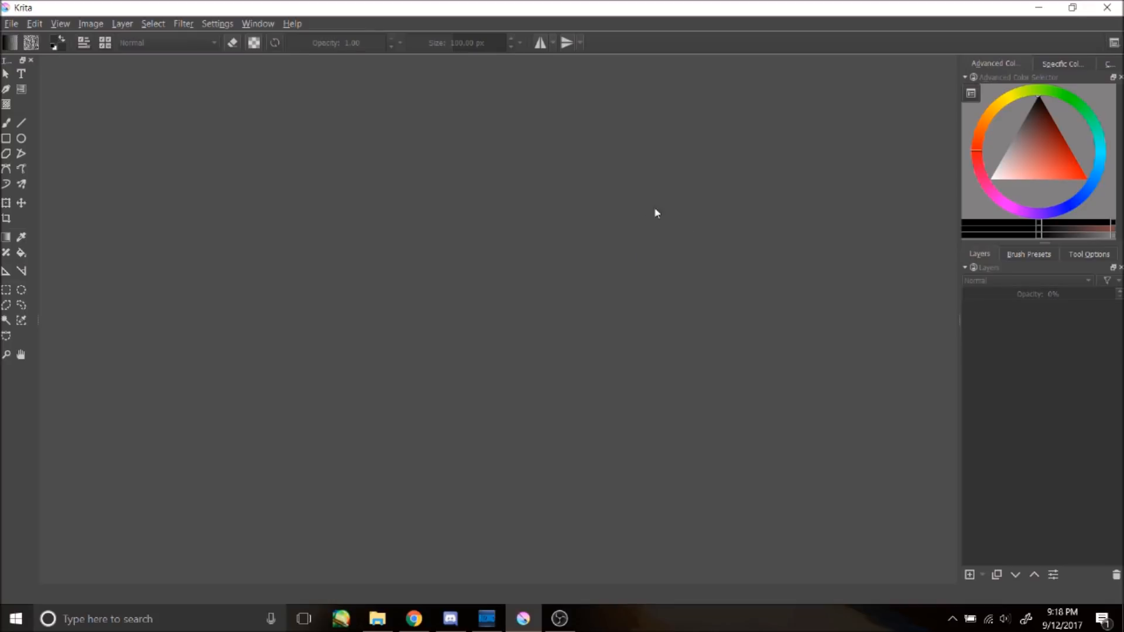
Step: Open the Krita website in the browser and look over the Krita Desktop download section
click(414, 618)
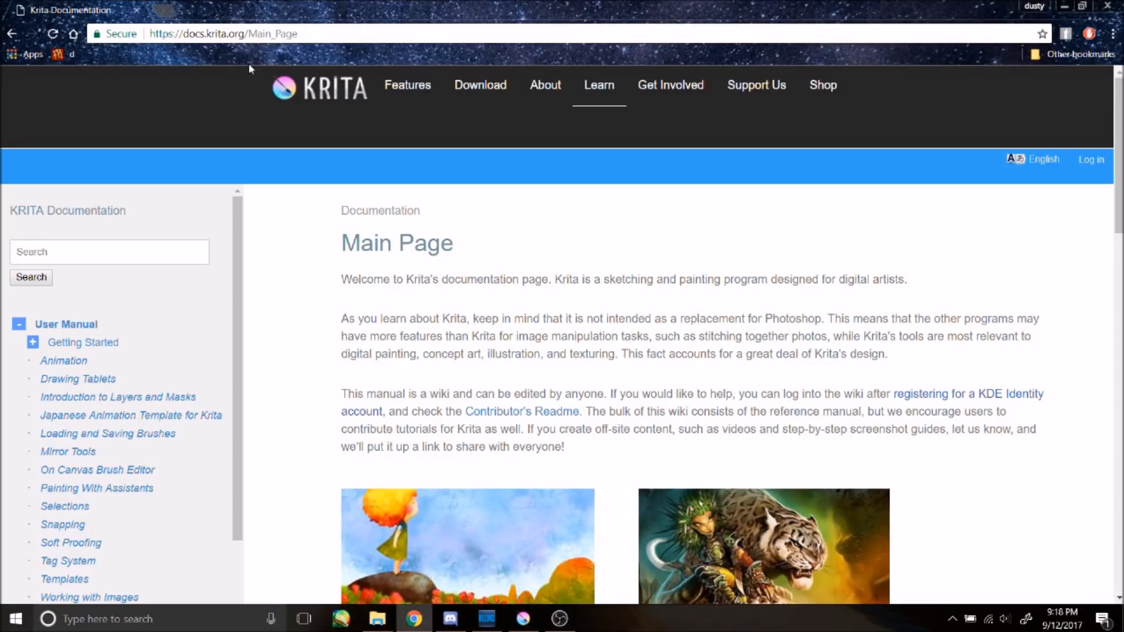
click(480, 85)
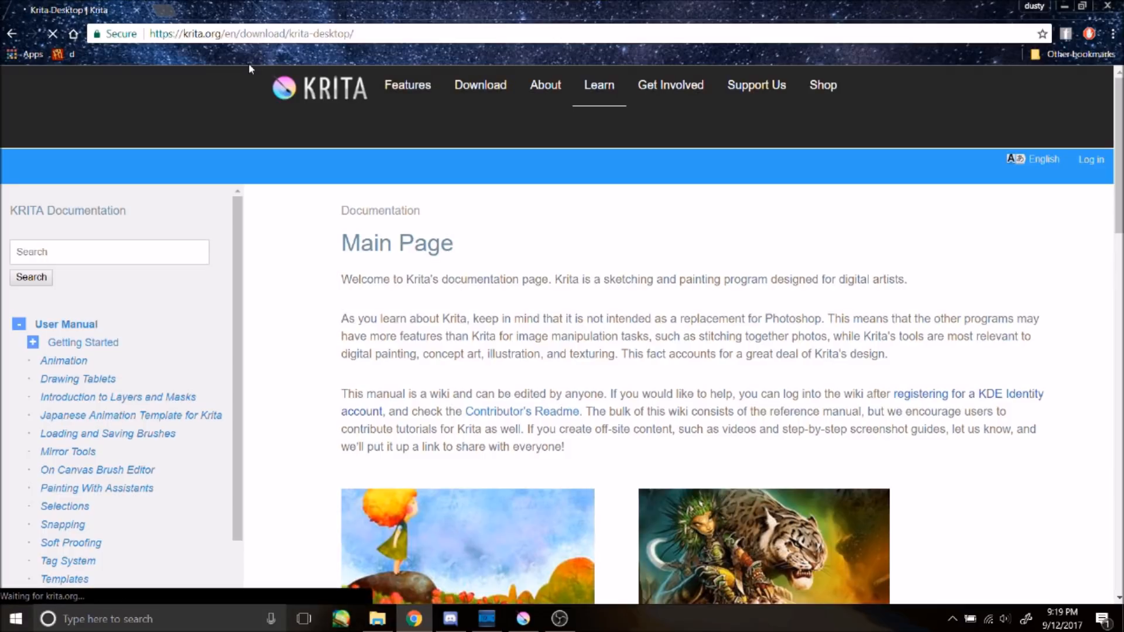
scroll(250, 69, down, 5)
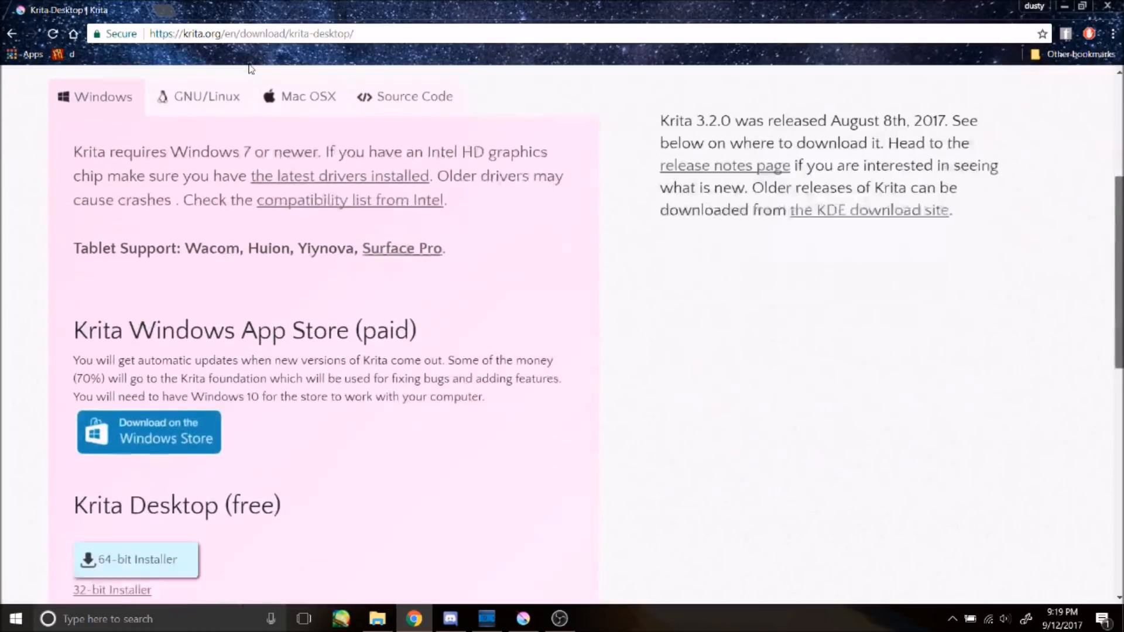
scroll(249, 69, down, 4)
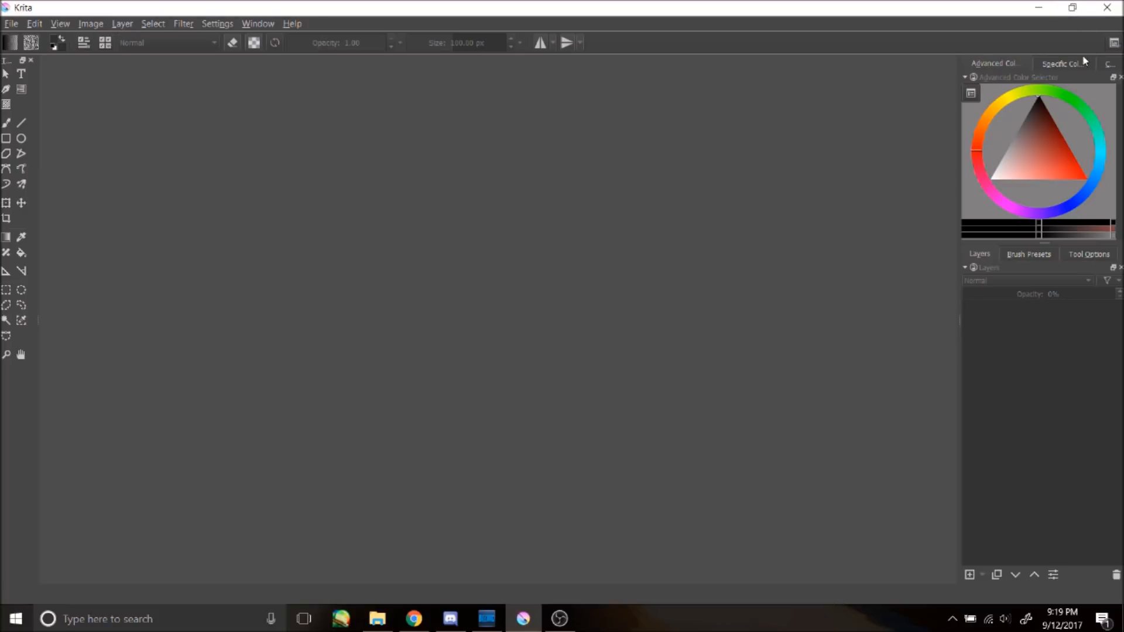
click(1114, 45)
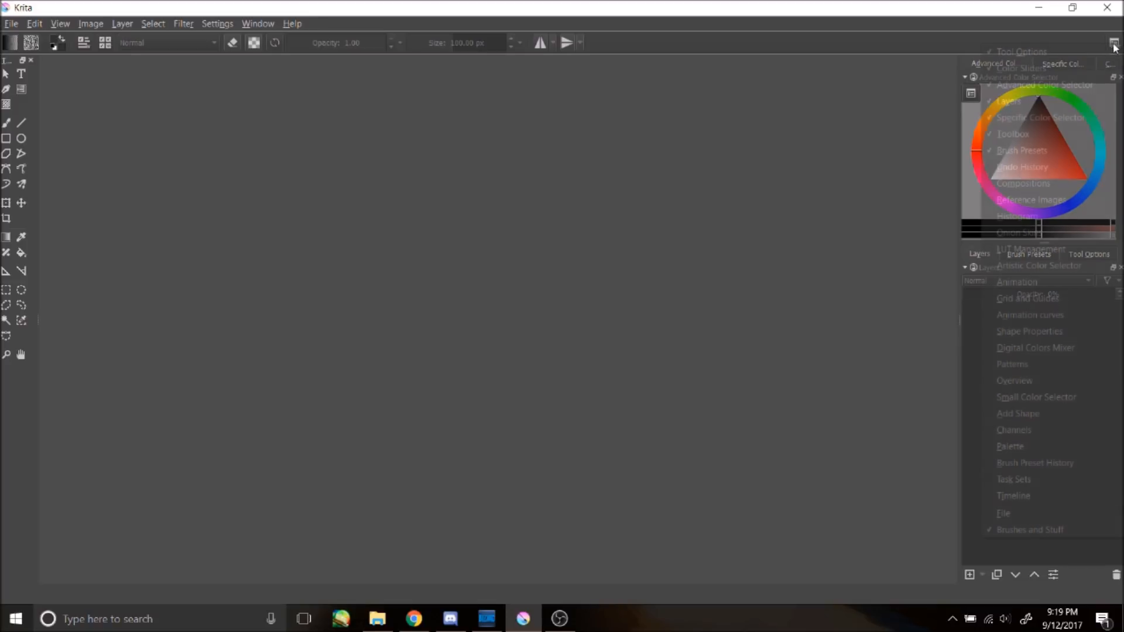
click(1091, 111)
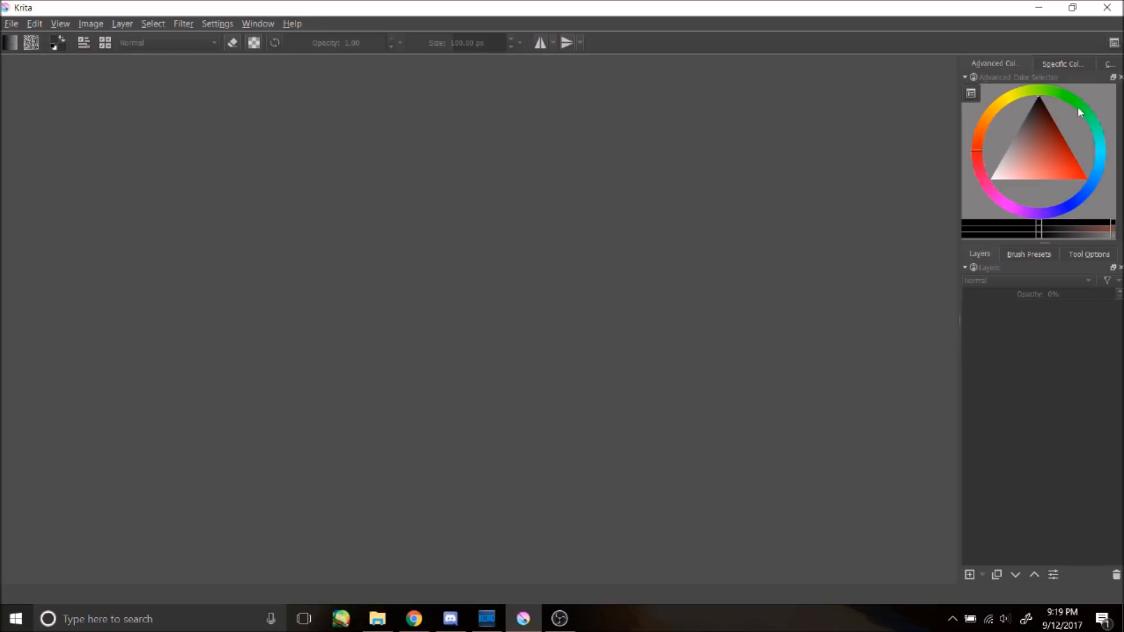
click(1113, 45)
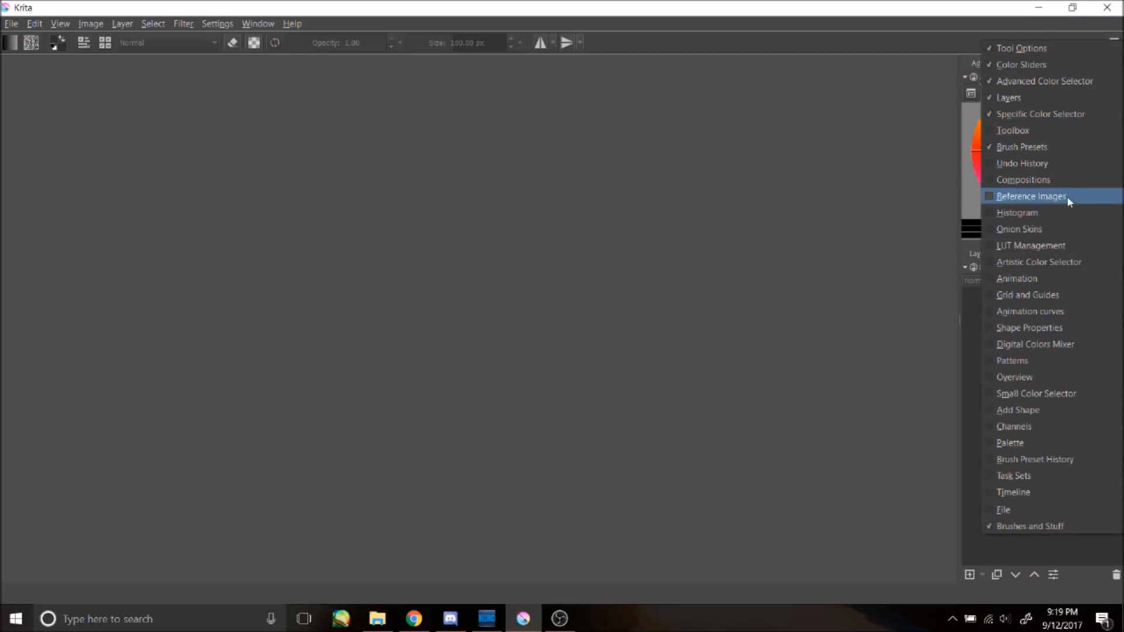
click(1044, 29)
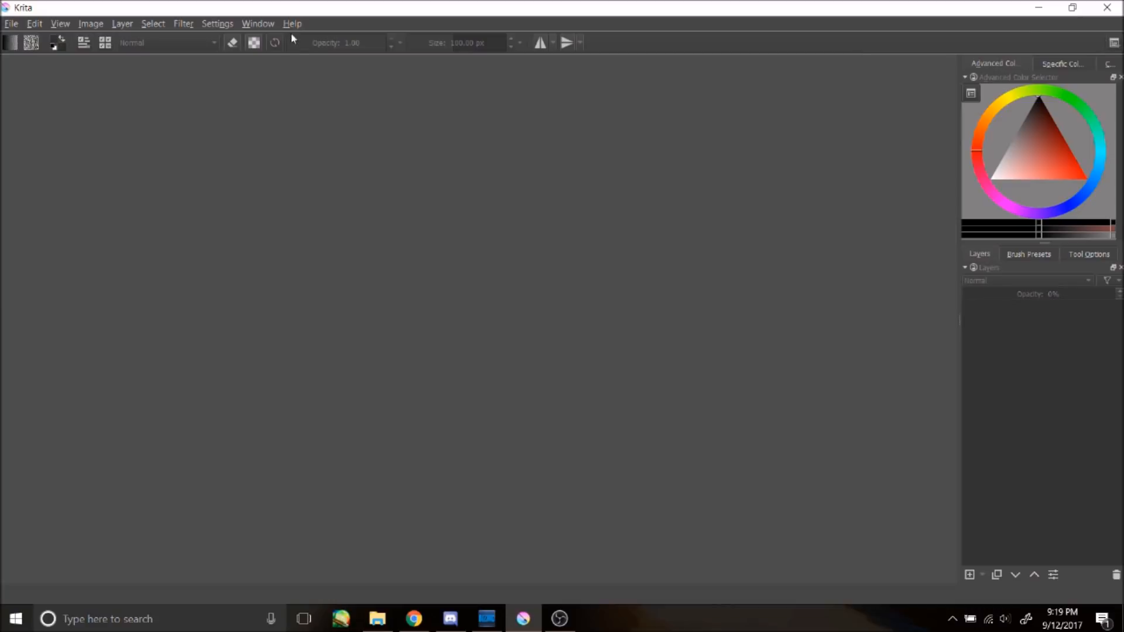
Step: Switch the workspace to Animation
click(256, 24)
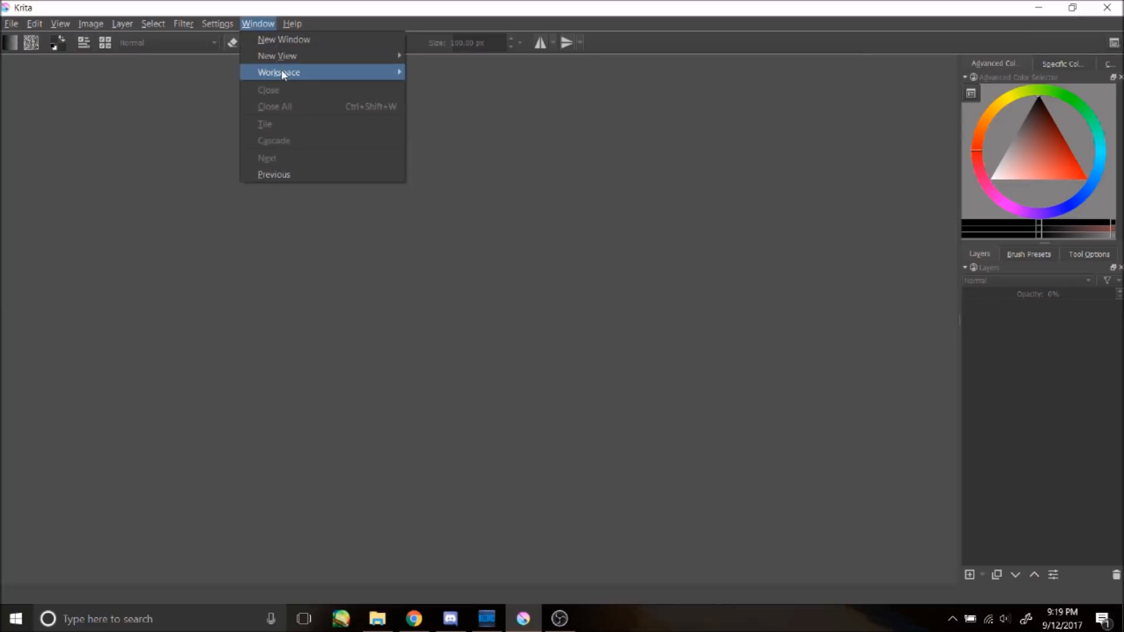
mouse_move(285, 74)
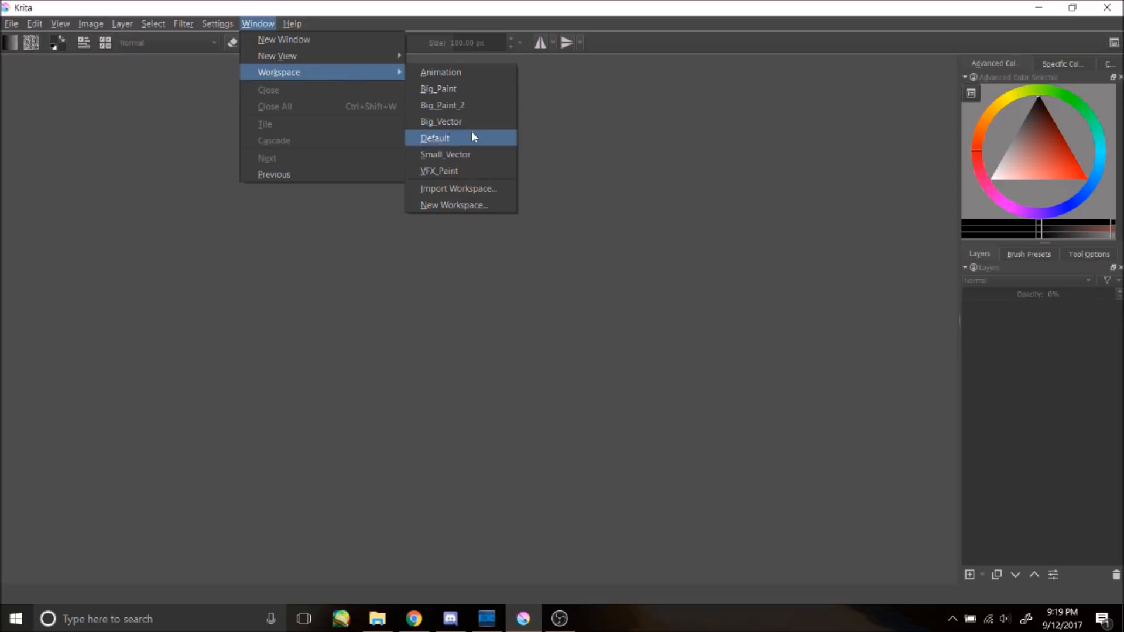
click(457, 75)
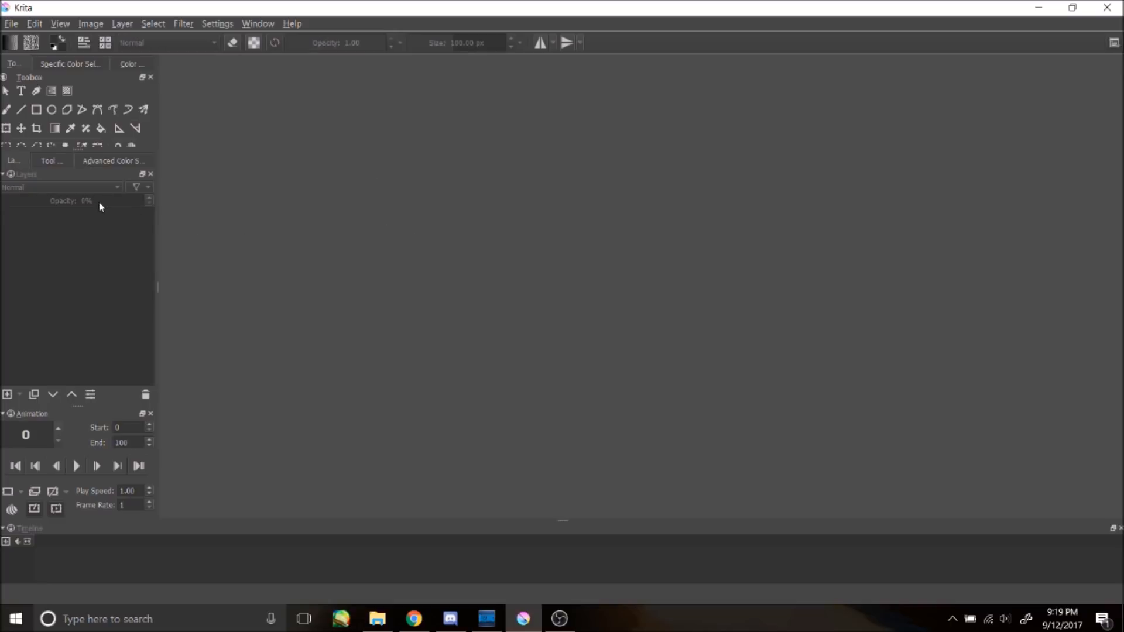
Step: Move the Advanced Color Selector docker to the right side of the window
click(100, 162)
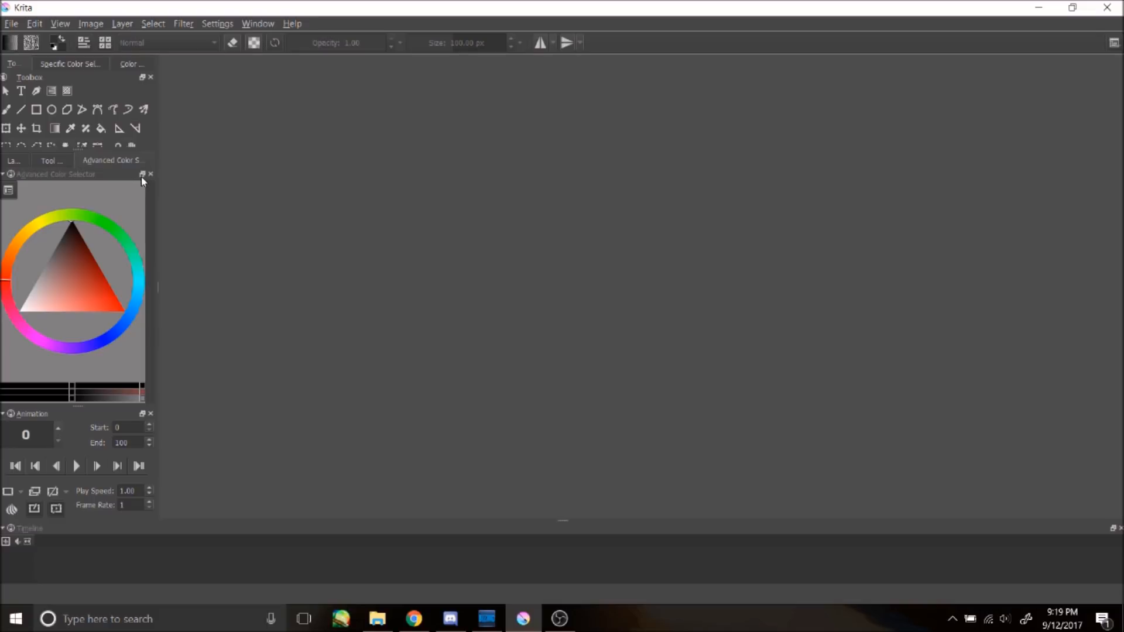
drag(119, 162, 73, 232)
drag(63, 178, 1105, 135)
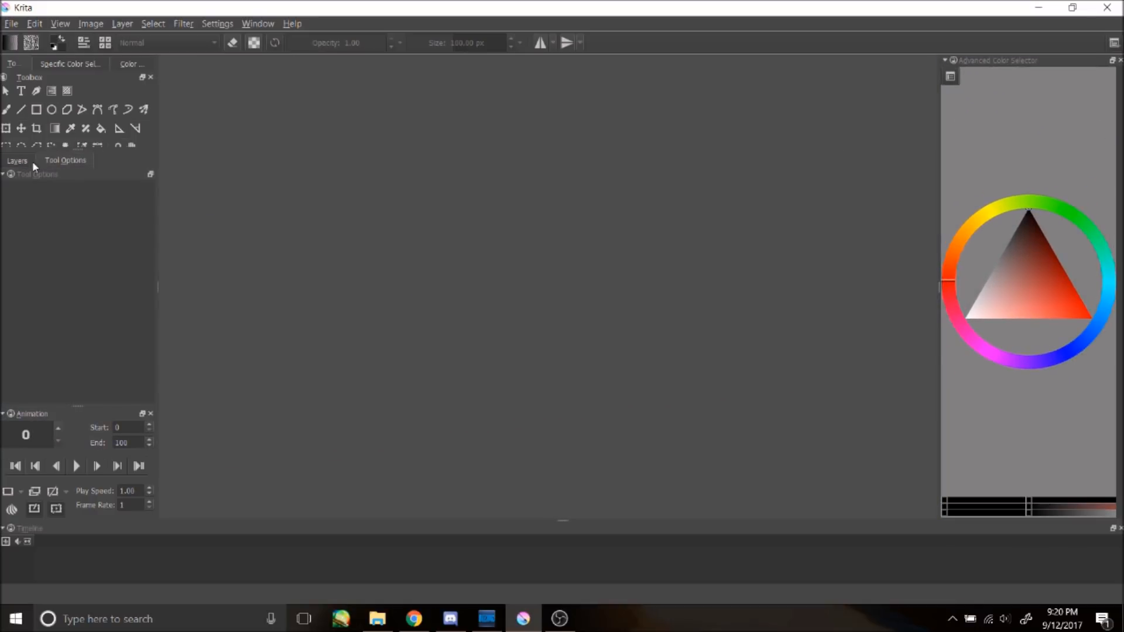
Step: Look through the Specific Color Selector, Toolbox and Layers docker tabs
click(63, 63)
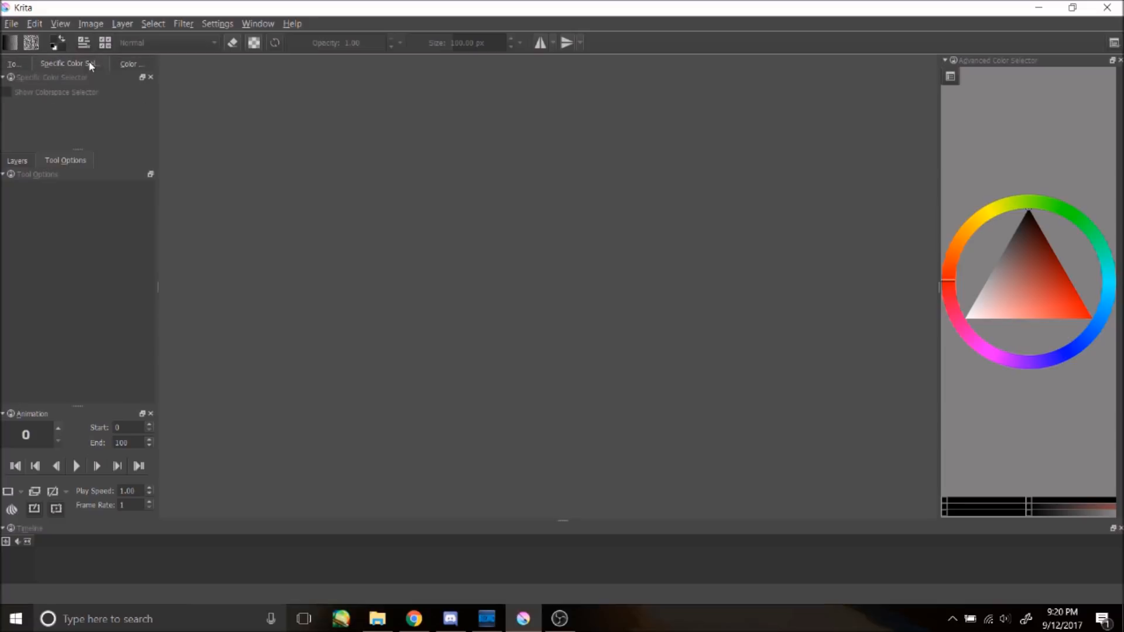
click(17, 63)
click(22, 159)
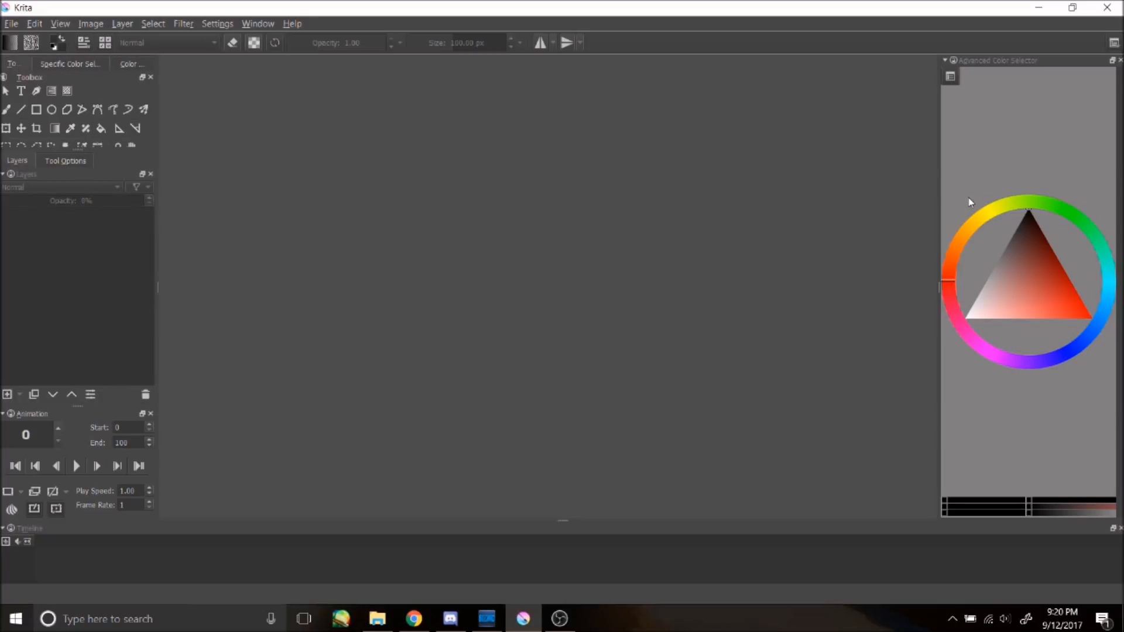
Step: Add the Brush Presets docker to the workspace
click(1113, 44)
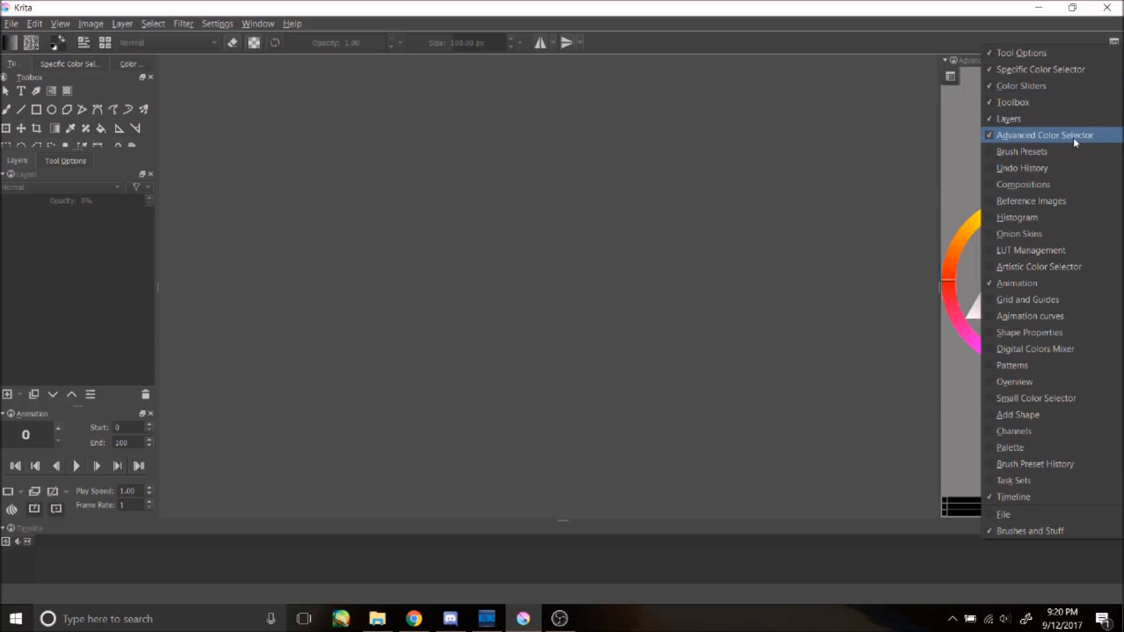
click(1062, 153)
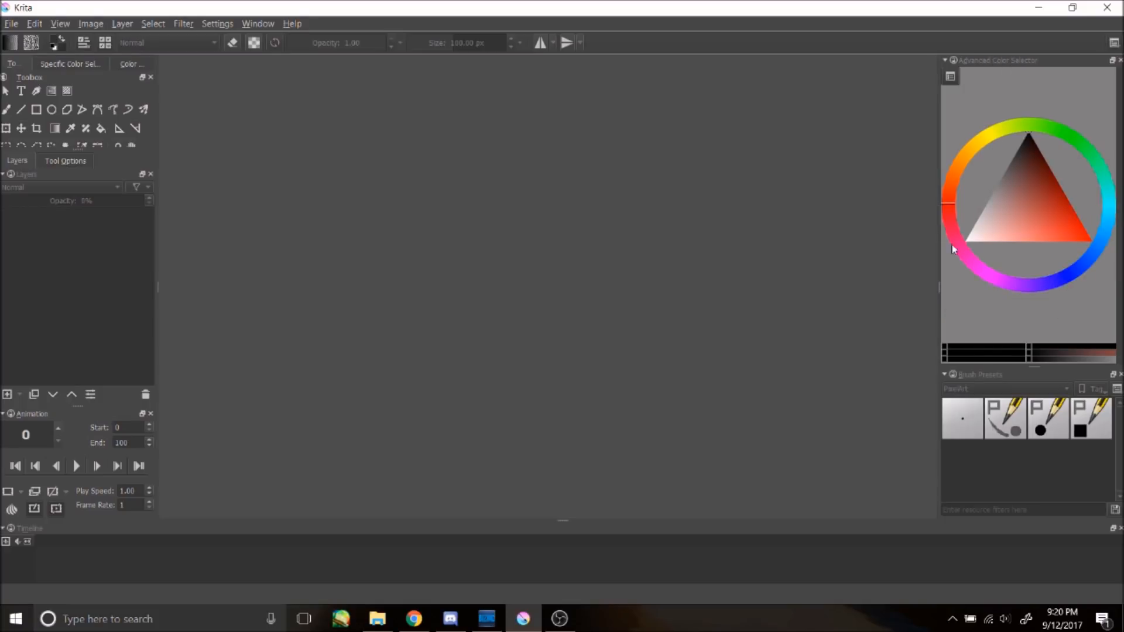
Step: Add the Onion Skins docker and dock it below Brush Presets on the right
click(1114, 44)
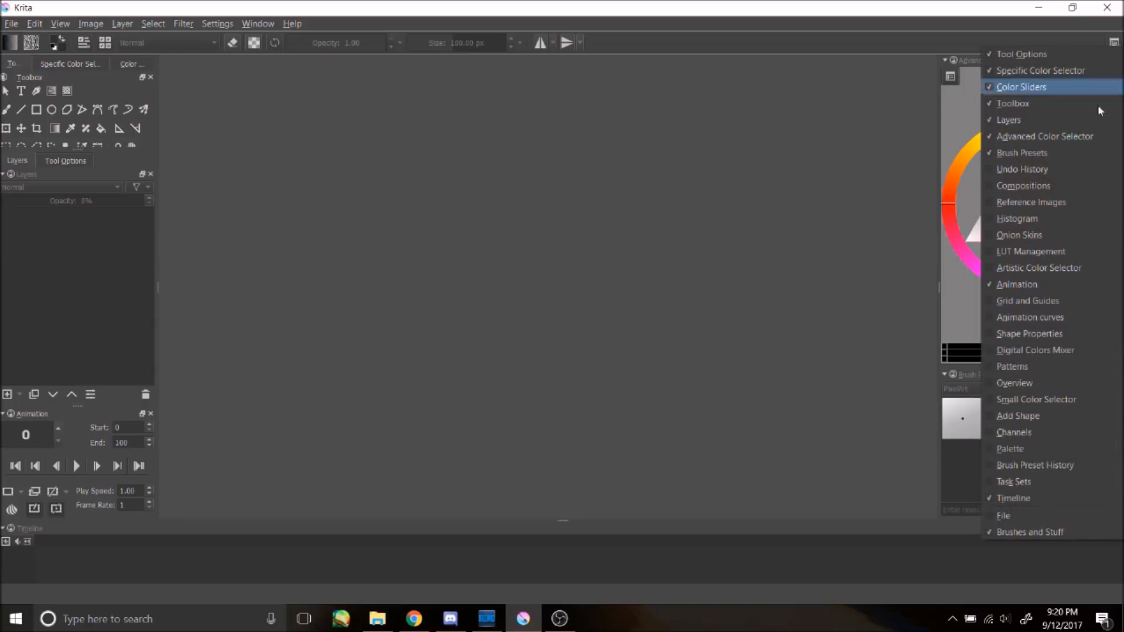
click(1067, 241)
drag(273, 338, 591, 139)
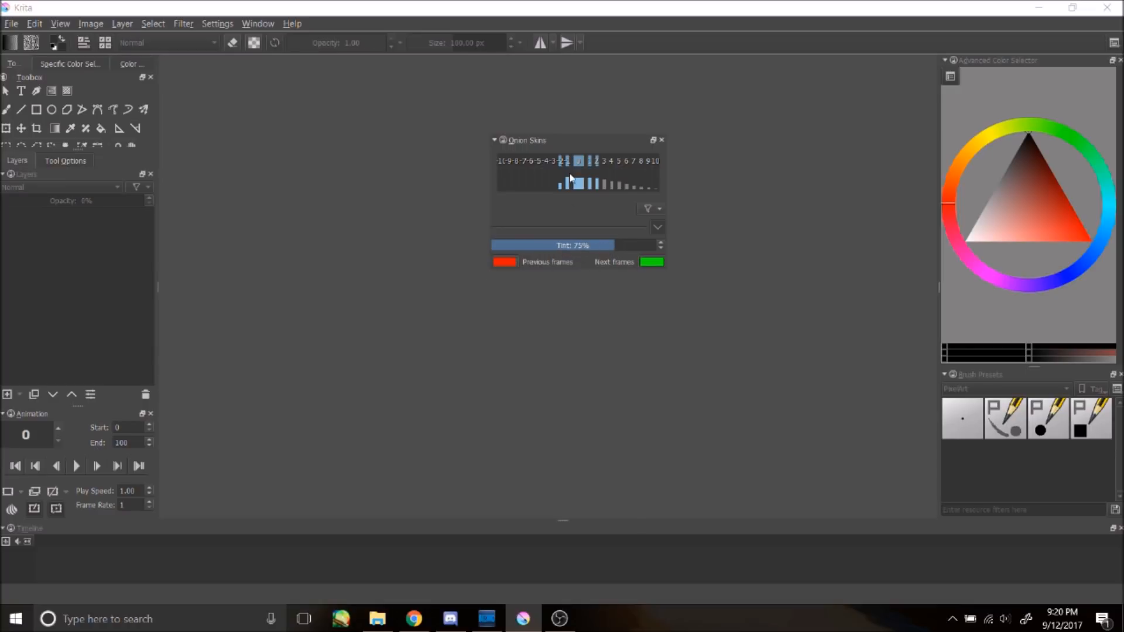
mouse_move(571, 141)
mouse_down()
mouse_move(998, 495)
mouse_move(1025, 445)
mouse_move(1031, 540)
mouse_move(1017, 459)
mouse_move(1027, 493)
mouse_move(1007, 477)
mouse_up()
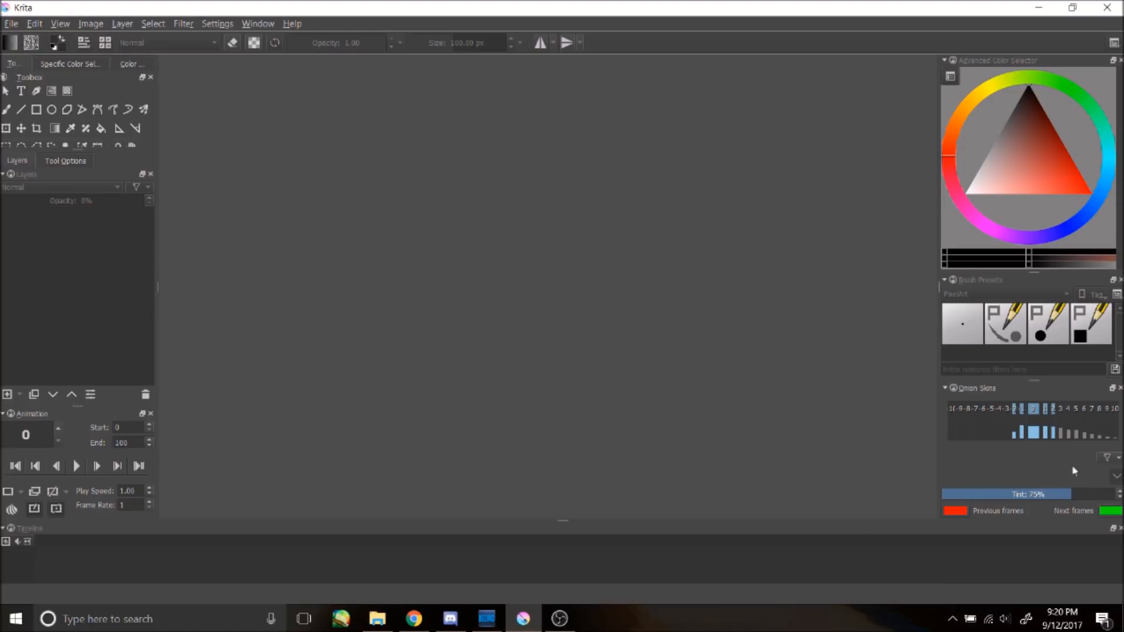
Step: Create a new 1920 x 1080 px document at 300 ppi
click(11, 25)
click(28, 41)
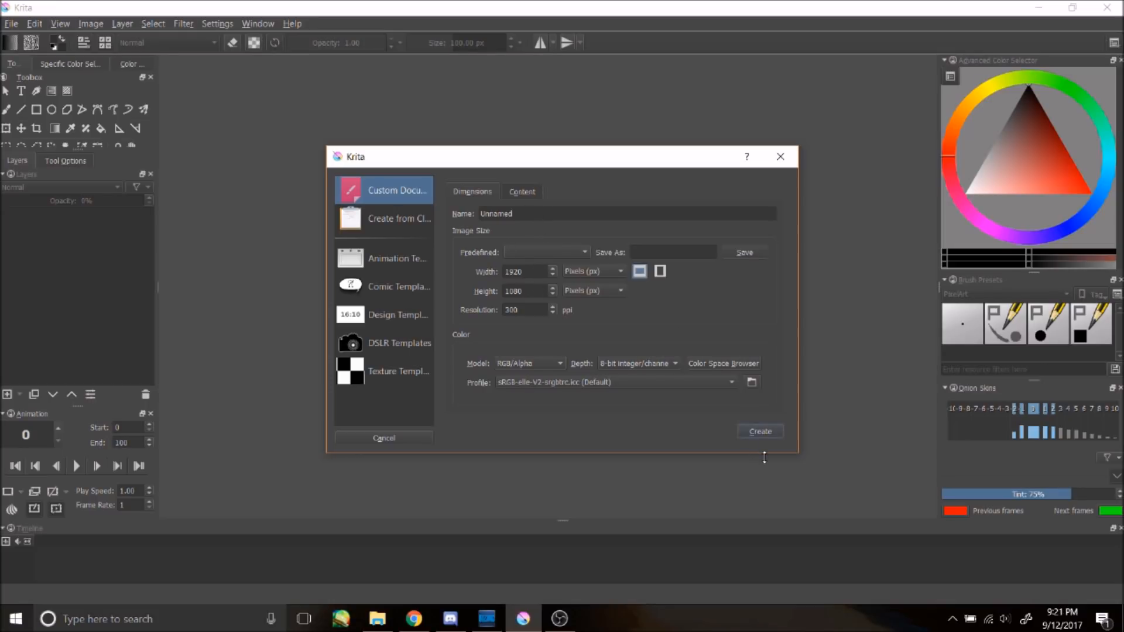
click(764, 431)
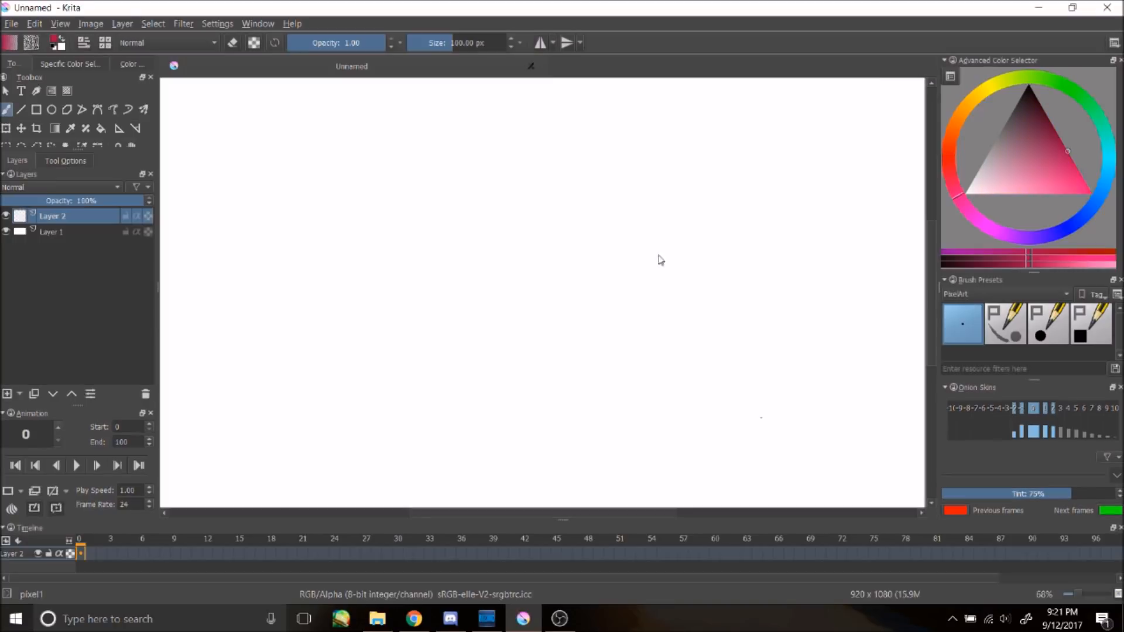
Step: Toggle Layer 1's visibility off and back on
scroll(483, 293, down, 1)
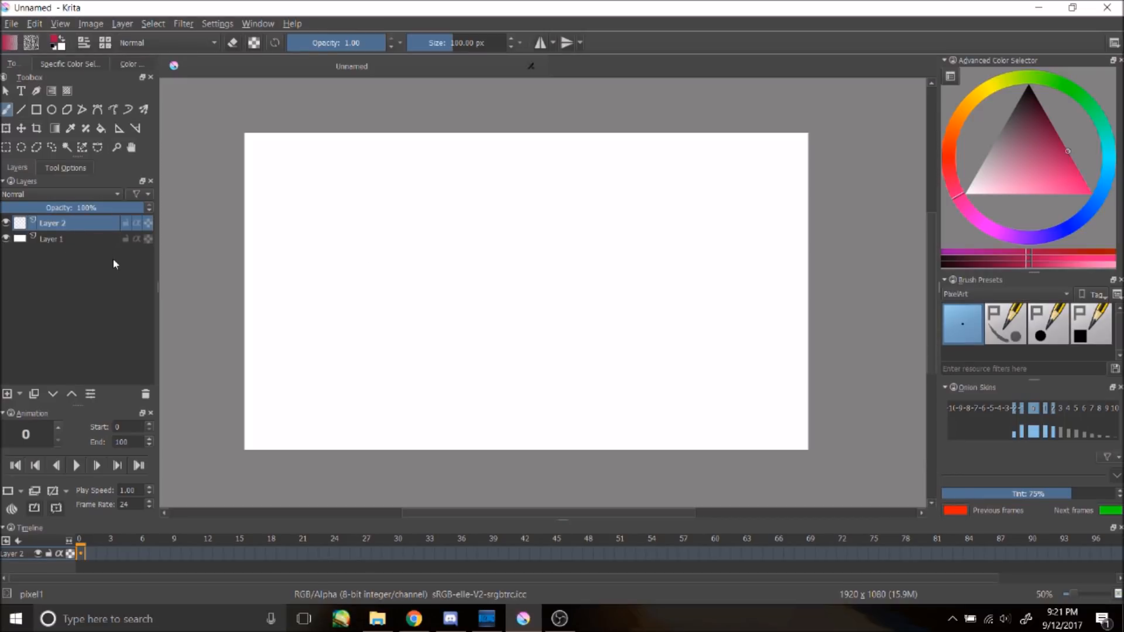
click(66, 243)
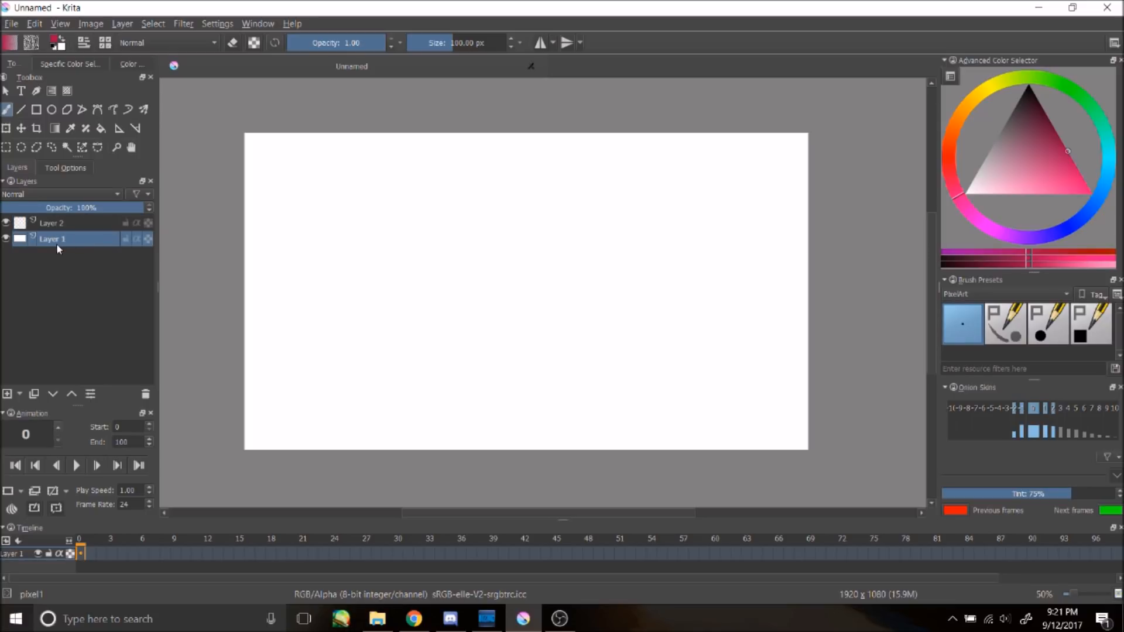
click(6, 239)
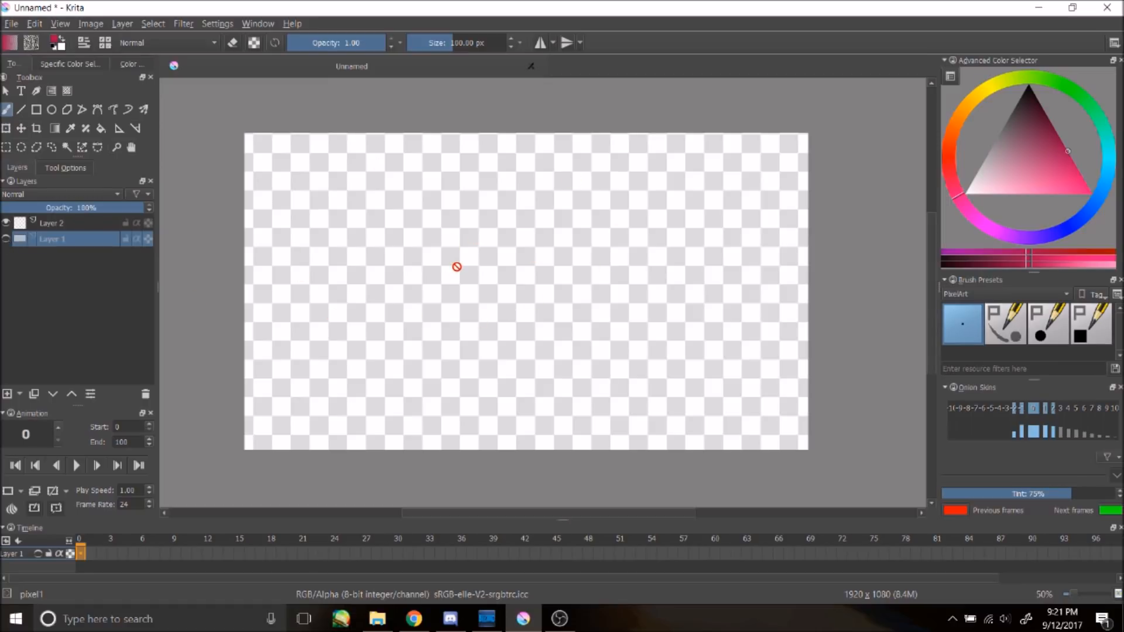
click(6, 239)
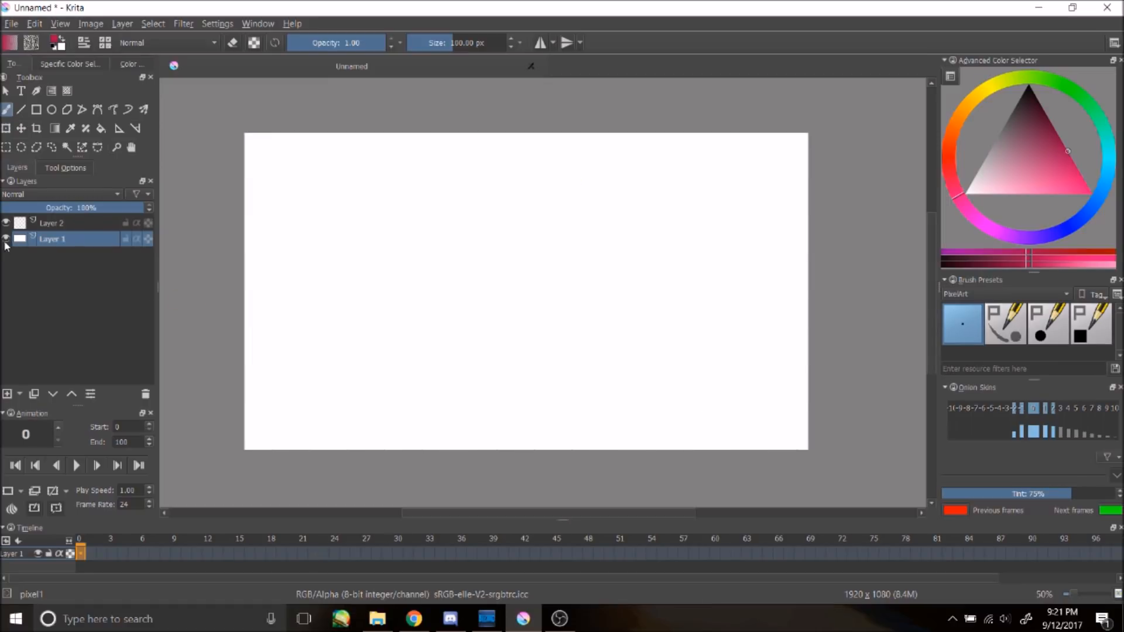
Step: Select Layer 2, pick a pink colour and sketch a small circle
click(77, 225)
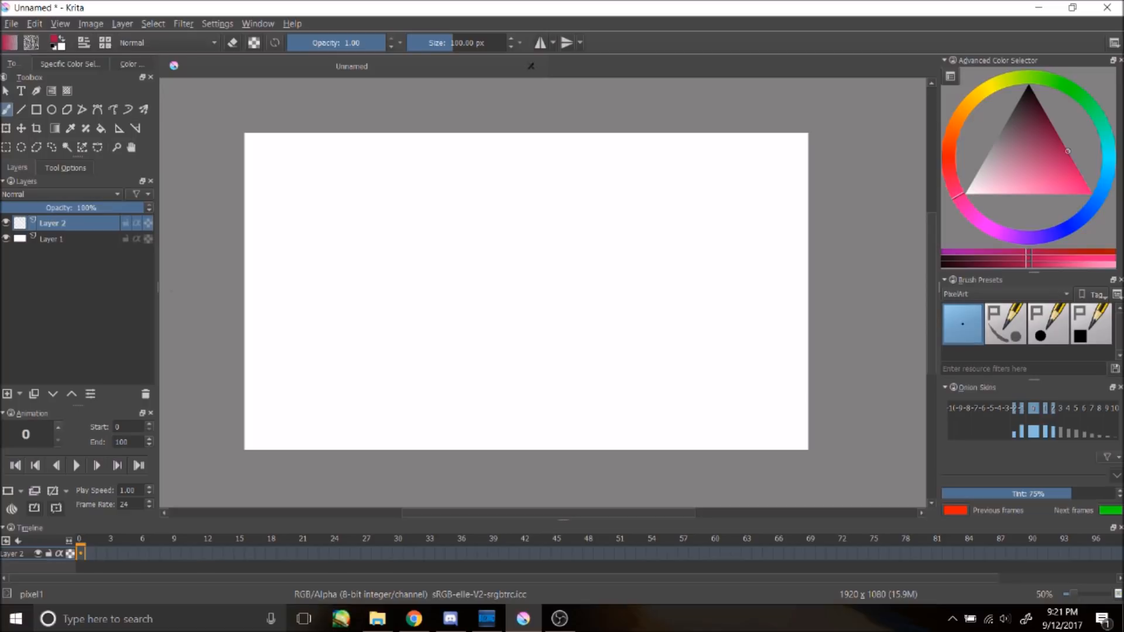
drag(1070, 165, 1082, 176)
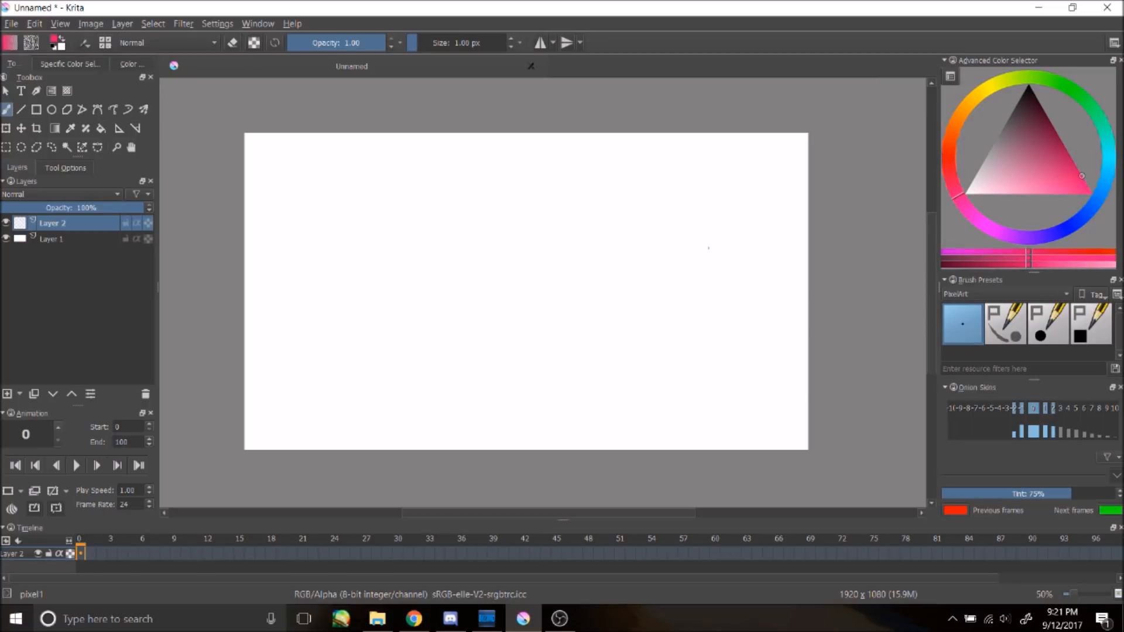
drag(538, 253, 571, 258)
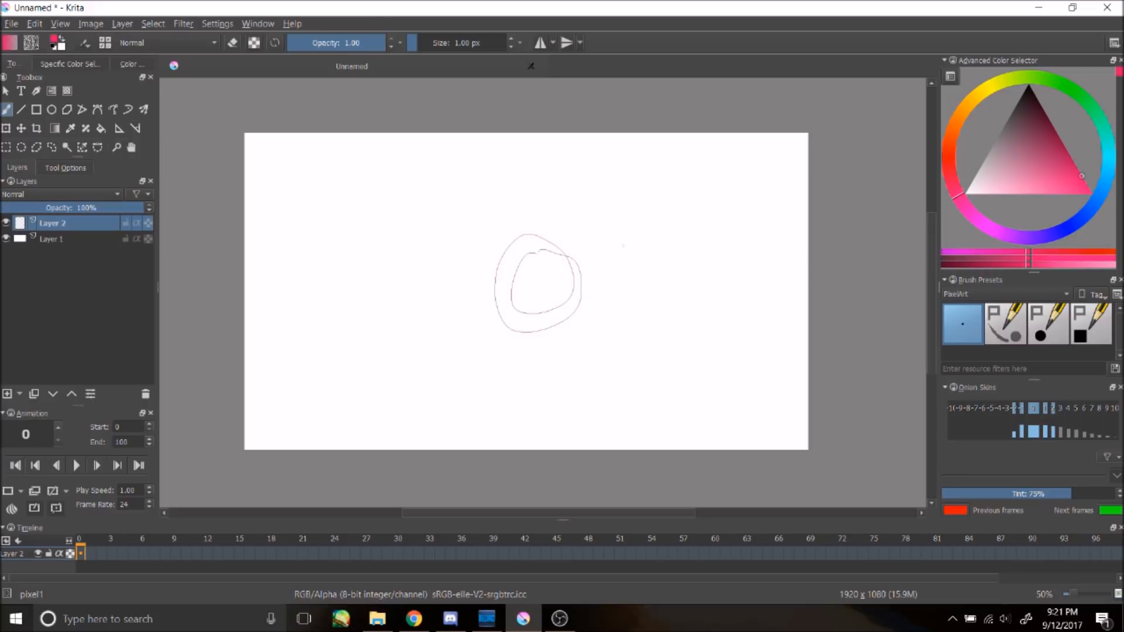
Step: Enlarge the brush to about 22 px and undo a test scribble
click(433, 42)
mouse_move(473, 182)
mouse_down()
mouse_move(454, 196)
mouse_move(518, 225)
mouse_up()
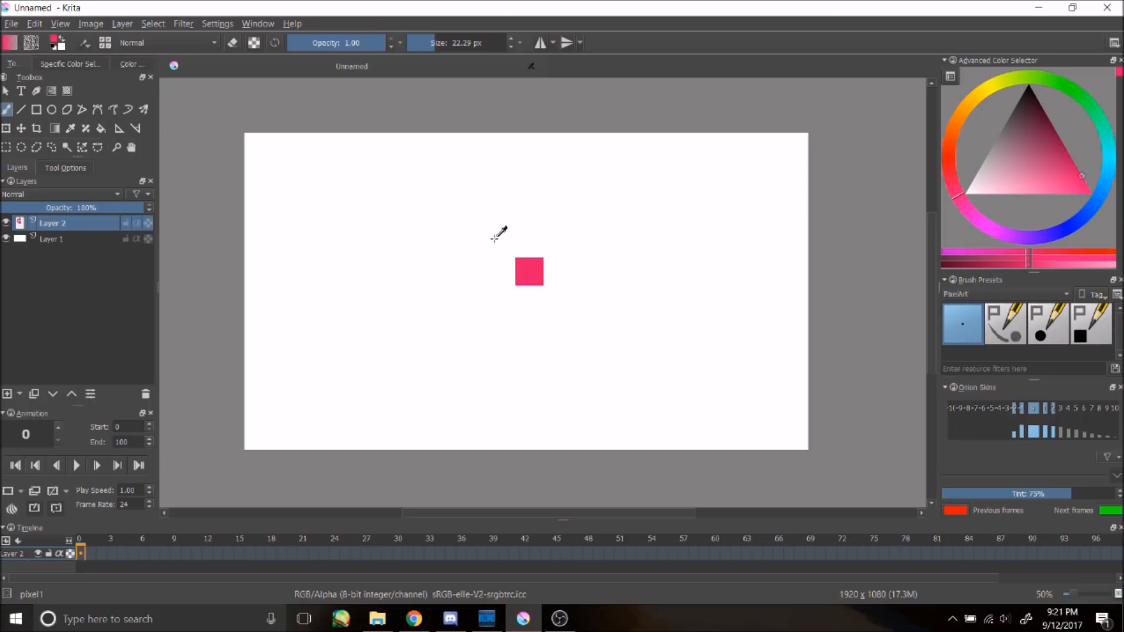
key(ctrl+z)
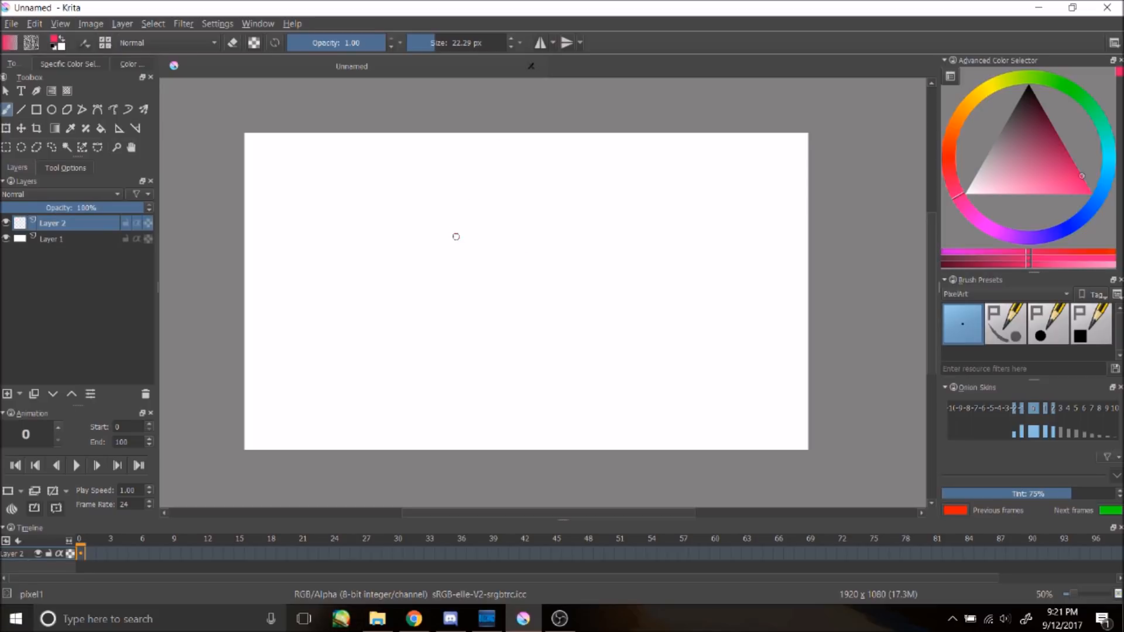
Step: Draw a pink cartoon figure with a smiling face on the first frame
drag(456, 233, 585, 294)
click(489, 269)
click(550, 255)
drag(503, 277, 534, 275)
mouse_move(589, 238)
mouse_down()
mouse_move(614, 263)
mouse_move(602, 296)
mouse_up()
drag(540, 172, 590, 178)
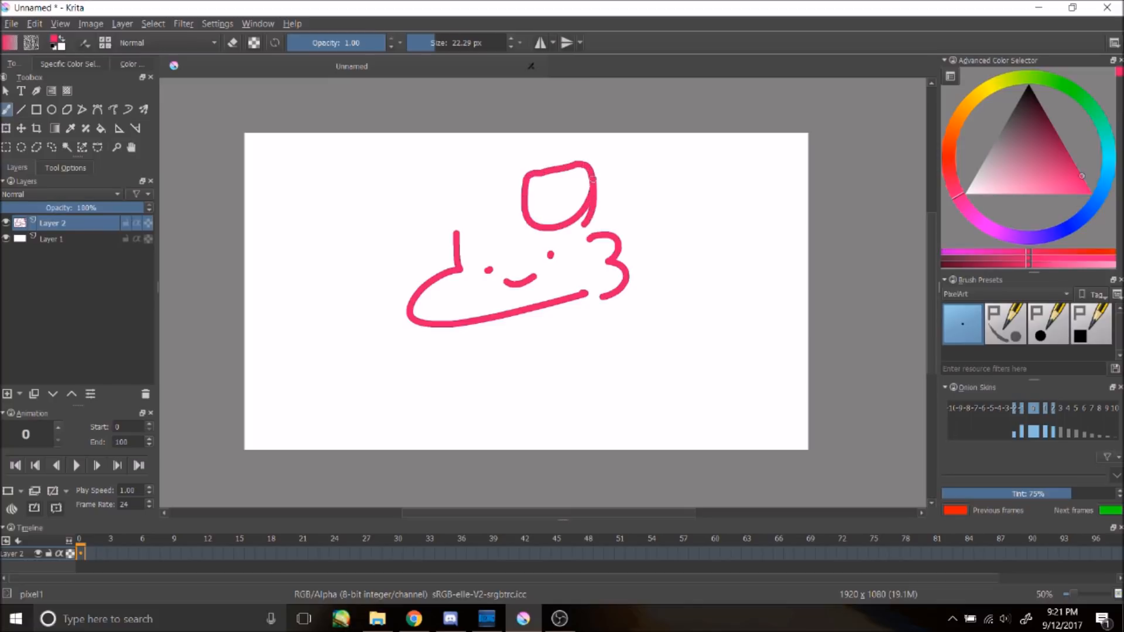
mouse_move(517, 185)
mouse_down()
mouse_move(473, 233)
mouse_move(487, 232)
mouse_up()
mouse_move(457, 200)
mouse_down()
mouse_move(430, 263)
mouse_move(450, 267)
mouse_up()
Step: Create a new blank frame at frame 1 on the timeline
click(91, 556)
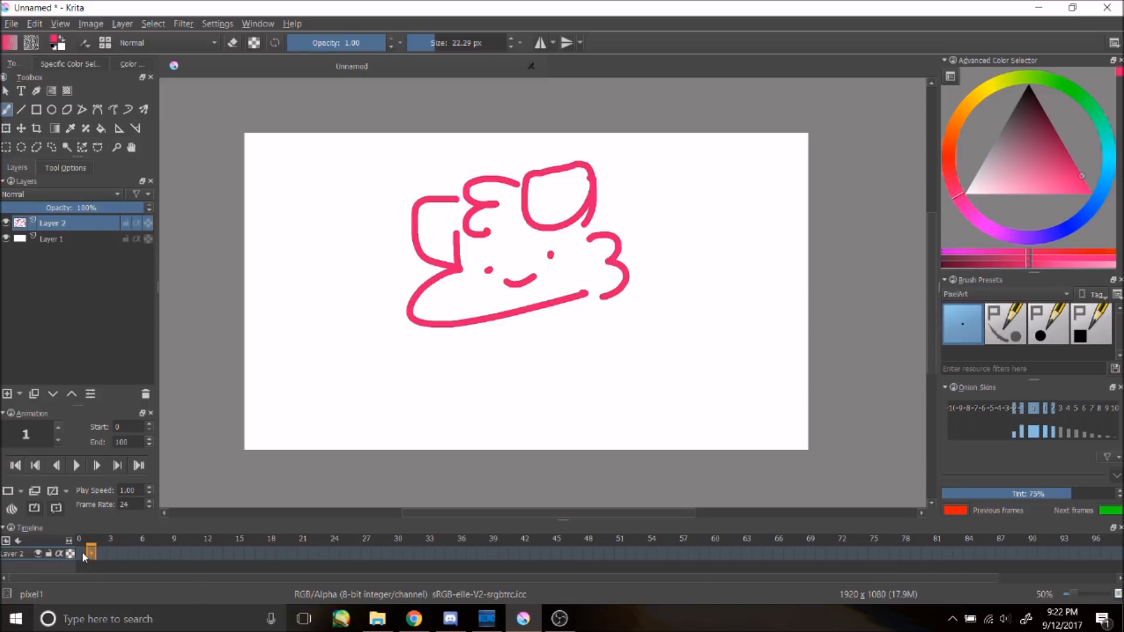
right_click(82, 552)
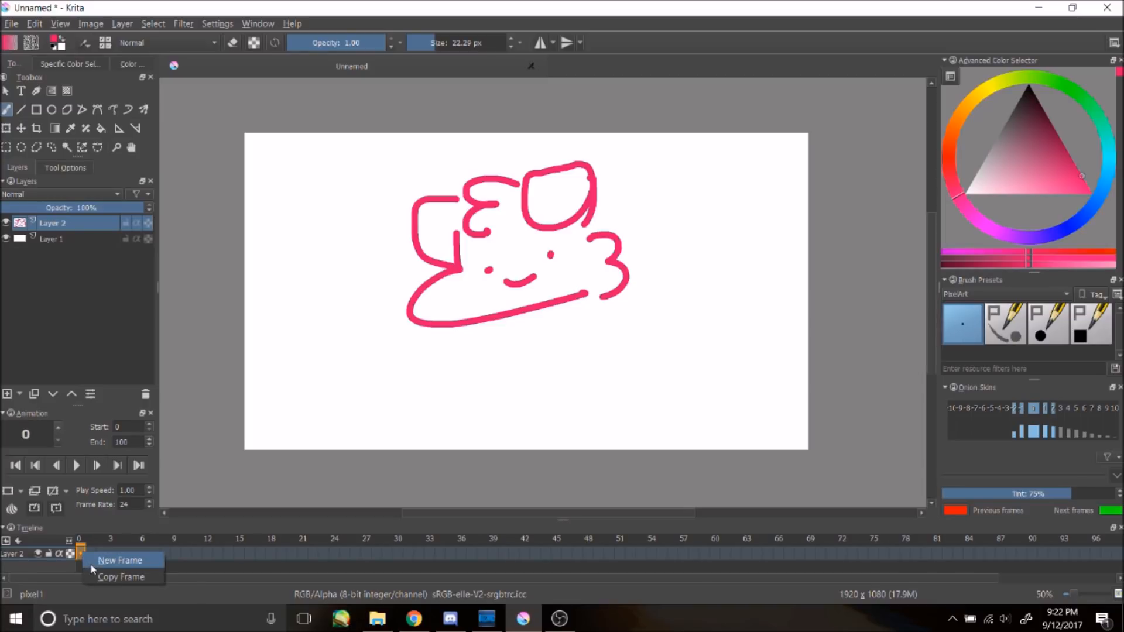
click(90, 560)
Step: Add new blank frames at frames 1, 2 and 3 on Layer 2's timeline
right_click(99, 552)
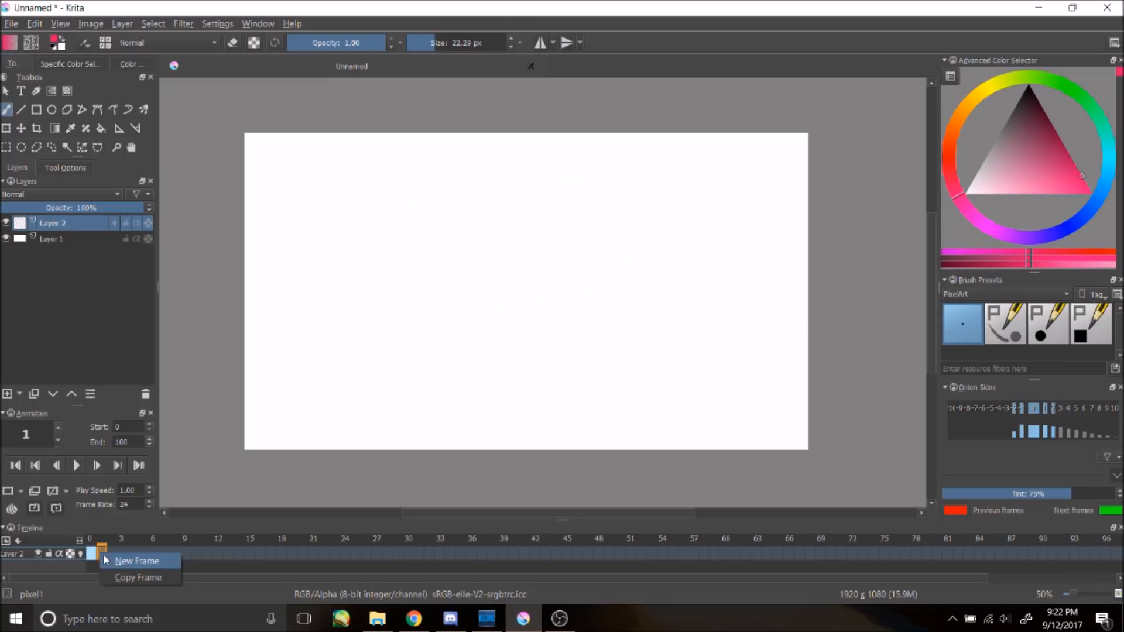
click(112, 560)
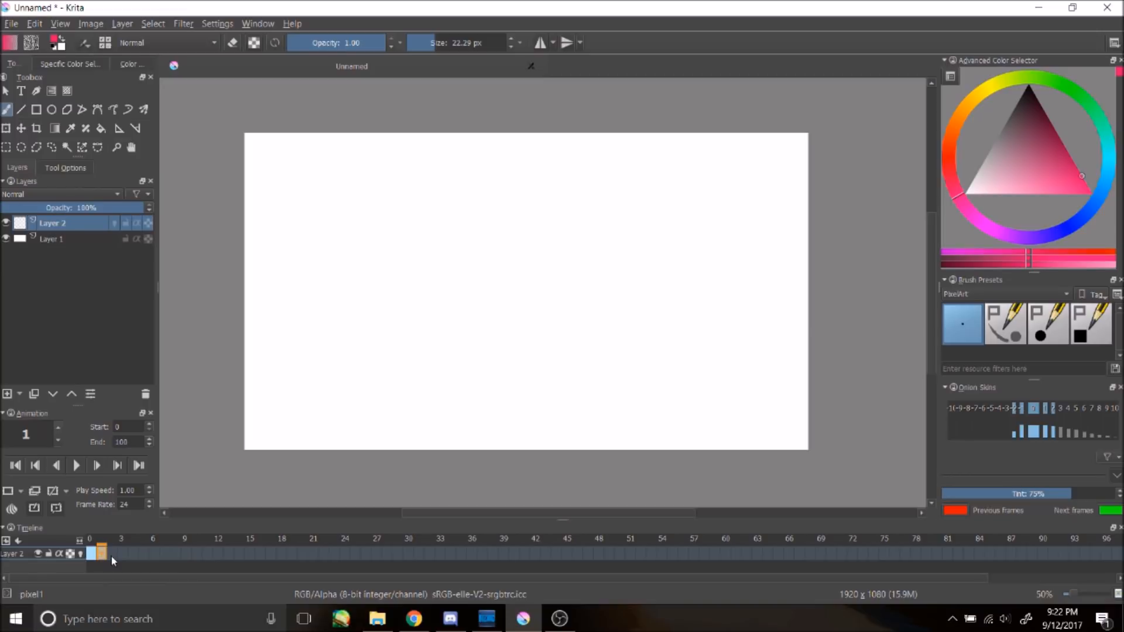
right_click(110, 552)
click(124, 560)
right_click(124, 553)
click(134, 559)
Step: Select frame 0 and draw a round smiling face with a curl on top
click(93, 553)
mouse_move(506, 223)
mouse_down()
mouse_move(452, 294)
mouse_move(502, 201)
mouse_up()
click(485, 256)
click(525, 247)
drag(491, 271, 528, 262)
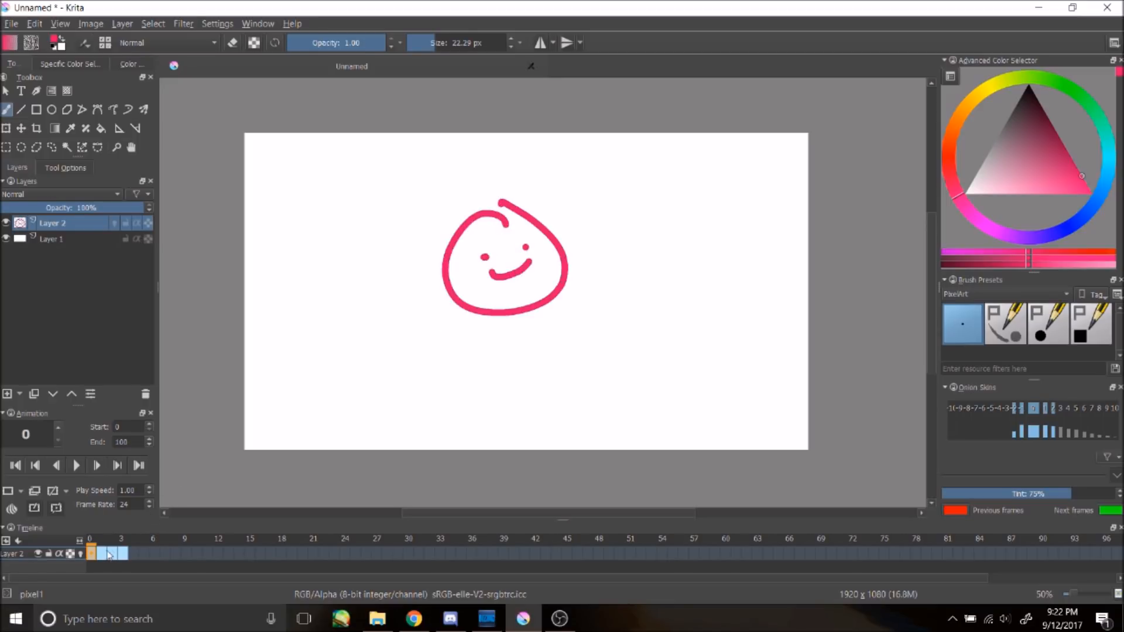
Step: Go to frame 1 and turn on onion skinning for Layer 2
click(102, 554)
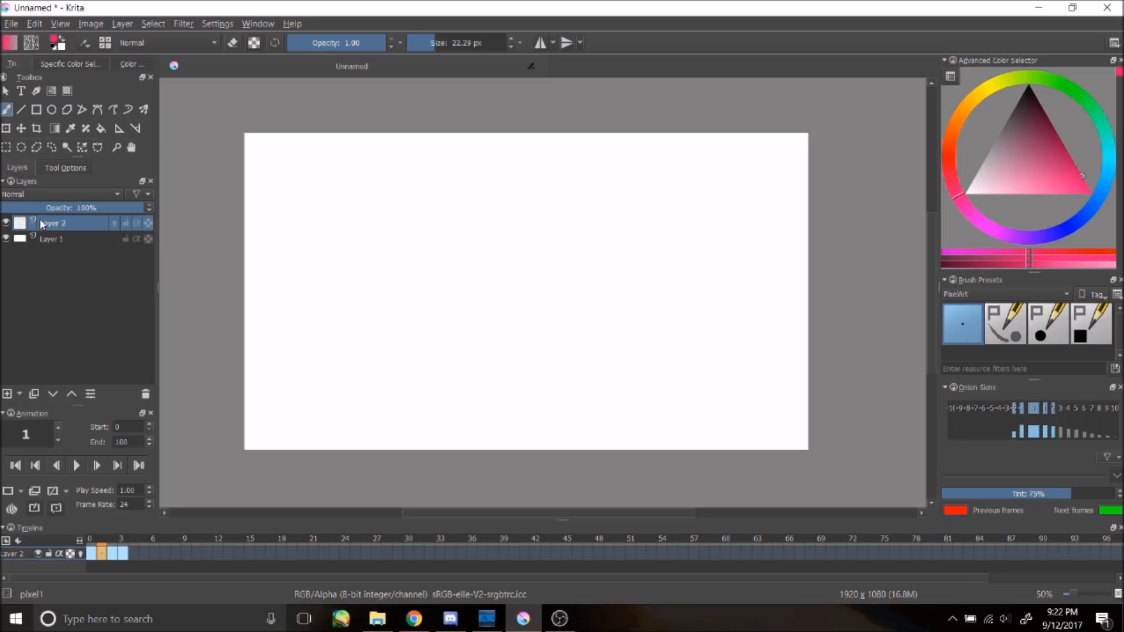
click(116, 224)
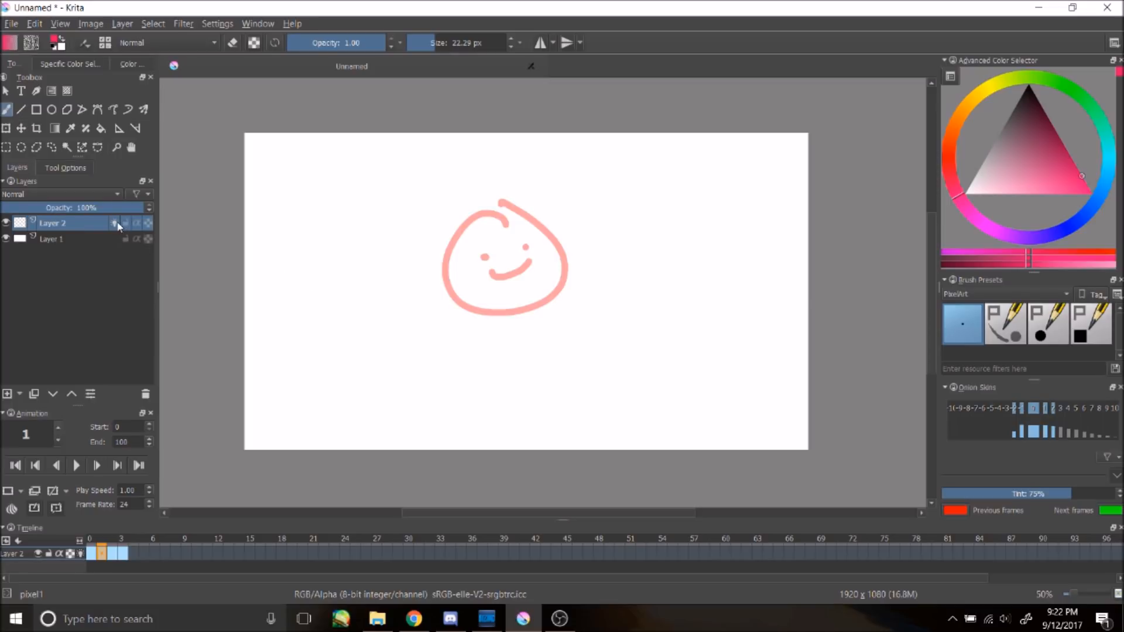
click(116, 222)
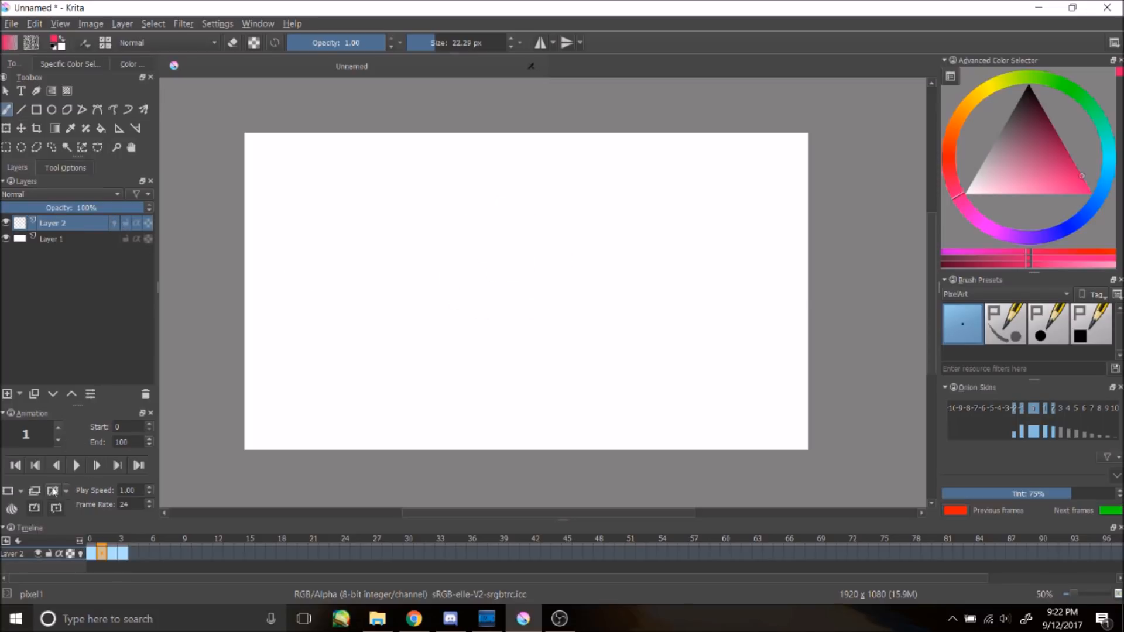
click(11, 512)
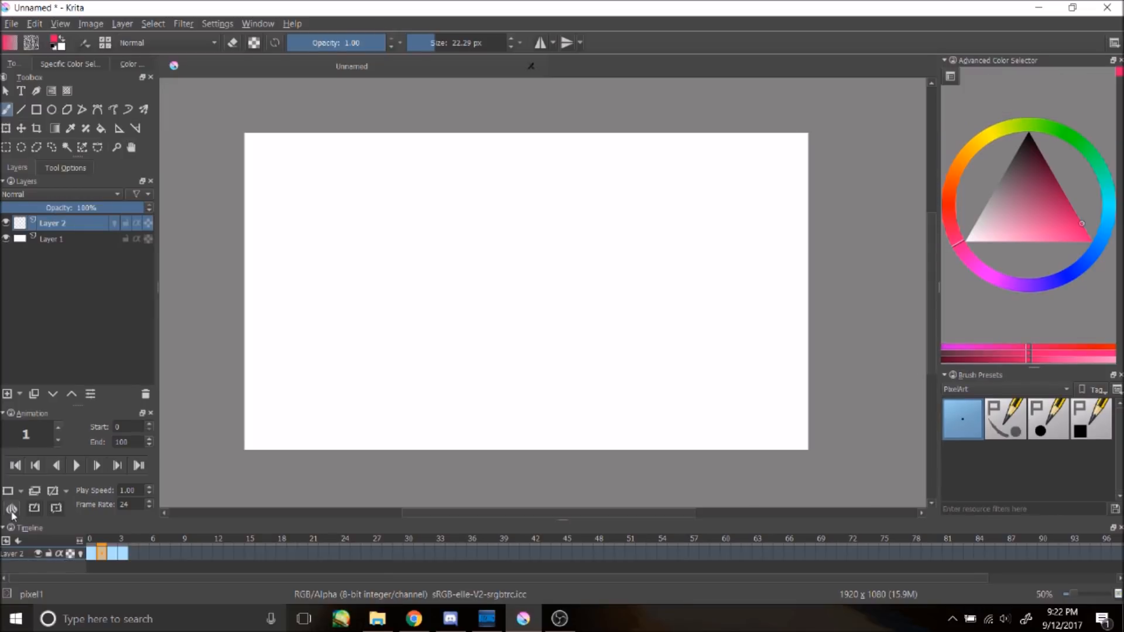
click(12, 512)
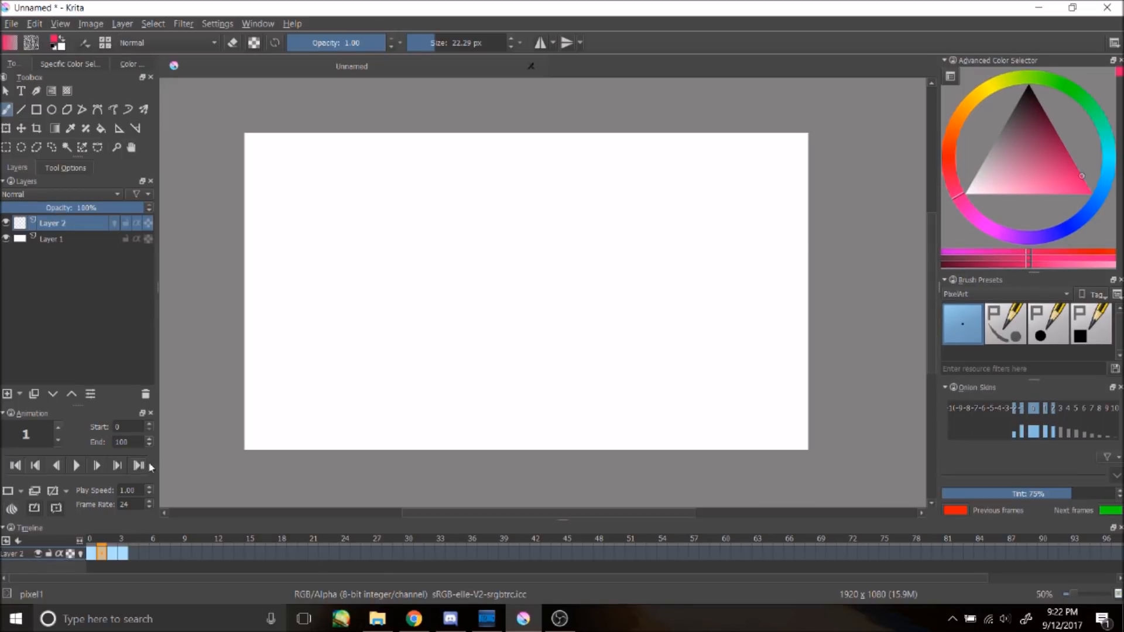
click(114, 223)
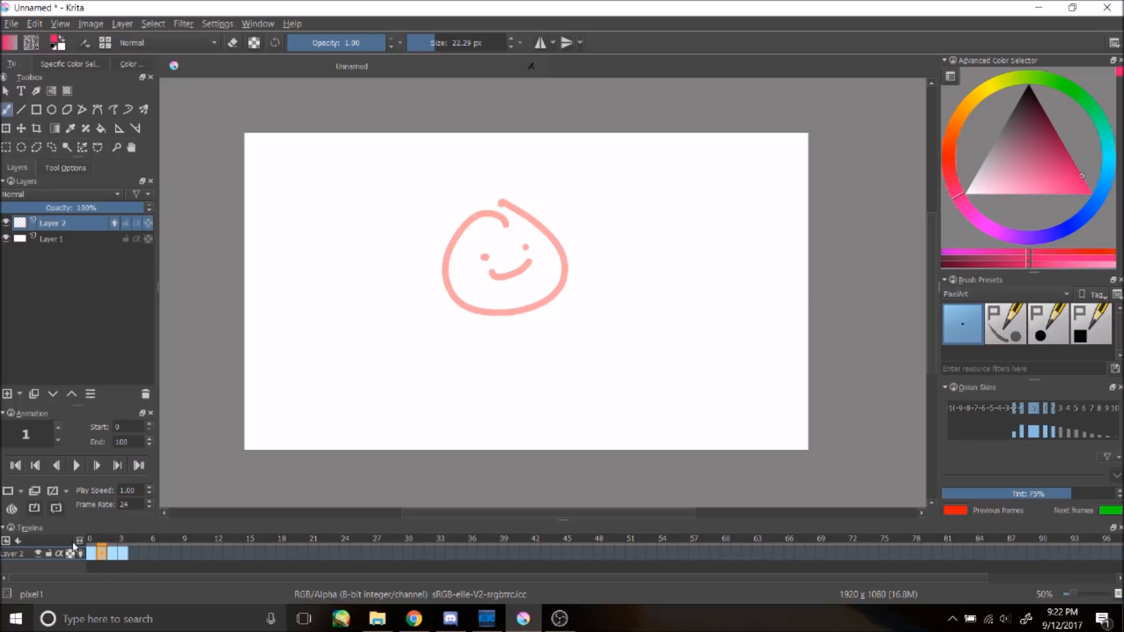
Step: Trace a slightly shifted smiling face on frame 1 over the onion skin of frame 0
click(92, 554)
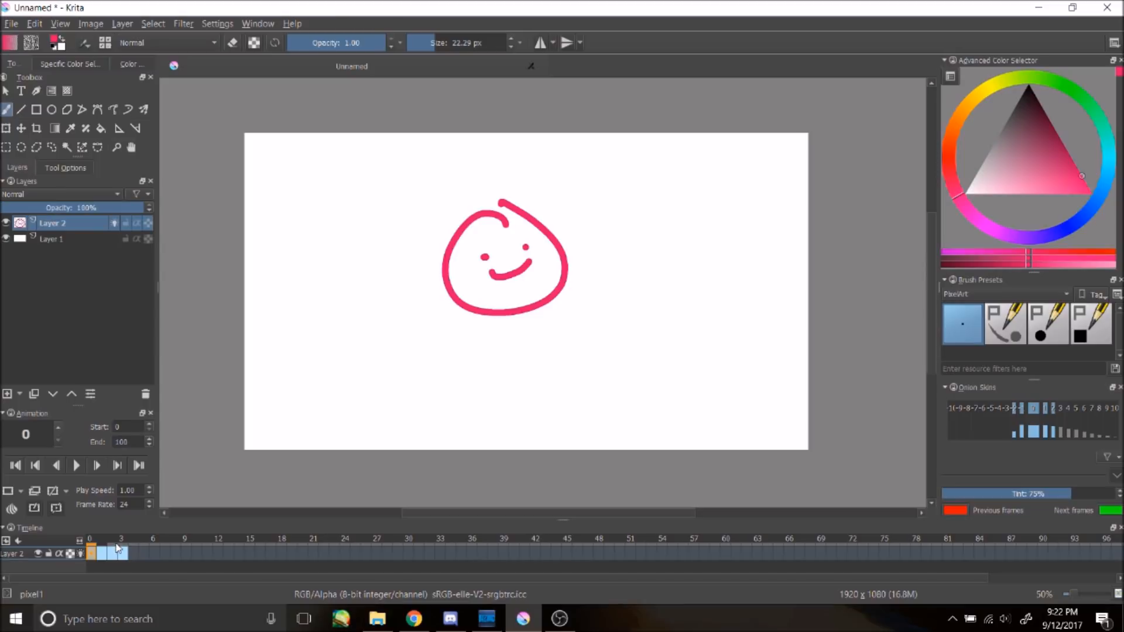
click(103, 554)
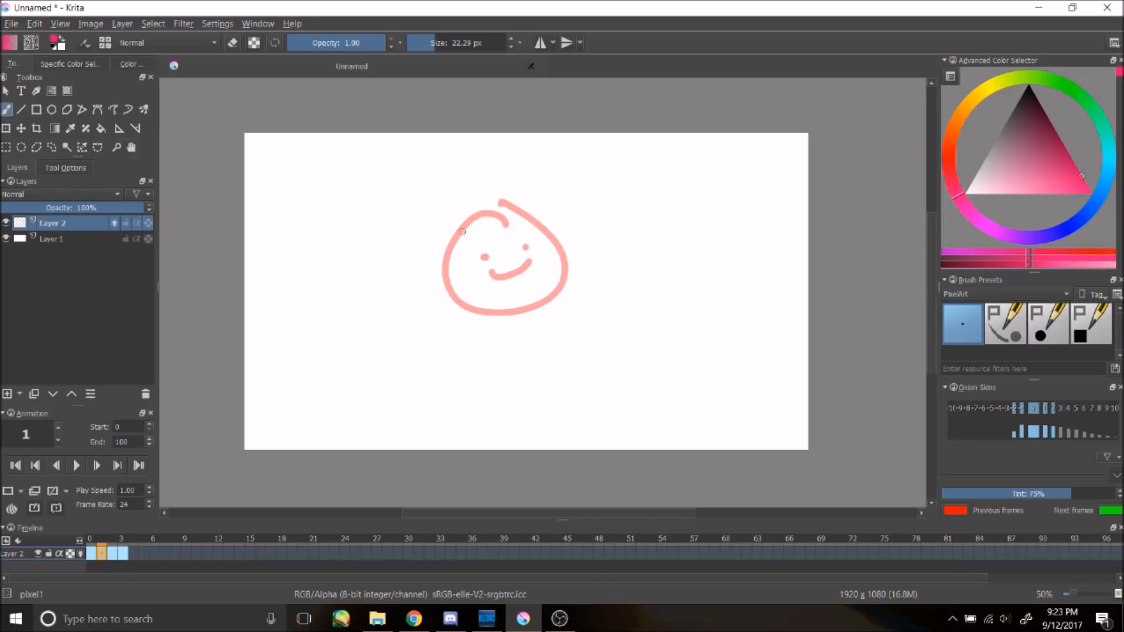
mouse_move(501, 214)
mouse_down()
mouse_move(543, 210)
mouse_move(491, 200)
mouse_up()
click(483, 256)
click(529, 247)
drag(492, 270, 540, 257)
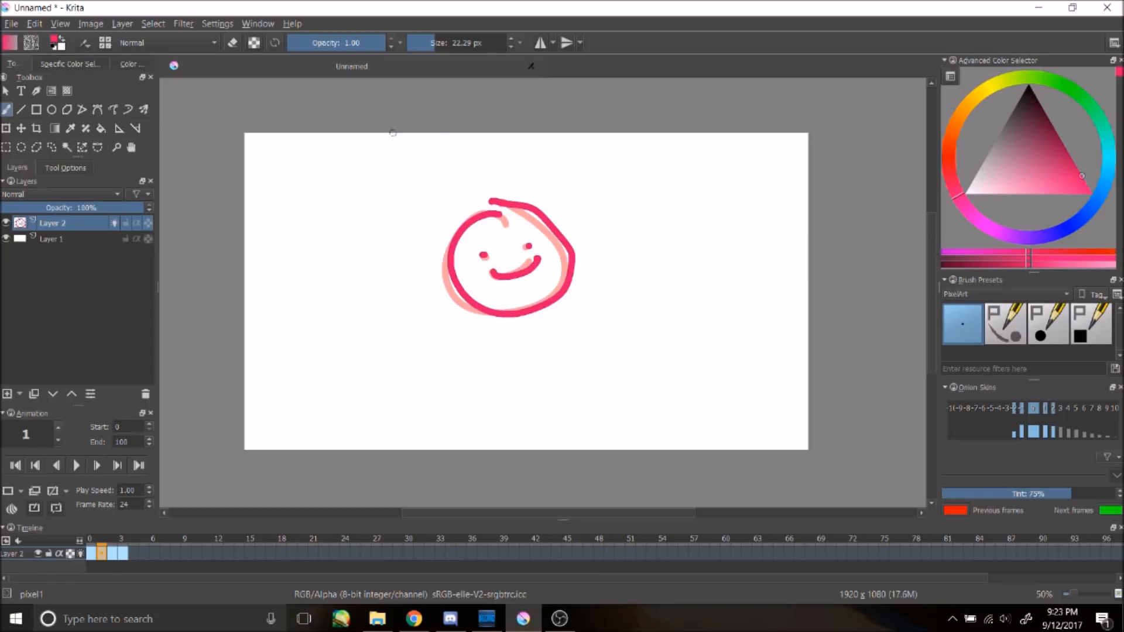
Step: Return to frame 0 and adjust the next-frame onion skin opacity
click(92, 554)
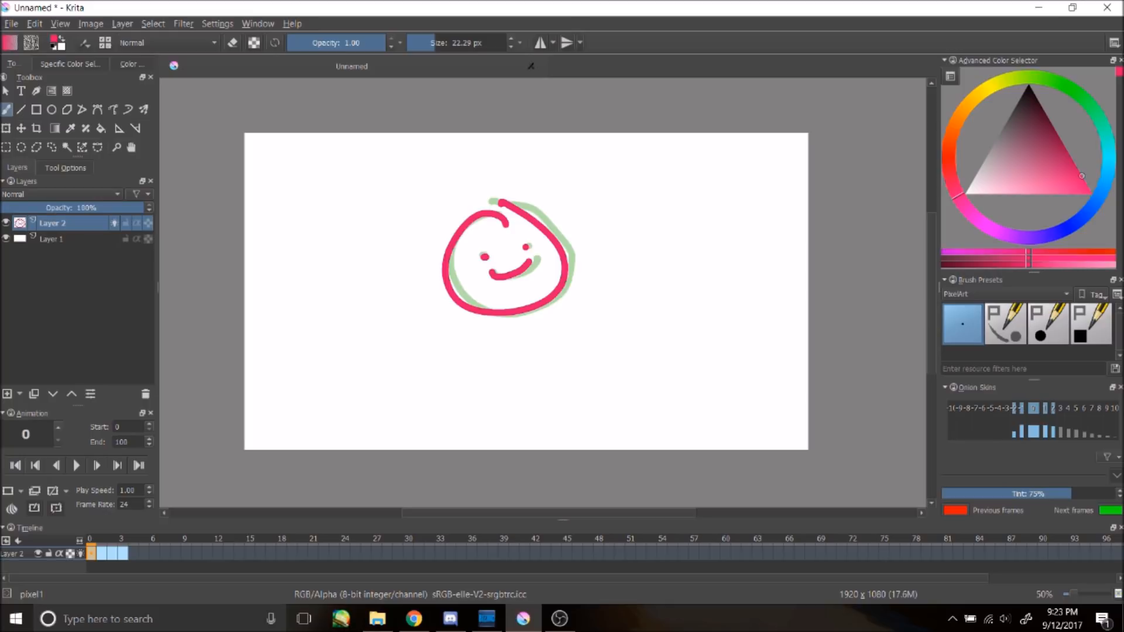
click(1045, 418)
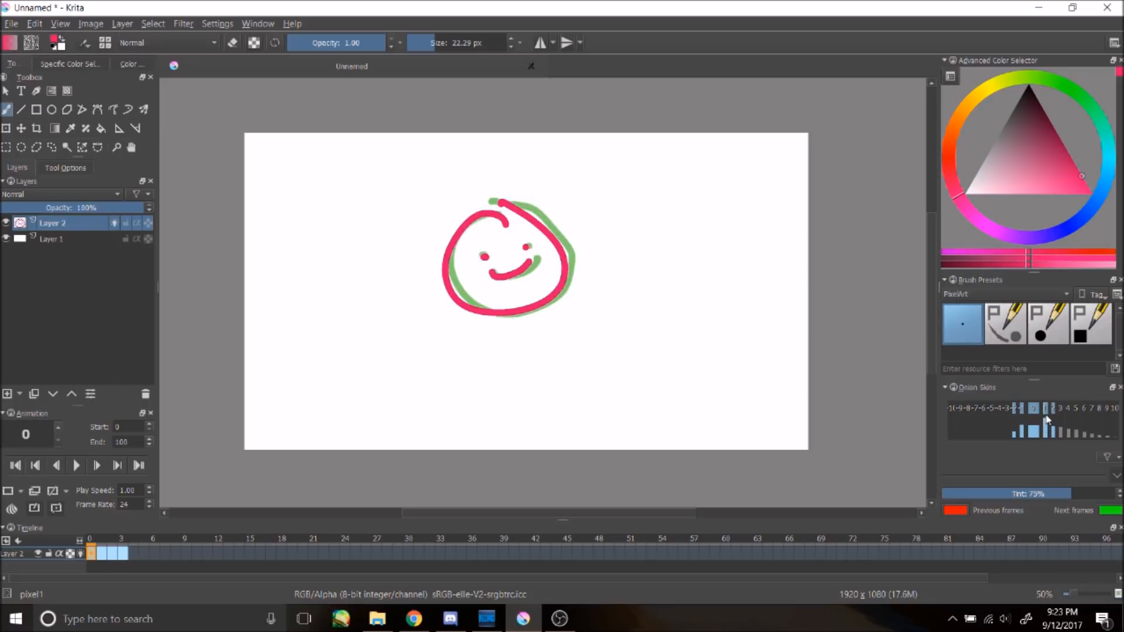
click(1046, 410)
mouse_move(1045, 419)
mouse_down()
mouse_move(1046, 439)
mouse_move(1046, 426)
mouse_up()
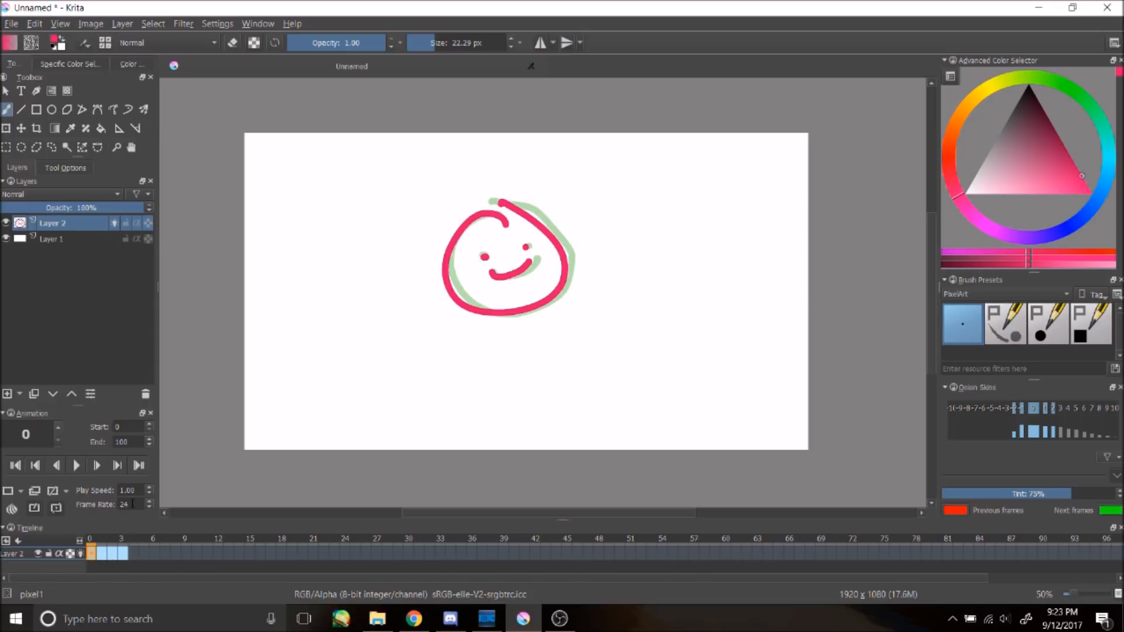
Step: Set the animation frame rate to 12
double_click(118, 508)
text(10)
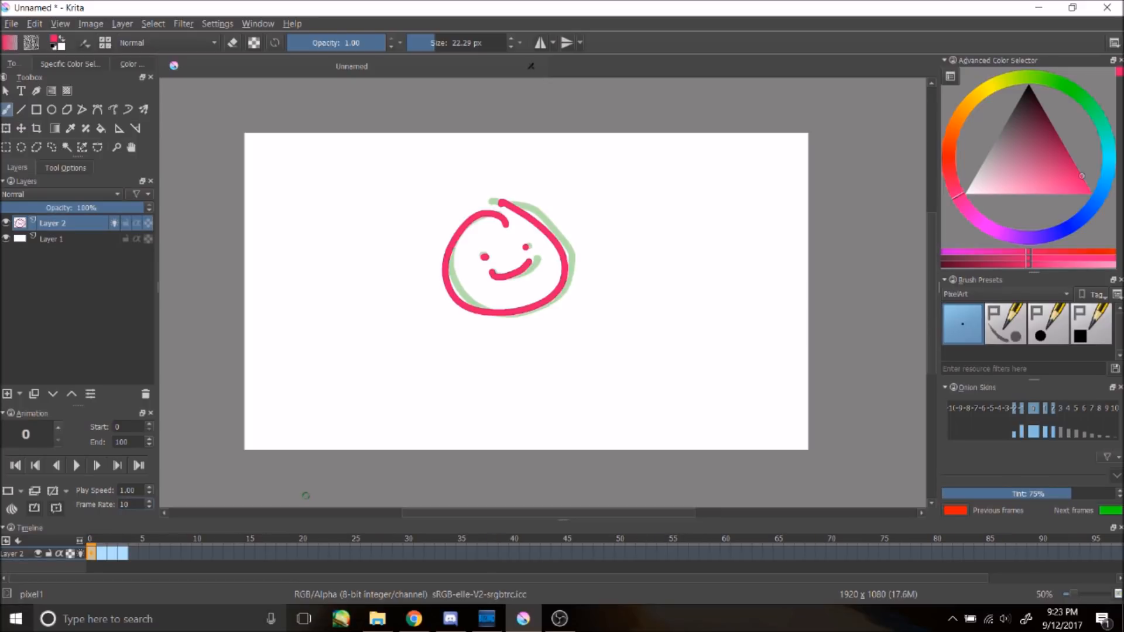
text(12)
key(BackSpace)
key(BackSpace)
key(BackSpace)
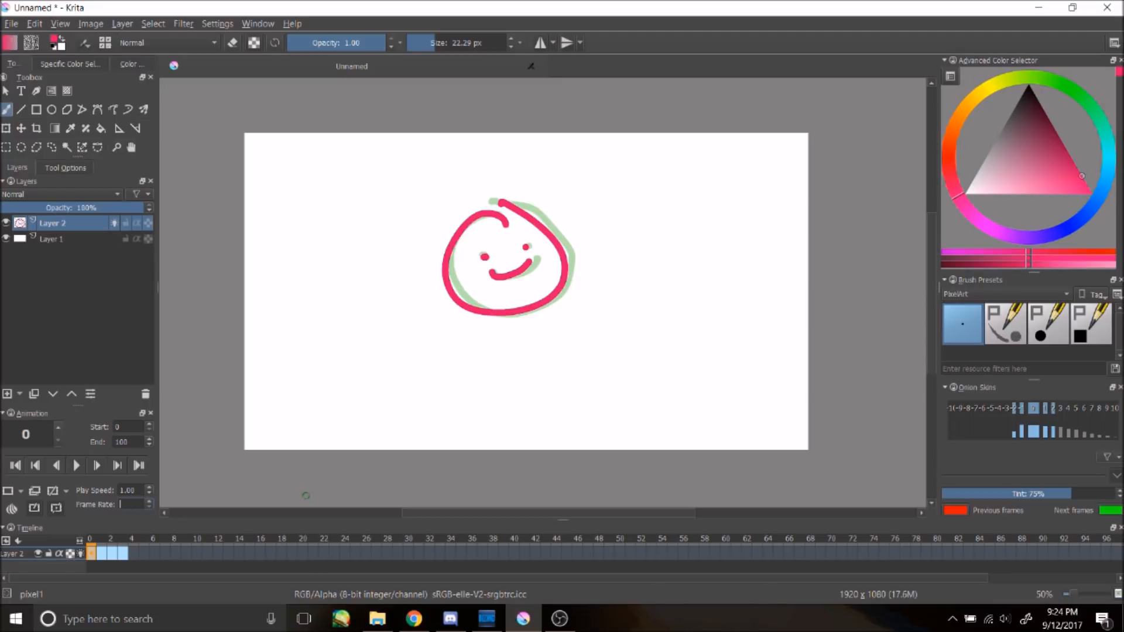
text(2)
key(Return)
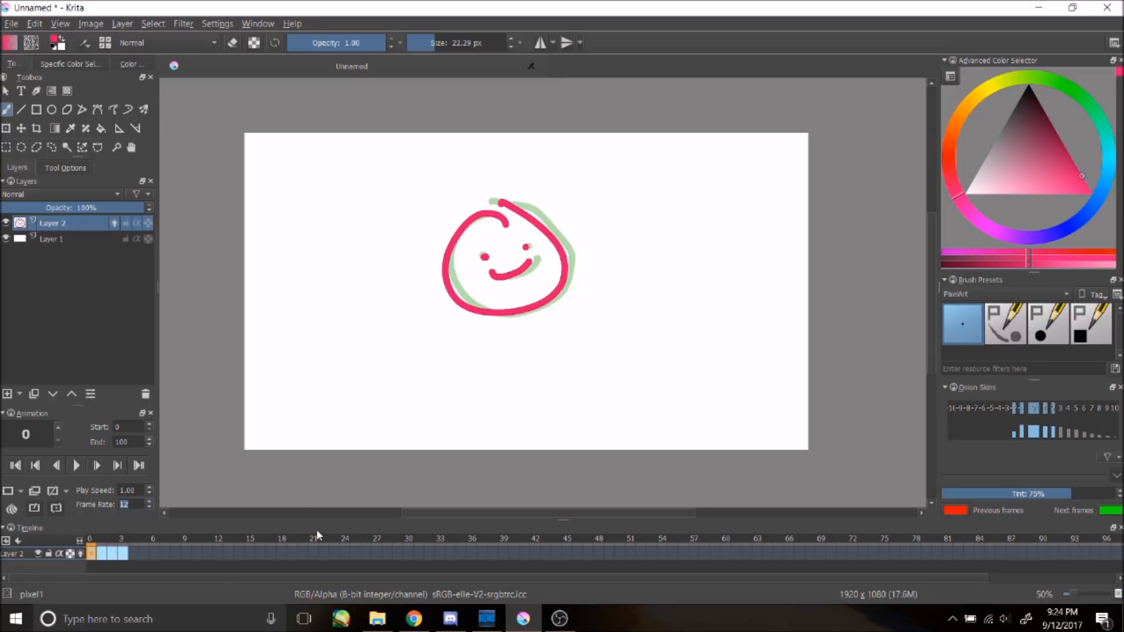
Step: Flip back and forth between frames 0 and 1 to compare the two drawings
click(100, 555)
click(93, 554)
click(100, 555)
click(93, 555)
click(100, 555)
click(92, 554)
click(100, 555)
click(92, 554)
Step: Add new frames one by one along the timeline up to frame 12
click(144, 554)
right_click(144, 555)
click(176, 564)
right_click(154, 554)
click(159, 556)
right_click(165, 554)
click(170, 557)
right_click(174, 555)
click(179, 560)
right_click(184, 554)
click(188, 561)
click(197, 553)
right_click(198, 554)
click(203, 560)
right_click(209, 553)
click(218, 560)
right_click(218, 554)
click(223, 559)
Step: Remove the empty frames from frame 2 through frame 12, keeping only frames 0 and 1
click(91, 554)
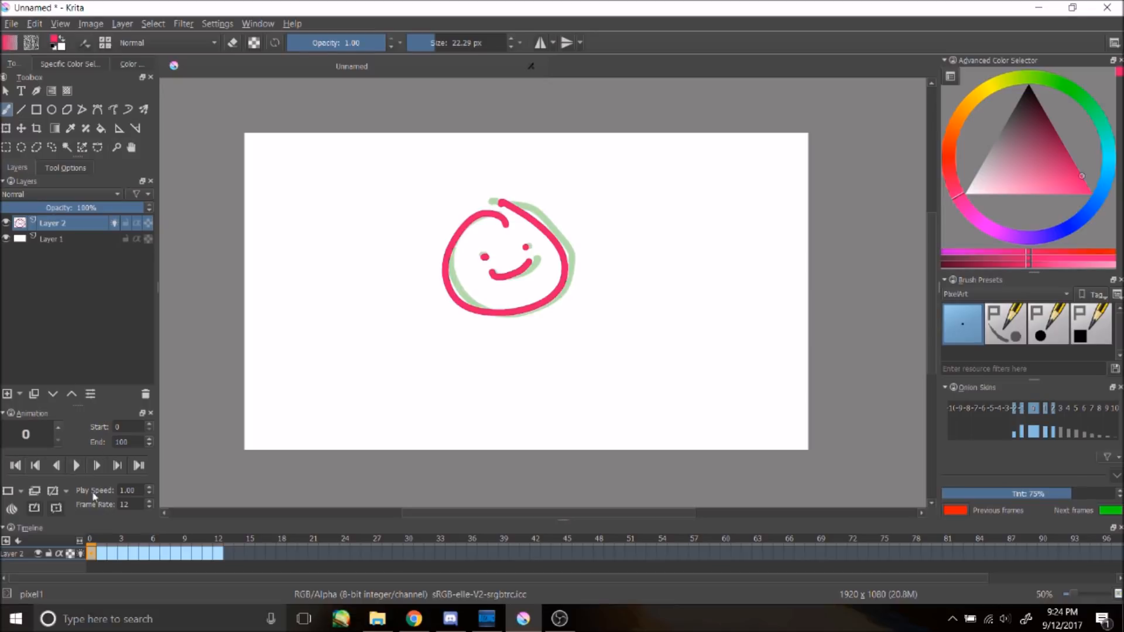
click(105, 553)
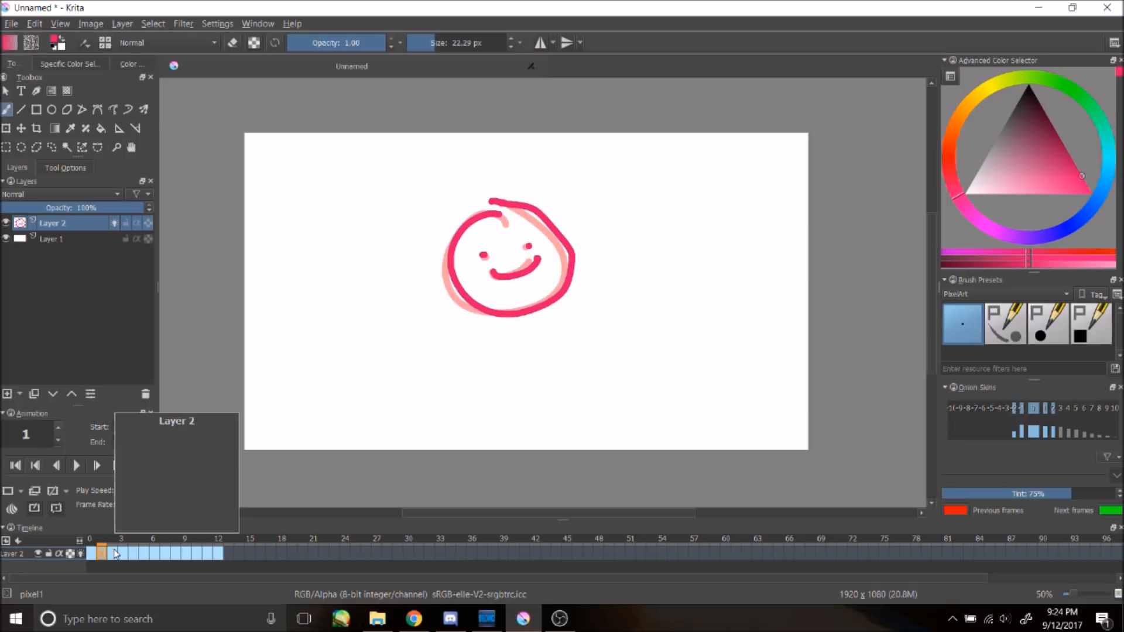
click(111, 554)
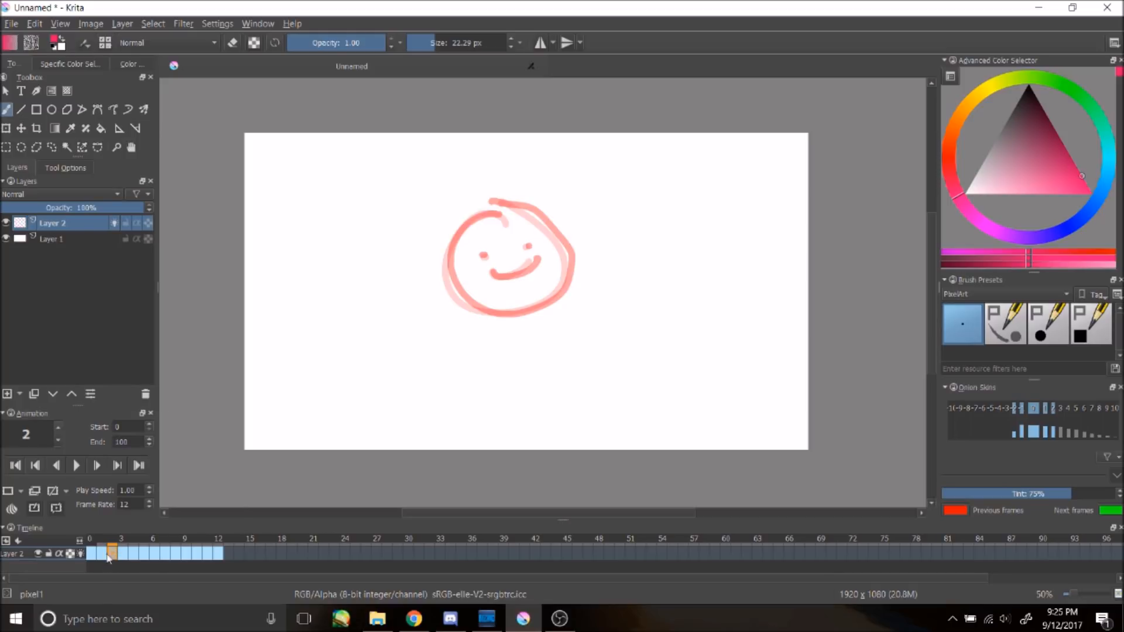
click(100, 554)
right_click(112, 555)
click(120, 554)
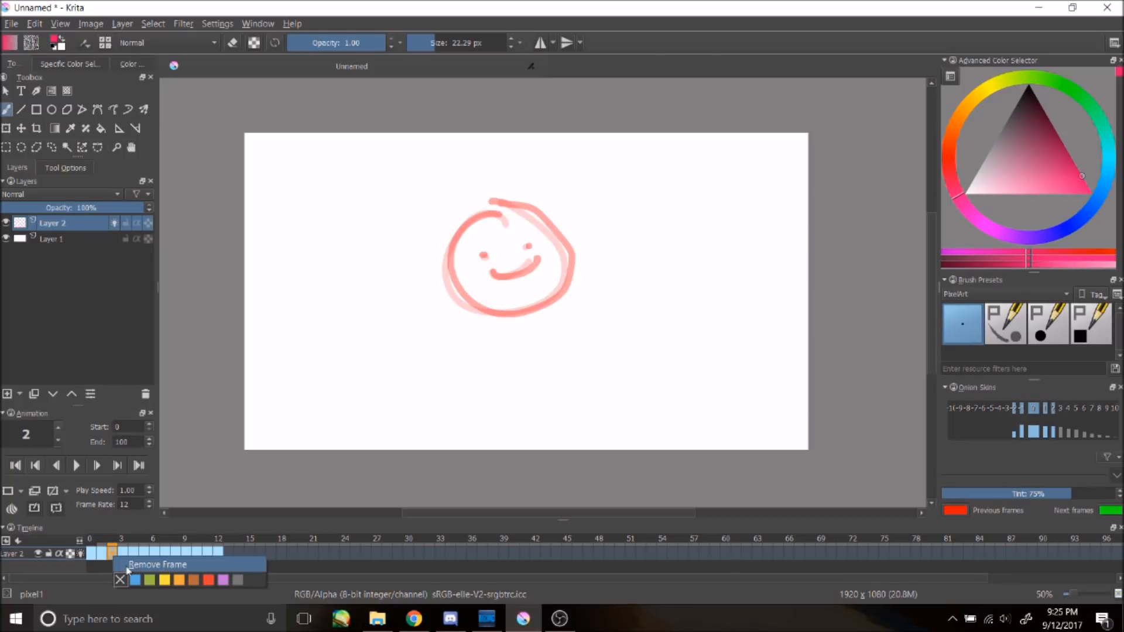
right_click(120, 553)
click(131, 561)
right_click(131, 555)
click(138, 561)
right_click(142, 554)
click(151, 560)
click(158, 556)
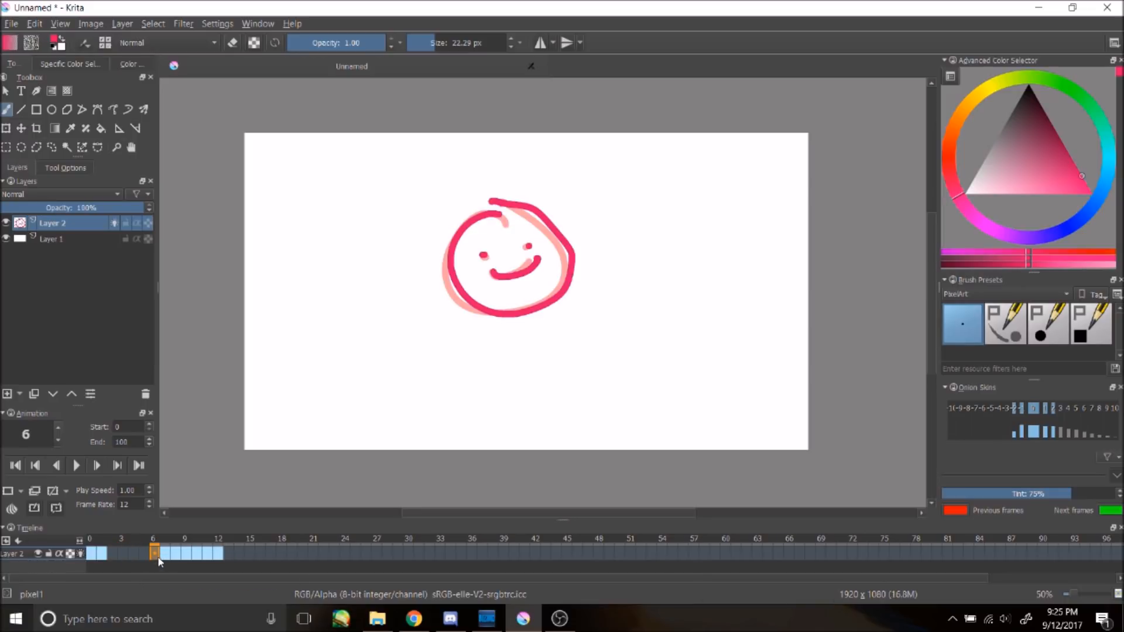
right_click(166, 557)
click(173, 562)
right_click(177, 556)
click(186, 563)
right_click(191, 557)
click(199, 563)
right_click(205, 557)
click(211, 563)
right_click(210, 556)
click(218, 560)
right_click(218, 558)
click(220, 561)
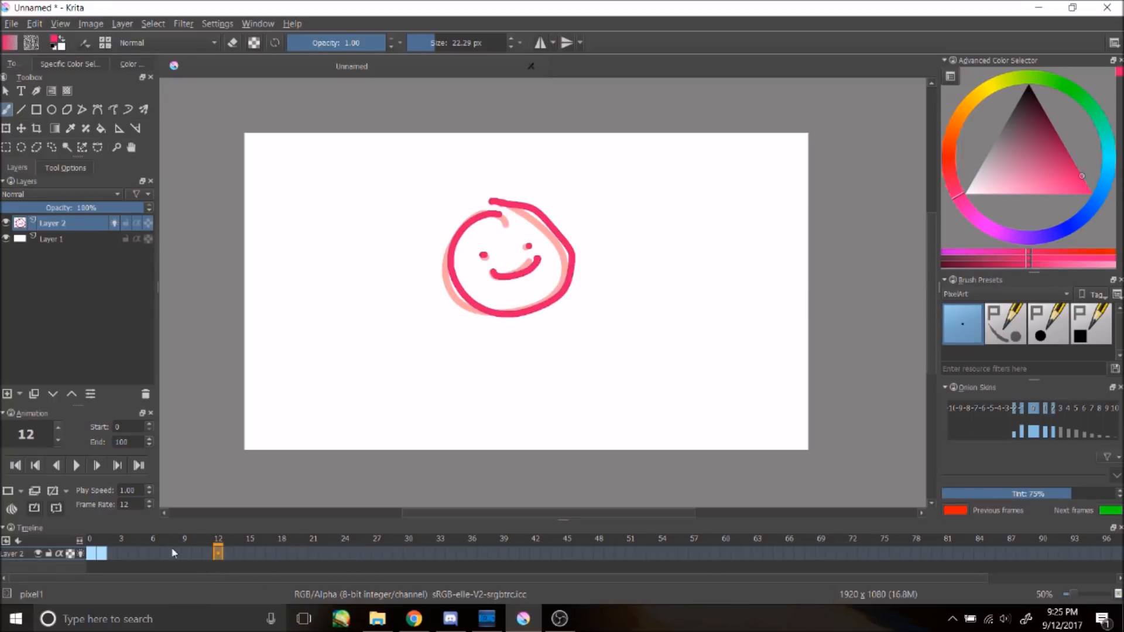
Step: Play the two-frame animation and stop it
click(103, 552)
click(78, 465)
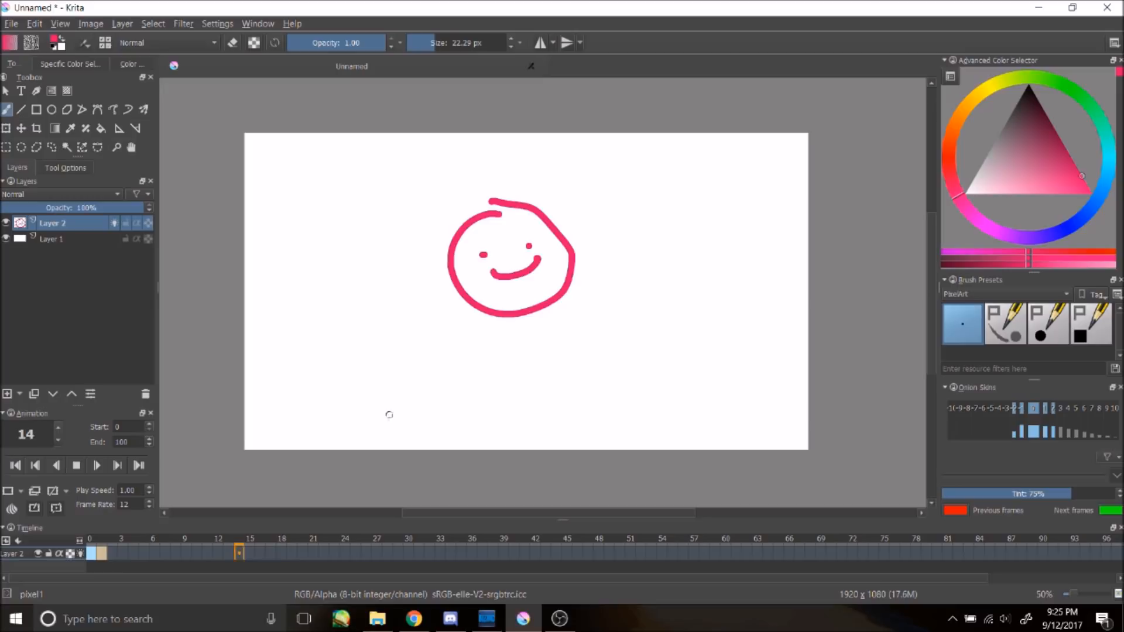
click(76, 465)
Step: Add a new blank frame at frame 2 and play back the animation
click(112, 553)
right_click(112, 554)
click(128, 565)
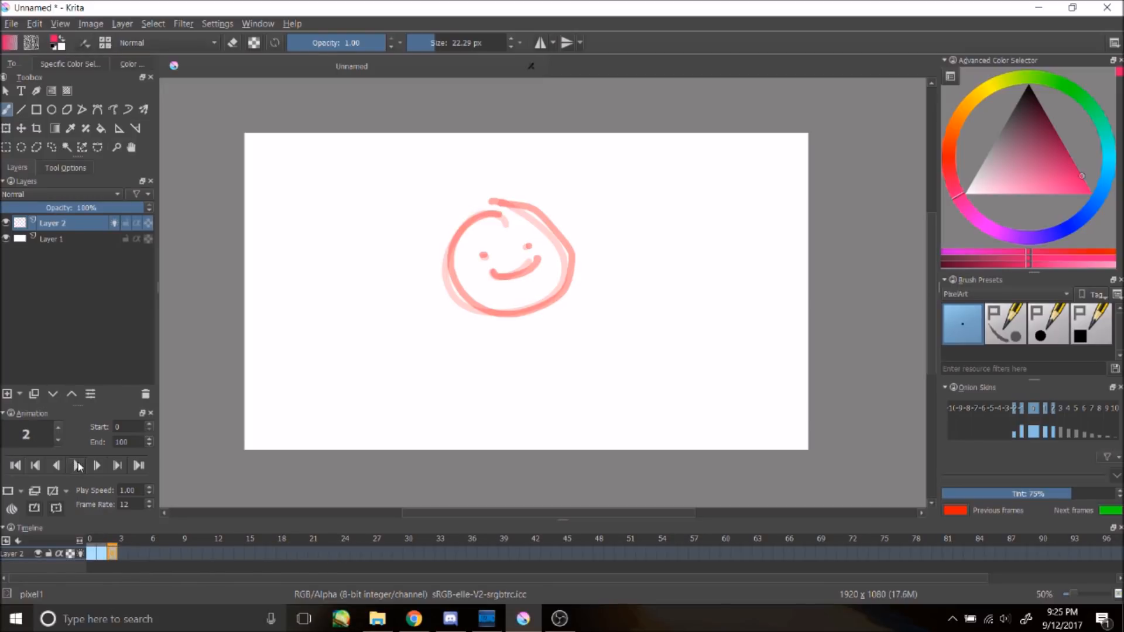
click(80, 465)
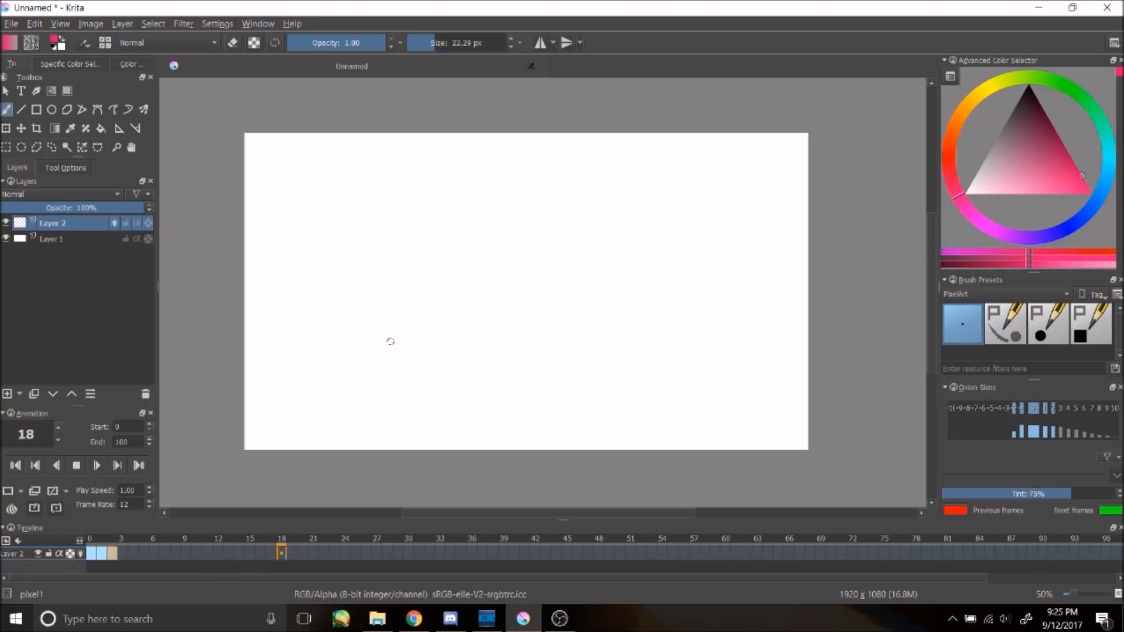
click(82, 465)
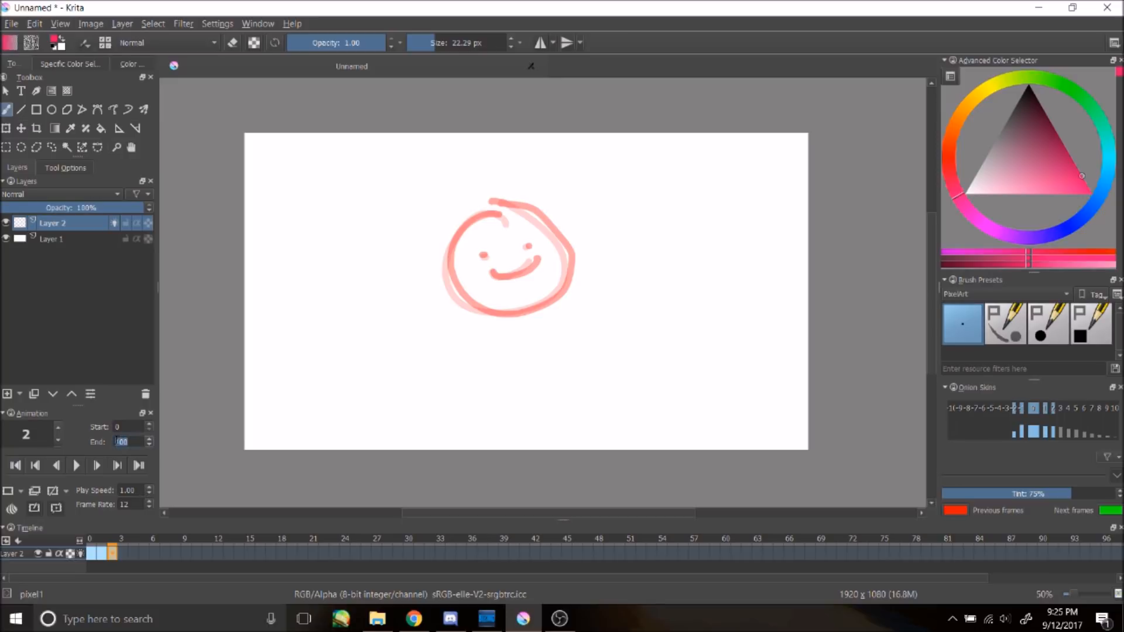
Step: Add a new blank frame at frame 12 and play back the animation
click(124, 552)
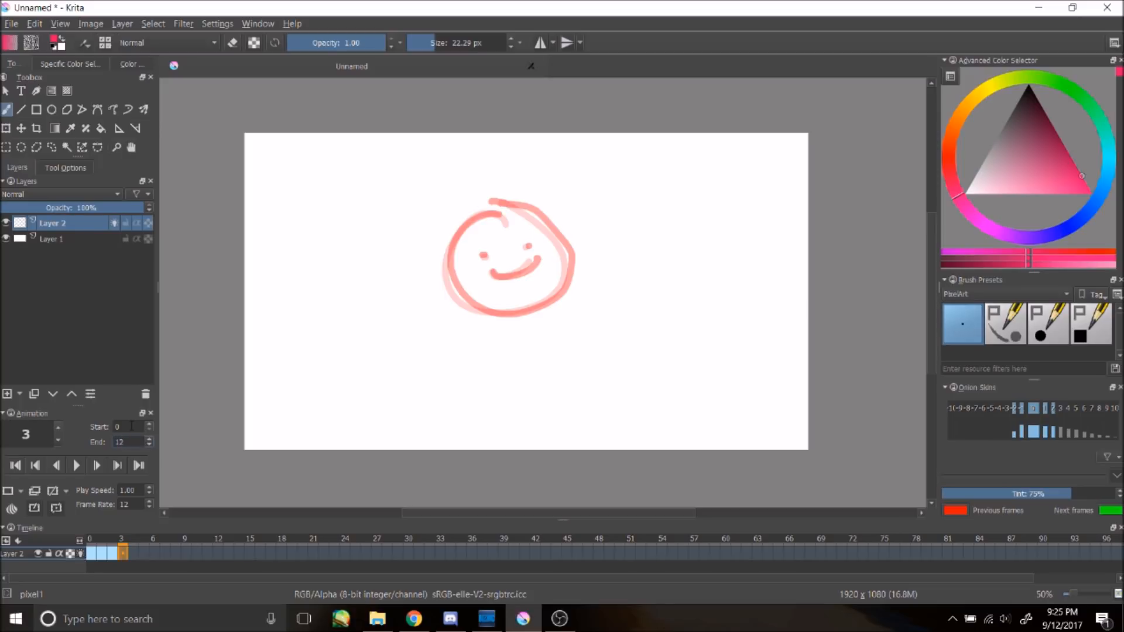
right_click(216, 556)
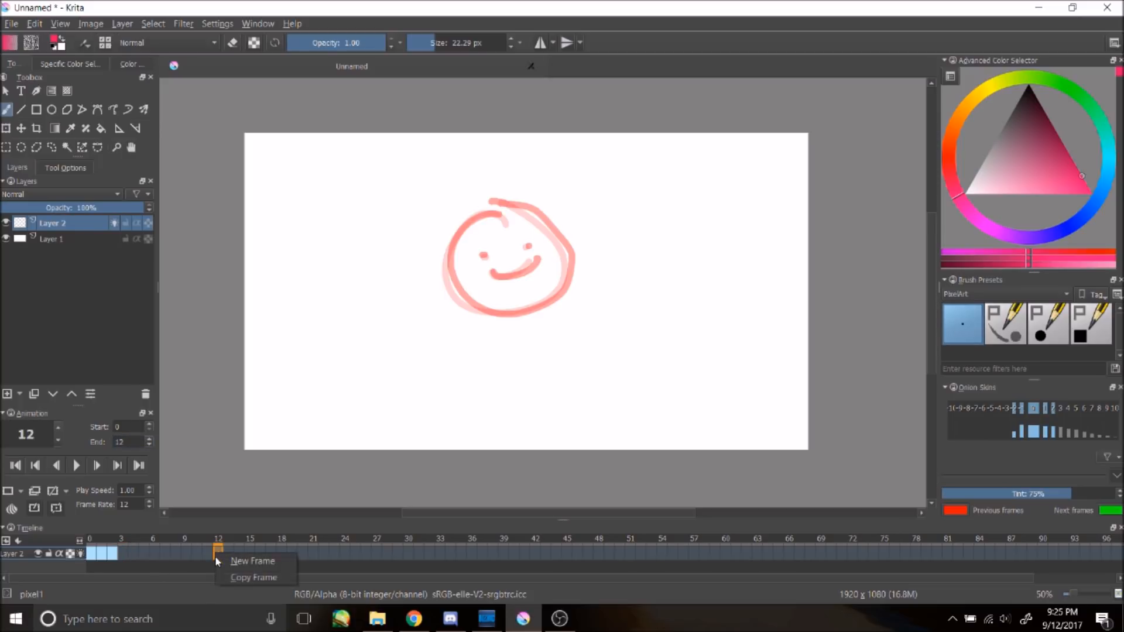
click(257, 561)
click(76, 465)
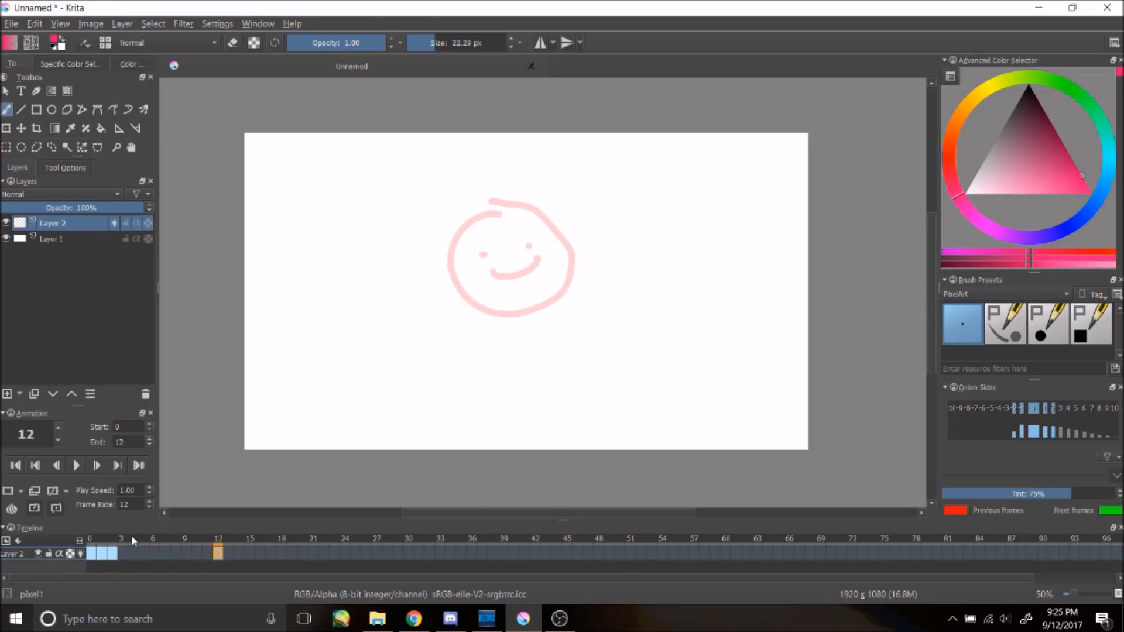
click(78, 465)
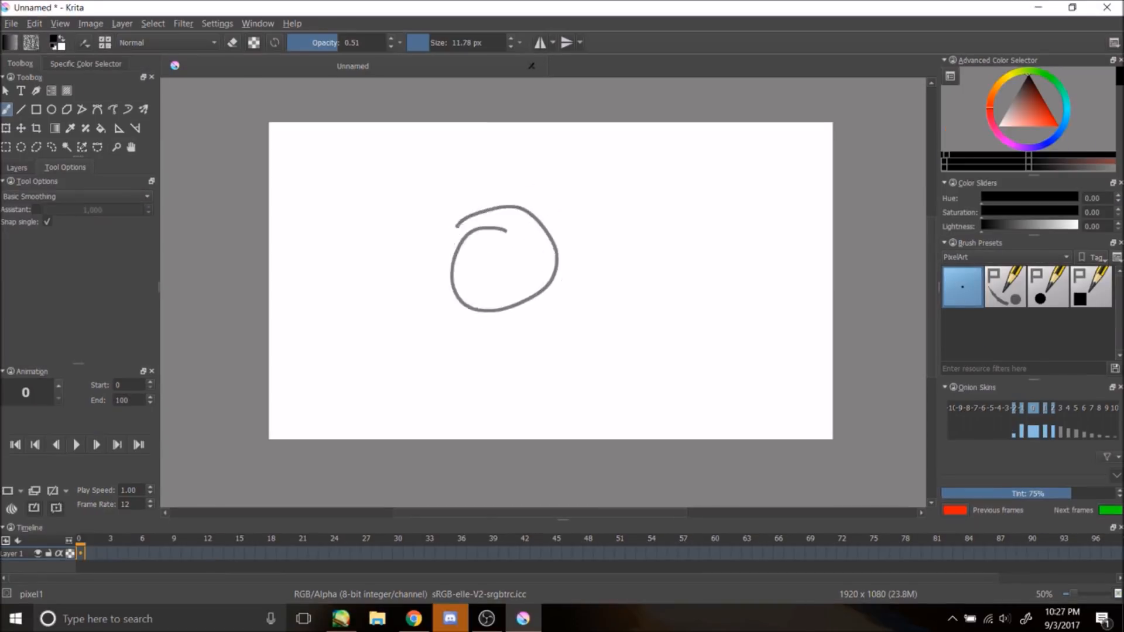
Step: Lower the brush opacity to 0.37, undoing a couple of test strokes
mouse_move(483, 218)
mouse_down()
mouse_move(508, 252)
mouse_move(495, 248)
mouse_up()
key(ctrl+z)
click(323, 43)
key(ctrl+z)
Step: Rough out a figure with a round head, body lines and a raised arm in red-orange strokes
drag(454, 226, 432, 222)
key(ctrl+z)
mouse_move(489, 248)
mouse_down()
mouse_move(531, 282)
mouse_move(546, 439)
mouse_up()
key(ctrl+z)
drag(539, 309, 549, 381)
drag(448, 336, 468, 439)
drag(550, 376, 549, 439)
key(ctrl+z)
key(ctrl+z)
key(ctrl+z)
key(ctrl+z)
key(ctrl+z)
mouse_move(479, 318)
mouse_down()
mouse_move(489, 332)
mouse_move(388, 440)
mouse_up()
key(ctrl+z)
drag(461, 350, 485, 434)
key(ctrl+z)
key(ctrl+z)
key(ctrl+z)
key(ctrl+z)
drag(522, 319, 582, 148)
mouse_move(479, 317)
mouse_down()
mouse_move(398, 457)
mouse_move(388, 441)
mouse_up()
key(ctrl+z)
drag(451, 367, 466, 439)
drag(550, 345, 546, 423)
drag(584, 235, 568, 353)
drag(558, 348, 549, 441)
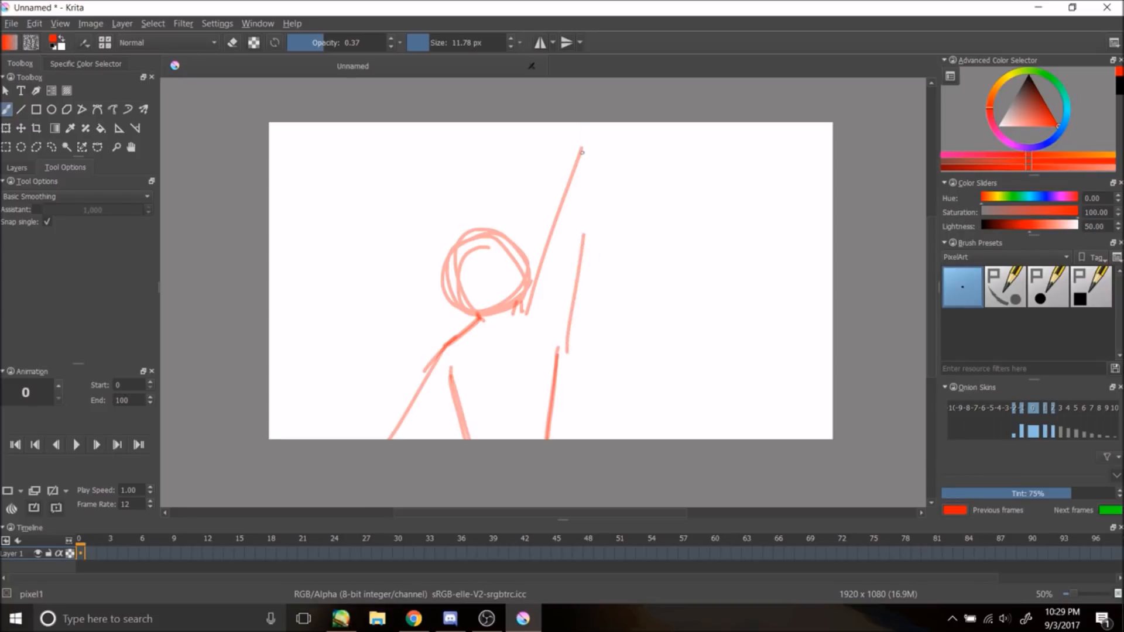
Step: Nudge the sketch with the Transform tool and add a second line to the raised arm
key(t)
mouse_move(520, 220)
mouse_down()
mouse_move(513, 249)
mouse_move(531, 244)
mouse_up()
key(b)
drag(596, 269, 611, 183)
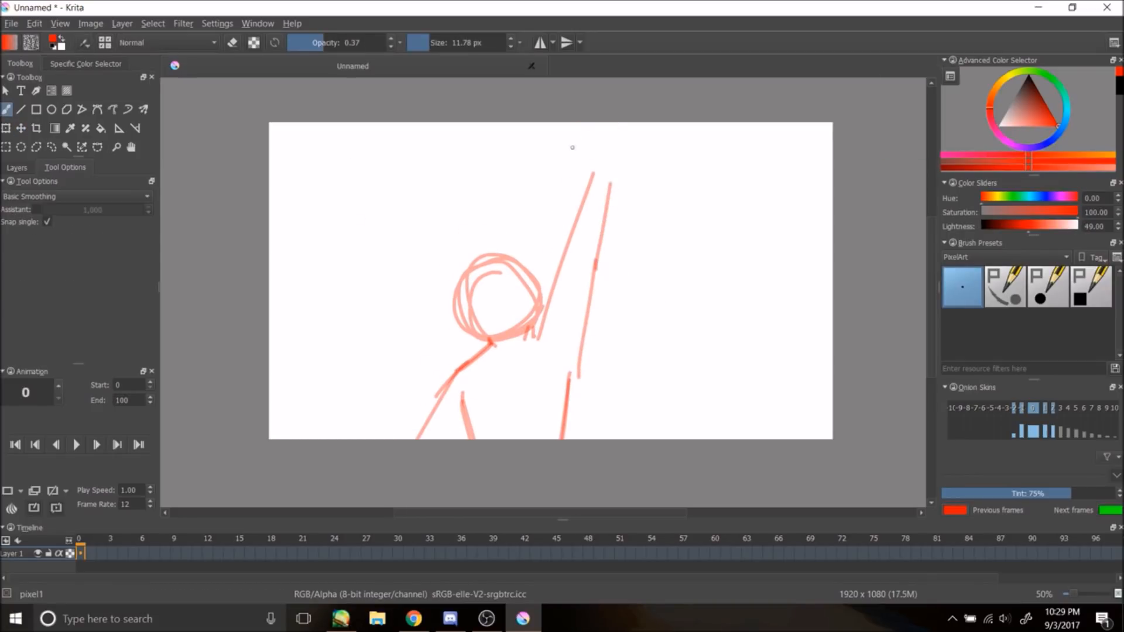
Step: Sketch pointed cat ears around the head and refine the neck lines
drag(468, 311, 429, 350)
key(ctrl+z)
drag(542, 300, 520, 221)
drag(492, 259, 508, 204)
mouse_move(504, 207)
mouse_down()
mouse_move(532, 259)
mouse_move(433, 246)
mouse_up()
mouse_move(419, 244)
mouse_down()
mouse_move(459, 309)
mouse_move(461, 299)
mouse_up()
key(ctrl+z)
key(ctrl+z)
mouse_move(502, 261)
mouse_down()
mouse_move(522, 278)
mouse_move(457, 265)
mouse_up()
drag(455, 311, 469, 342)
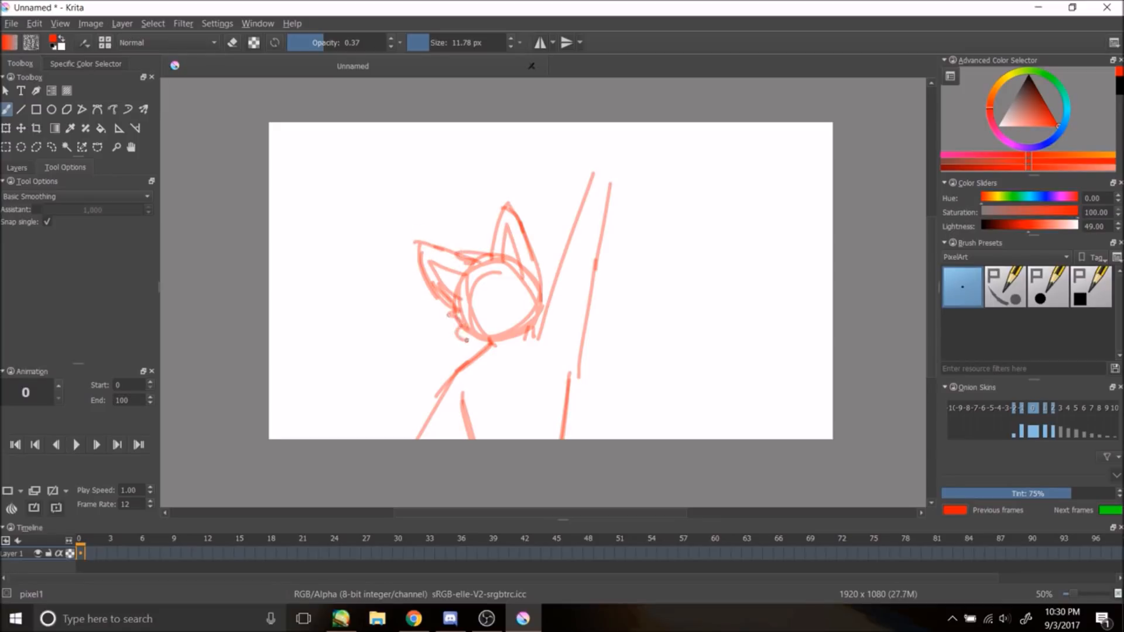
Step: Sketch closed eyes on the cat's face and test extending the raised arm, undoing several of the strokes
key(ctrl+z)
key(ctrl+z)
drag(492, 250, 477, 268)
drag(458, 312, 489, 345)
mouse_move(534, 286)
mouse_down()
mouse_move(538, 319)
mouse_move(521, 293)
mouse_up()
key(ctrl+z)
drag(489, 306, 470, 305)
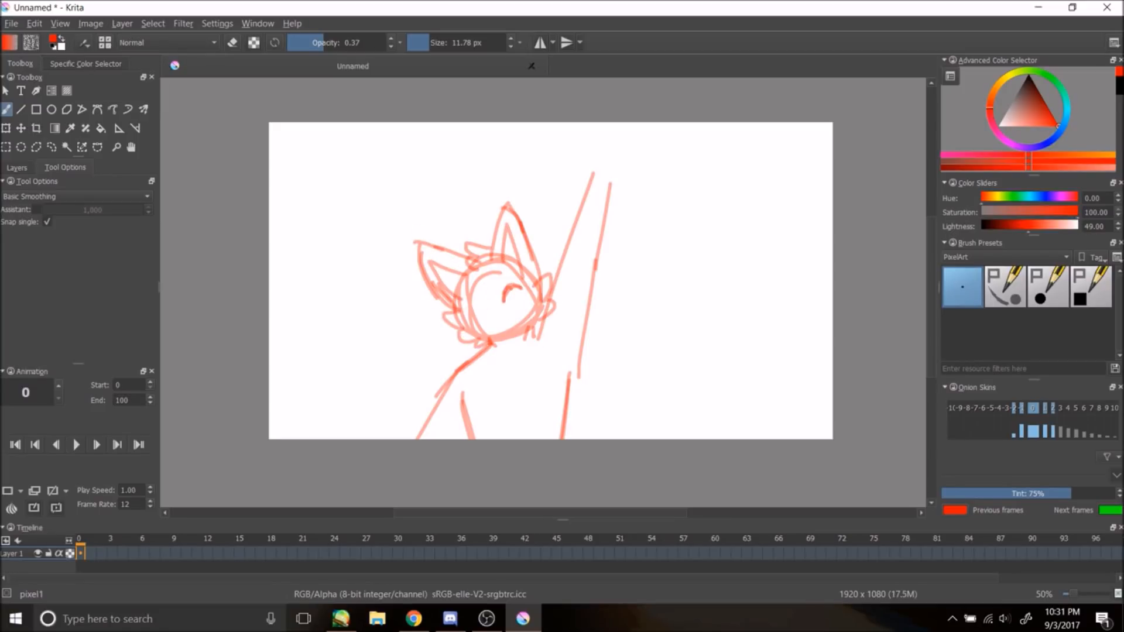
key(ctrl+z)
mouse_move(611, 186)
mouse_down()
mouse_move(643, 157)
mouse_move(582, 169)
mouse_move(621, 126)
mouse_up()
key(ctrl+z)
key(ctrl+z)
Step: Draw the smile, a paw with toe beans on the raised hand, body contours and a curled tail
key(ctrl+z)
key(ctrl+z)
drag(588, 185, 578, 155)
drag(485, 316, 506, 315)
mouse_move(588, 188)
mouse_down()
mouse_move(587, 143)
mouse_move(611, 192)
mouse_up()
drag(583, 178, 565, 137)
key(ctrl+z)
drag(589, 188, 574, 147)
mouse_move(588, 154)
mouse_down()
mouse_move(598, 161)
mouse_move(612, 126)
mouse_move(627, 132)
mouse_move(635, 175)
mouse_move(619, 166)
mouse_up()
key(ctrl+z)
drag(579, 345, 566, 401)
drag(463, 366, 456, 410)
mouse_move(532, 328)
mouse_down()
mouse_move(565, 383)
mouse_move(633, 439)
mouse_up()
key(ctrl+z)
mouse_move(333, 436)
mouse_down()
mouse_move(364, 371)
mouse_move(369, 439)
mouse_up()
drag(571, 258, 596, 272)
Step: Set up the timeline so a blank frame 1 follows the sketch frame, deleting the extra frames
right_click(81, 553)
click(97, 562)
right_click(143, 553)
drag(144, 544, 102, 545)
drag(280, 124, 275, 144)
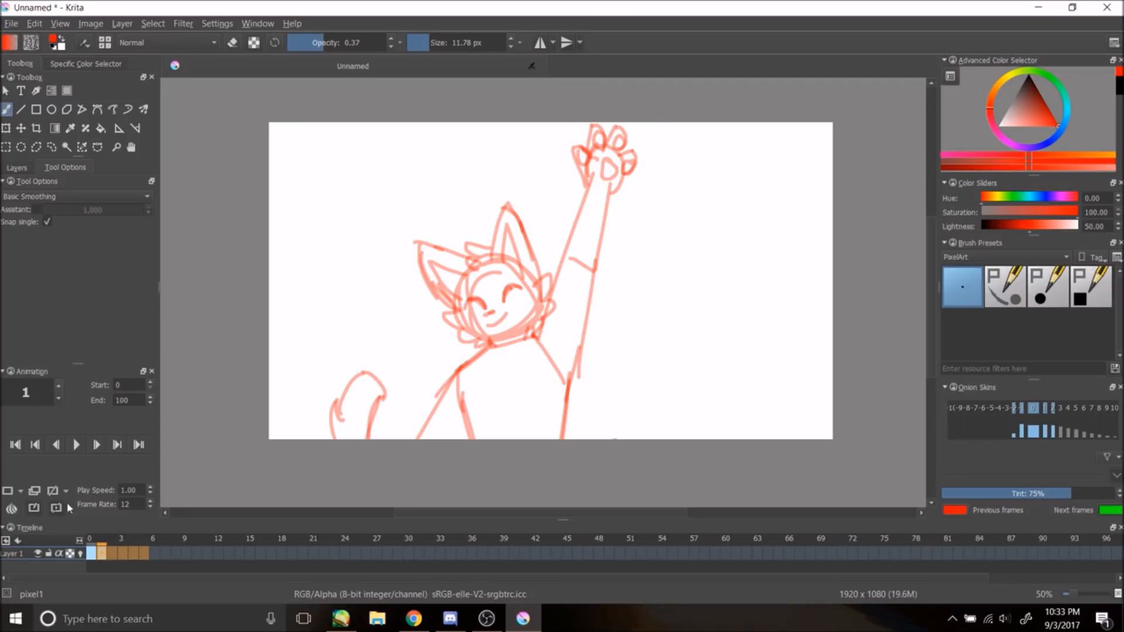
click(92, 551)
key(Right)
key(Delete)
key(Left)
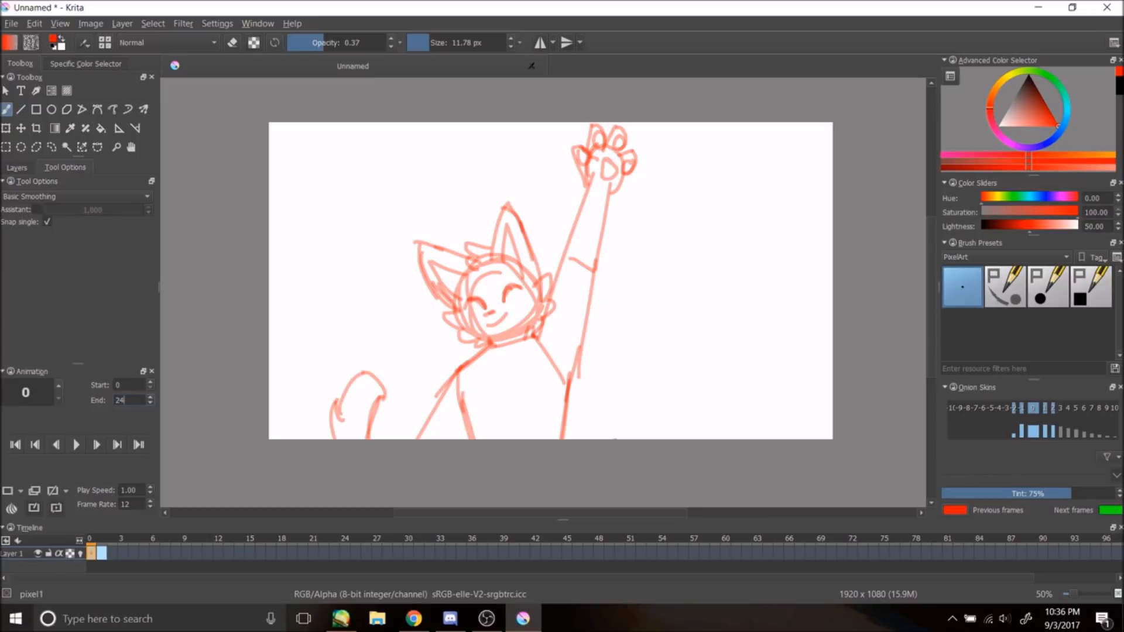
Step: Switch between frames 0 and 1 and open the Layers panel to check the layers
key(alt+Tab)
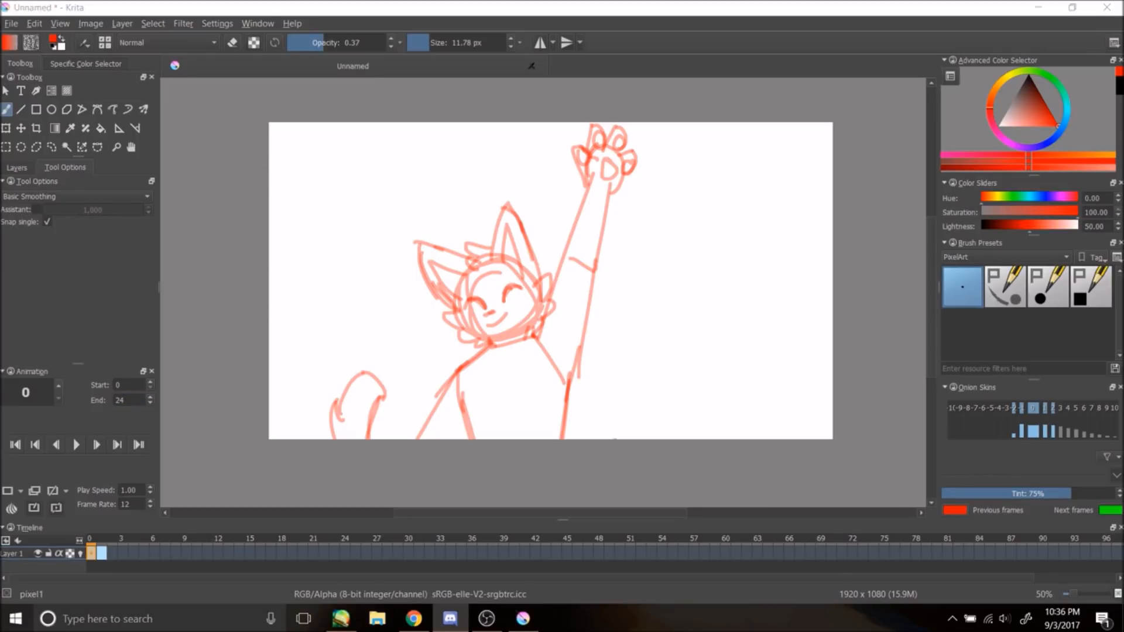
click(102, 553)
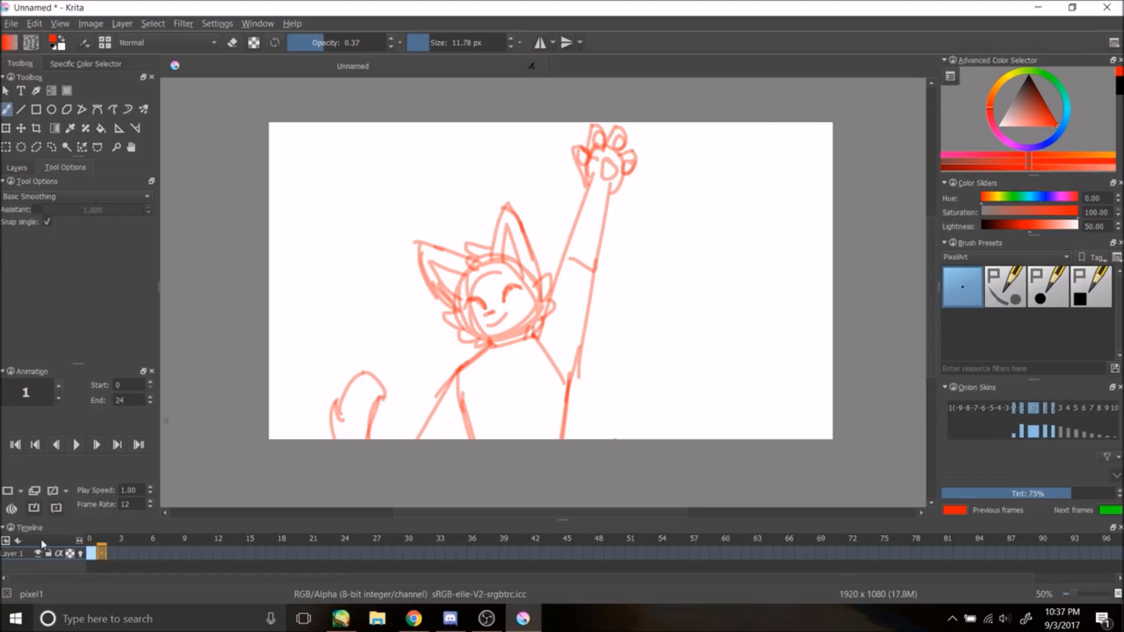
click(91, 553)
click(103, 553)
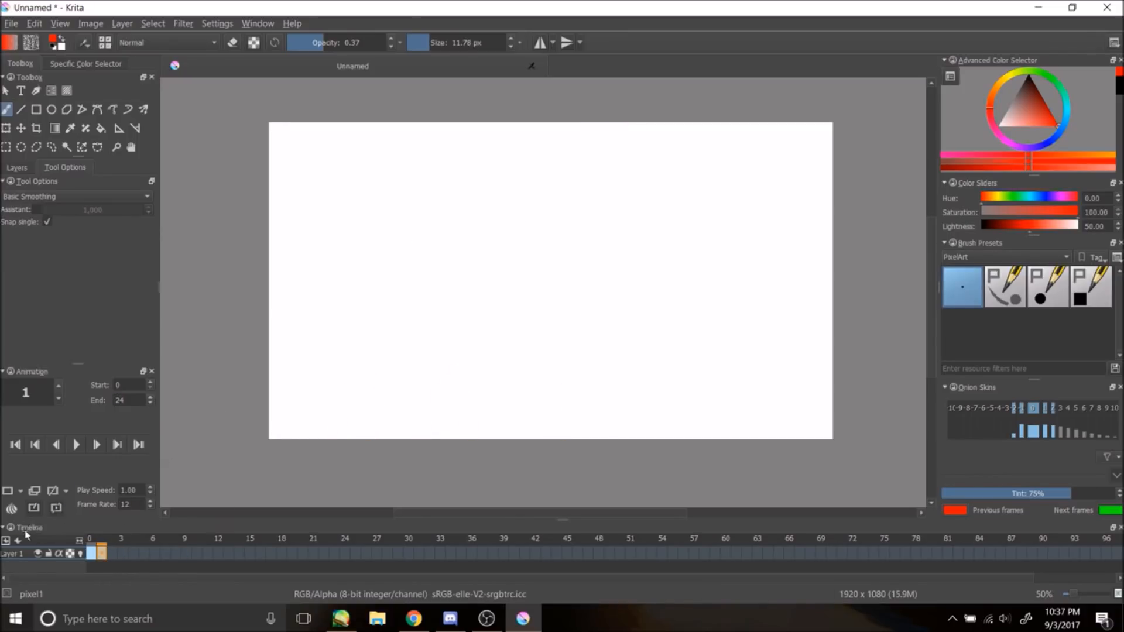
click(16, 167)
click(91, 553)
click(100, 554)
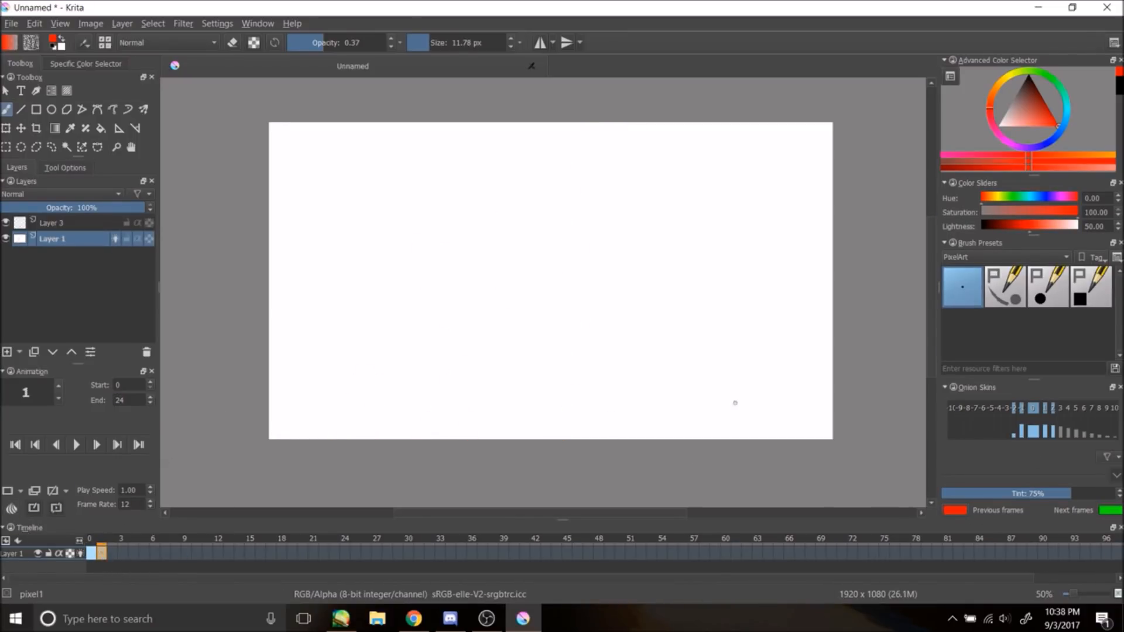
click(218, 24)
mouse_move(123, 24)
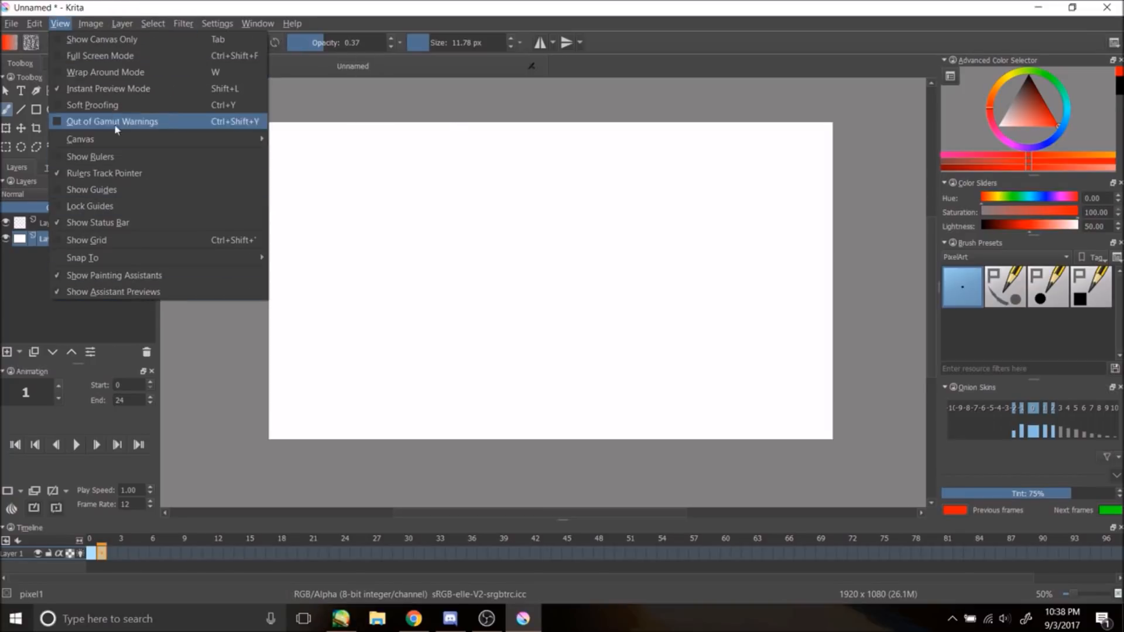
click(91, 554)
Step: Try an edit on a rectangular selection around the sketch, undo it and deselect, then activate Layer 3
click(6, 147)
mouse_move(319, 86)
mouse_down()
mouse_move(448, 368)
mouse_move(760, 446)
mouse_up()
click(34, 24)
click(44, 75)
key(ctrl+z)
click(71, 223)
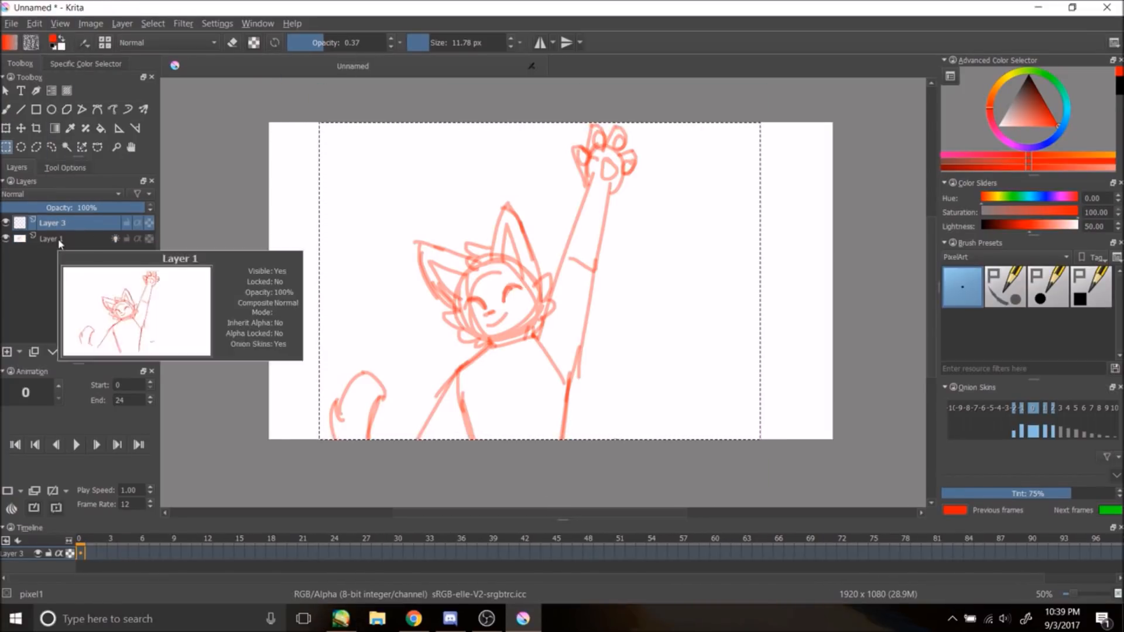
click(53, 238)
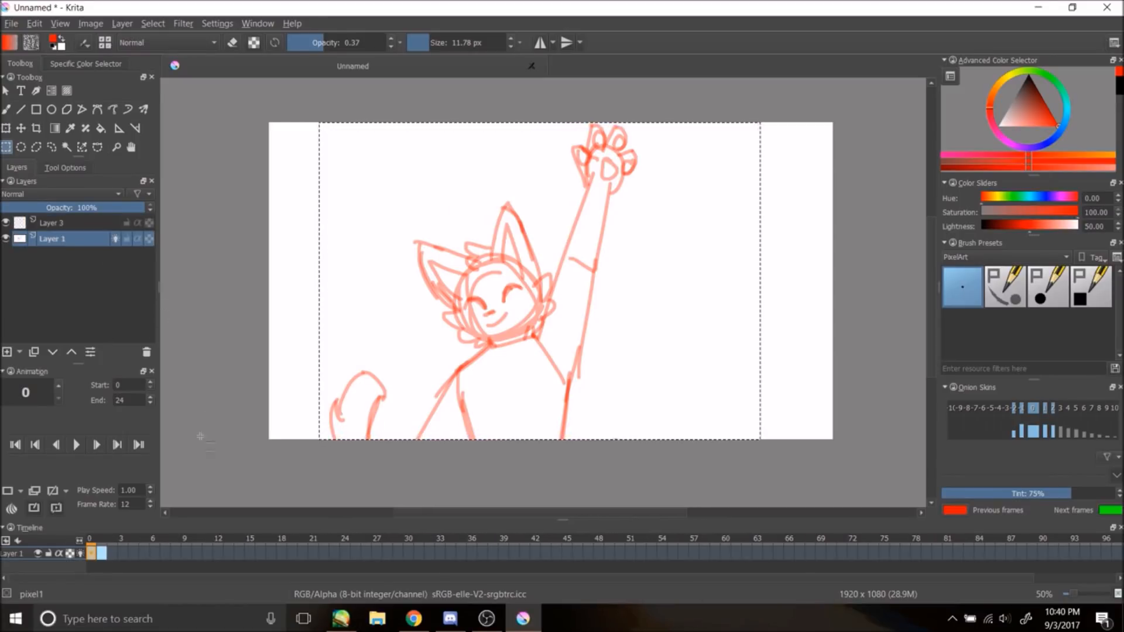
click(58, 223)
click(52, 238)
click(153, 24)
click(166, 49)
click(59, 223)
Step: With the brush and a blue-violet colour, ink the head, ears, face, body and tail over the sketch on Layer 3
click(7, 109)
click(1038, 146)
drag(465, 307, 485, 309)
mouse_move(505, 302)
mouse_down()
mouse_move(524, 288)
mouse_move(495, 312)
mouse_up()
drag(488, 326, 507, 311)
drag(491, 261, 508, 207)
drag(508, 207, 543, 303)
drag(544, 302, 539, 322)
drag(502, 275, 509, 225)
mouse_move(465, 257)
mouse_down()
mouse_move(420, 243)
mouse_move(450, 305)
mouse_move(445, 316)
mouse_up()
mouse_move(448, 319)
mouse_down()
mouse_move(492, 348)
mouse_move(418, 439)
mouse_up()
drag(457, 372, 477, 439)
drag(534, 336, 570, 391)
drag(493, 347, 538, 336)
mouse_move(334, 400)
mouse_down()
mouse_move(335, 439)
mouse_move(389, 403)
mouse_up()
drag(386, 398, 371, 439)
Step: Ink the raised arm and the paw in blue, redoing the arm lines after undoing them
drag(591, 166, 548, 308)
key(ctrl+z)
key(ctrl+z)
key(ctrl+z)
mouse_move(574, 146)
mouse_down()
mouse_move(598, 158)
mouse_move(587, 190)
mouse_up()
mouse_move(573, 154)
mouse_down()
mouse_move(601, 159)
mouse_move(607, 145)
mouse_up()
drag(608, 140, 626, 142)
drag(597, 144, 603, 158)
mouse_move(623, 174)
mouse_down()
mouse_move(586, 385)
mouse_move(562, 439)
mouse_up()
key(ctrl+z)
key(ctrl+z)
drag(568, 389, 562, 439)
drag(611, 188, 575, 379)
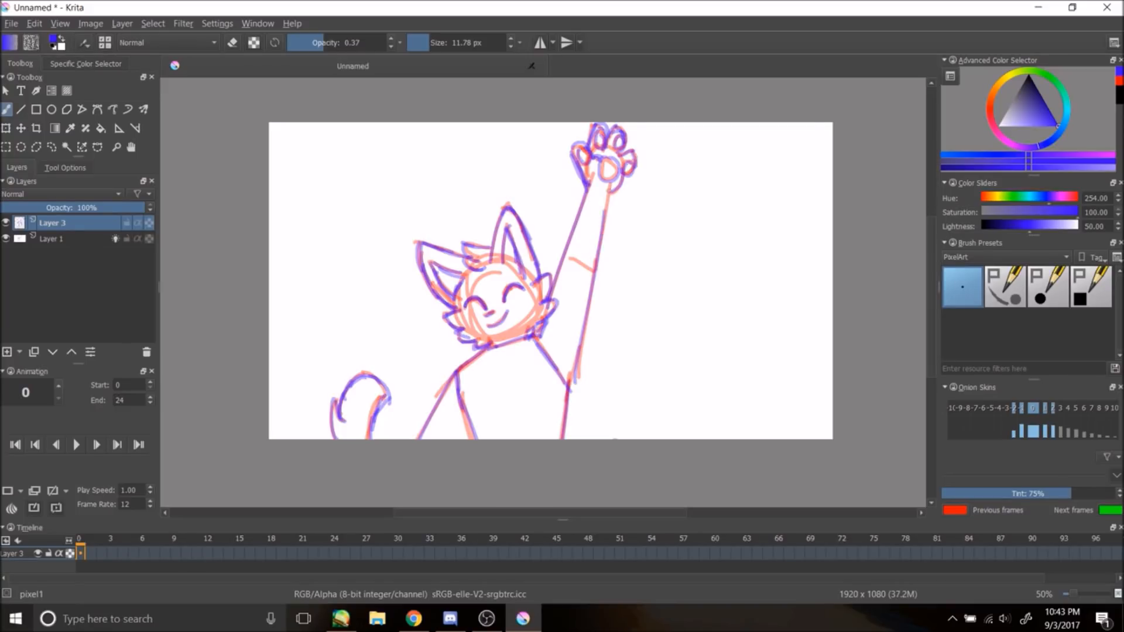
Step: Select Layer 1 and paint a broad stroke with a 1000 px brush at opacity 1.00
click(58, 239)
right_click(275, 244)
click(250, 240)
click(384, 42)
click(505, 43)
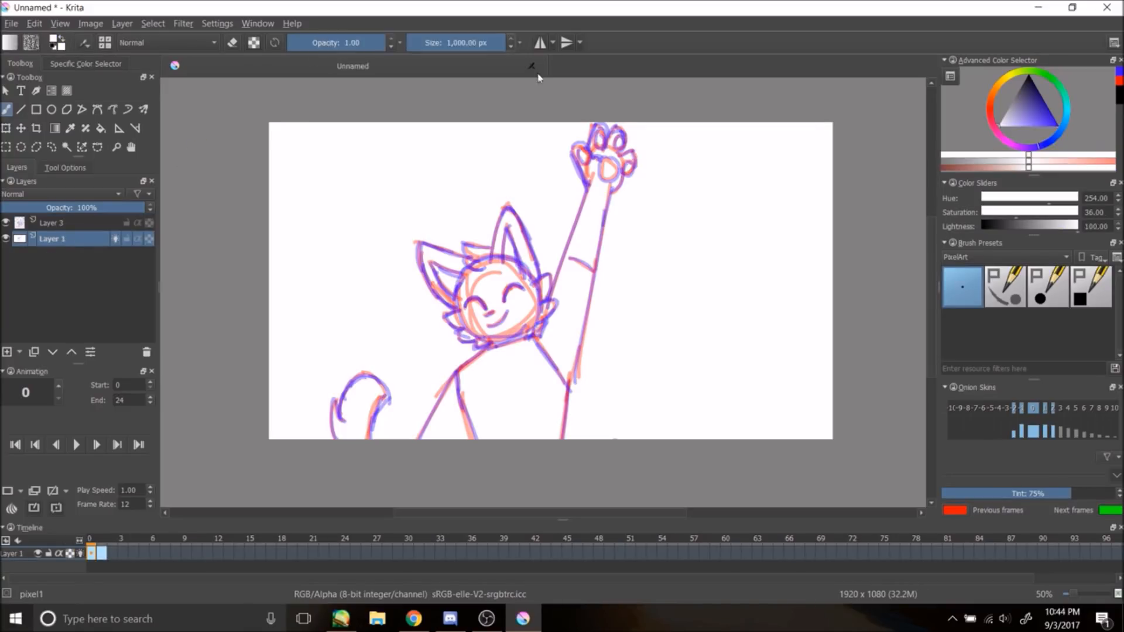
drag(537, 118, 410, 352)
Step: Return to Layer 3, set the brush size to 5.23 px and pick a deeper blue
click(59, 223)
click(424, 43)
click(1058, 126)
click(1047, 142)
Step: Open Configure Krita and search the keyboard shortcuts for undo
click(10, 23)
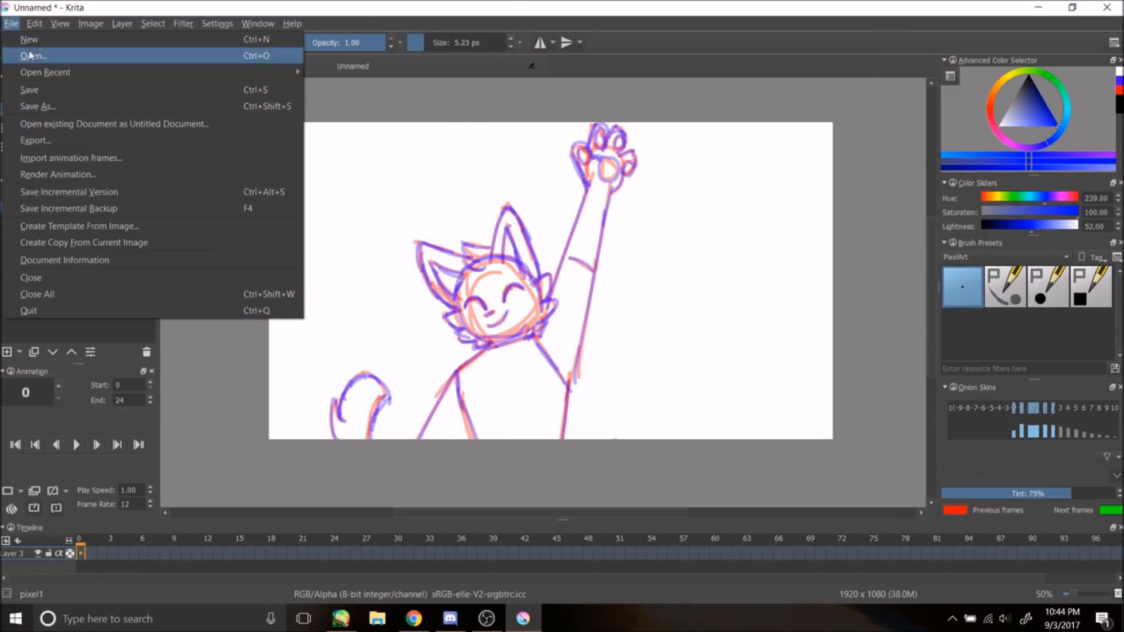
click(231, 40)
click(515, 114)
text(undo)
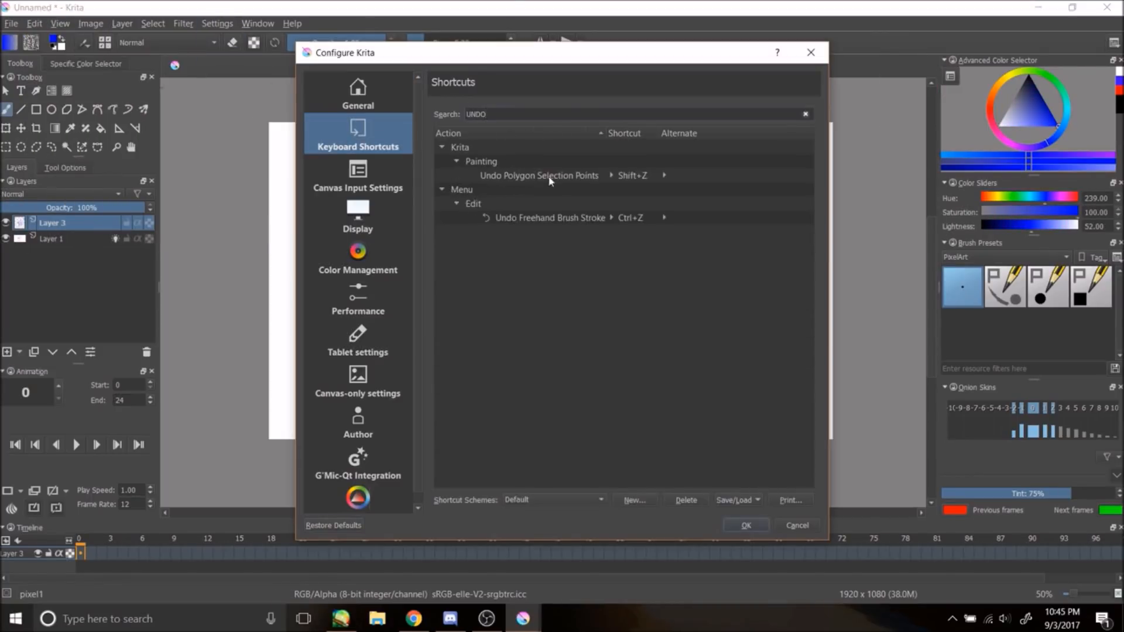
click(550, 177)
click(565, 215)
key(ctrl+z)
click(612, 327)
click(746, 525)
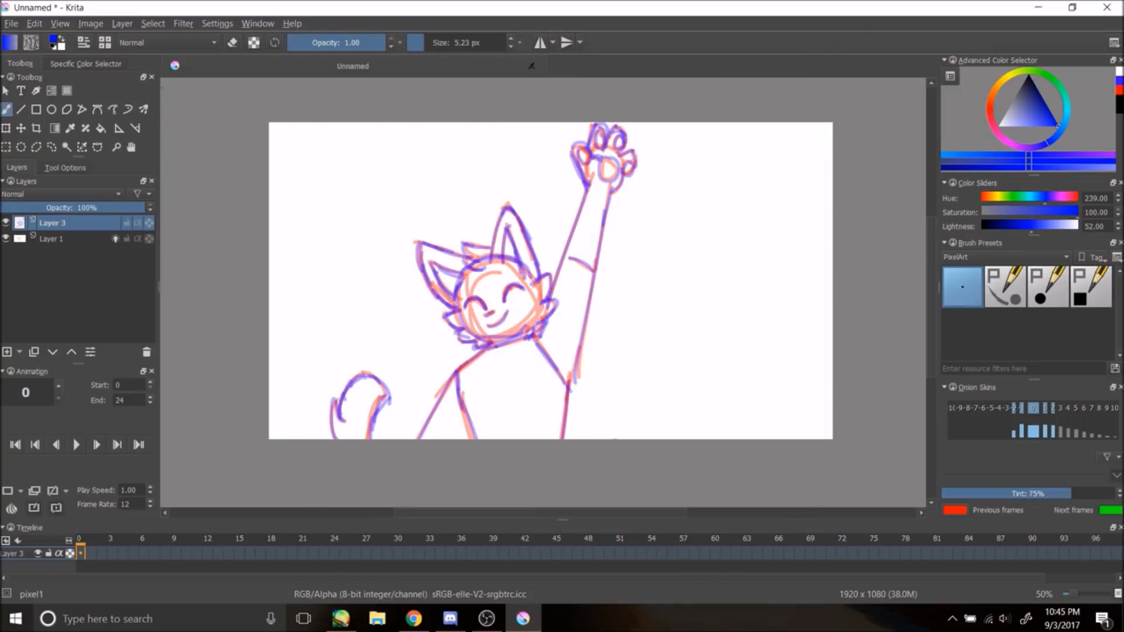
Step: Tune the brush across Layer 1 and Layer 3, ending on Layer 3 at opacity 0.54 and 3.77 px size
click(330, 42)
click(433, 43)
click(51, 238)
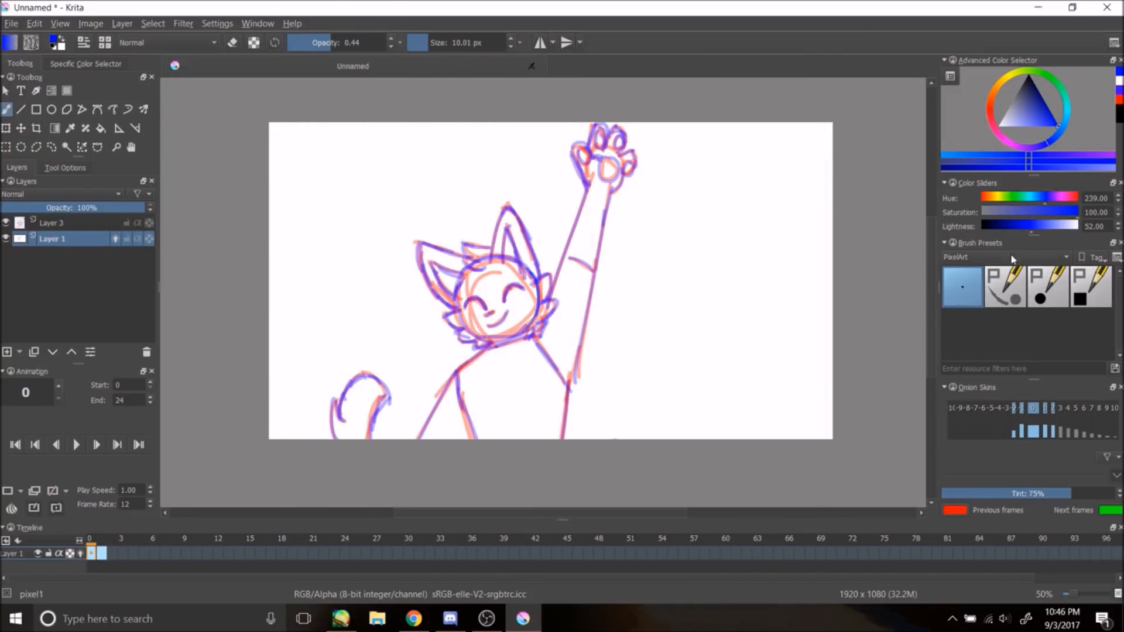
click(999, 125)
click(383, 43)
click(504, 43)
drag(497, 349, 585, 222)
click(53, 223)
click(452, 42)
click(340, 43)
drag(437, 48, 421, 48)
Step: Insert blank frames 1 to 5 on Layer 3, turn on its onion skin and go to frame 1
right_click(92, 553)
click(117, 562)
right_click(102, 555)
click(117, 563)
click(116, 223)
right_click(113, 554)
click(130, 562)
right_click(123, 554)
click(140, 563)
right_click(134, 553)
click(150, 563)
click(102, 554)
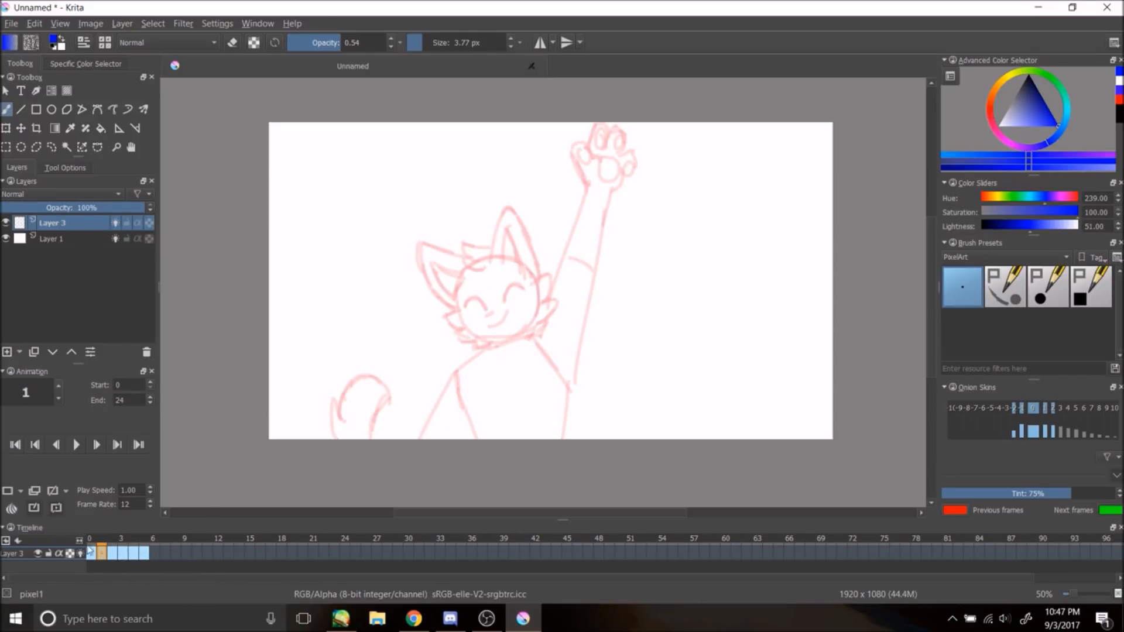
Step: Set the brush size to 10.01 px after undoing a test stroke, and open the tool options
key(ctrl+z)
click(426, 45)
drag(492, 262, 502, 202)
key(ctrl+z)
drag(449, 46, 428, 45)
click(65, 167)
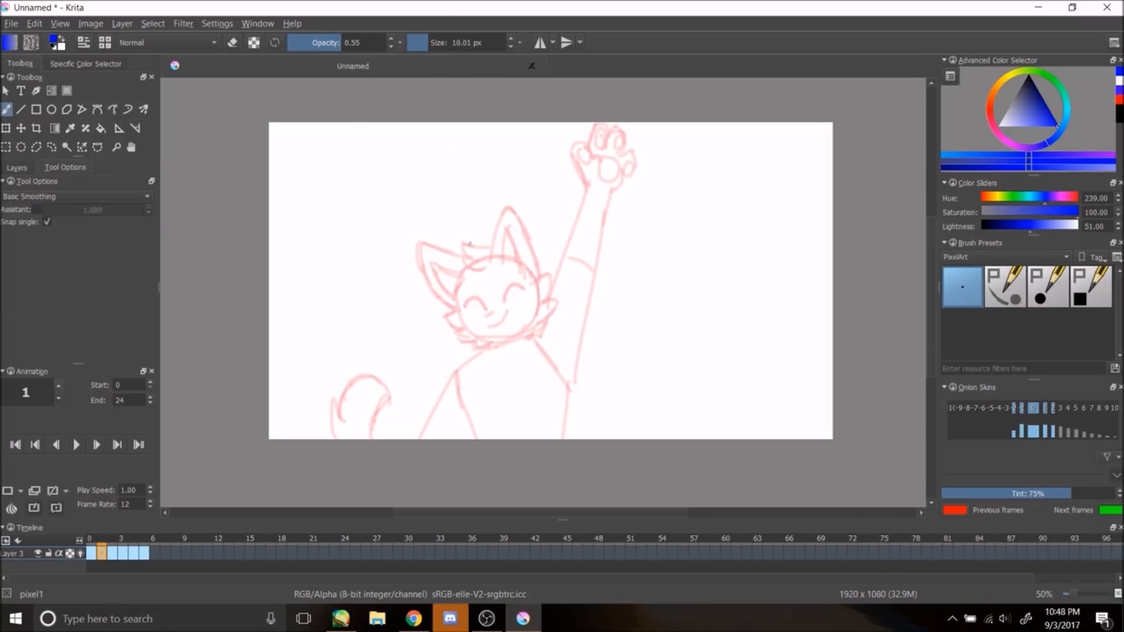
Step: On frame 1, draw a blue head circle with closed-eye smile and two body lines, undoing two extra strokes
drag(470, 275, 515, 323)
drag(507, 303, 525, 286)
drag(465, 305, 484, 311)
click(477, 306)
mouse_move(456, 373)
mouse_down()
mouse_move(417, 439)
mouse_move(472, 439)
mouse_up()
drag(574, 386, 564, 439)
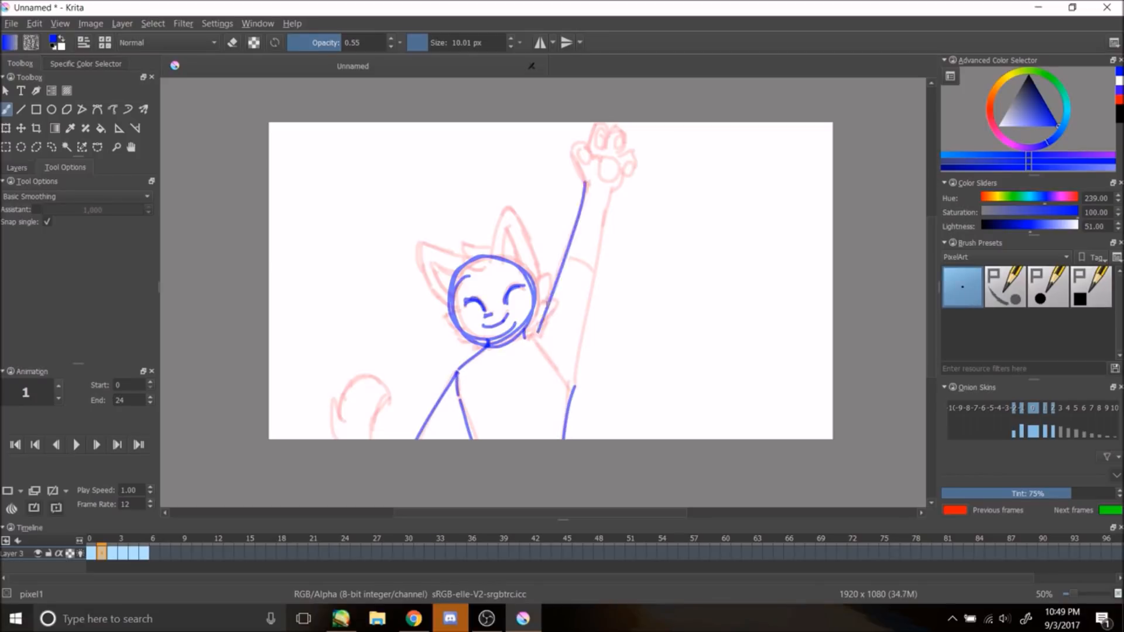
drag(531, 333, 610, 322)
drag(304, 226, 387, 208)
key(ctrl+z)
key(ctrl+z)
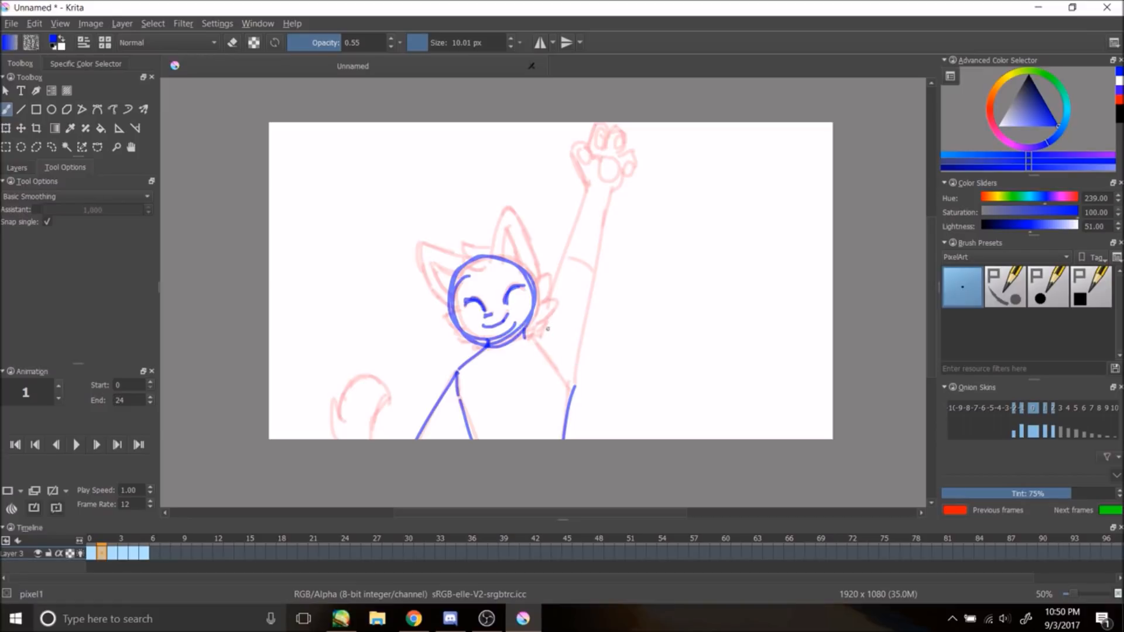
Step: Redraw the shoulder, body and raised-arm lines in blue on frame 1, undoing the head circle and numerous trial strokes
drag(527, 337, 670, 246)
key(ctrl+z)
drag(531, 334, 674, 250)
mouse_move(572, 388)
mouse_down()
mouse_move(636, 311)
mouse_move(668, 298)
mouse_up()
key(ctrl+z)
key(ctrl+z)
key(ctrl+z)
key(ctrl+z)
key(ctrl+z)
key(ctrl+z)
key(ctrl+z)
key(ctrl+z)
key(ctrl+z)
key(ctrl+z)
key(ctrl+z)
key(ctrl+z)
key(ctrl+z)
mouse_move(545, 184)
mouse_down()
mouse_move(569, 330)
mouse_move(573, 296)
mouse_up()
key(ctrl+z)
key(ctrl+z)
key(ctrl+z)
key(ctrl+z)
mouse_move(459, 371)
mouse_down()
mouse_move(529, 337)
mouse_move(561, 375)
mouse_up()
key(ctrl+z)
drag(569, 384, 568, 398)
drag(455, 371, 480, 438)
mouse_move(568, 395)
mouse_down()
mouse_move(555, 438)
mouse_move(589, 272)
mouse_up()
drag(588, 265, 574, 201)
key(ctrl+z)
key(ctrl+z)
mouse_move(569, 400)
mouse_down()
mouse_move(591, 273)
mouse_move(546, 184)
mouse_up()
mouse_move(524, 204)
mouse_down()
mouse_move(549, 265)
mouse_move(548, 305)
mouse_move(522, 198)
mouse_up()
Step: Finish the frame's lineart with the raised arm, paw, ears, body and tail, undoing trial strokes, and go to frame 3
key(ctrl+z)
key(ctrl+z)
key(ctrl+z)
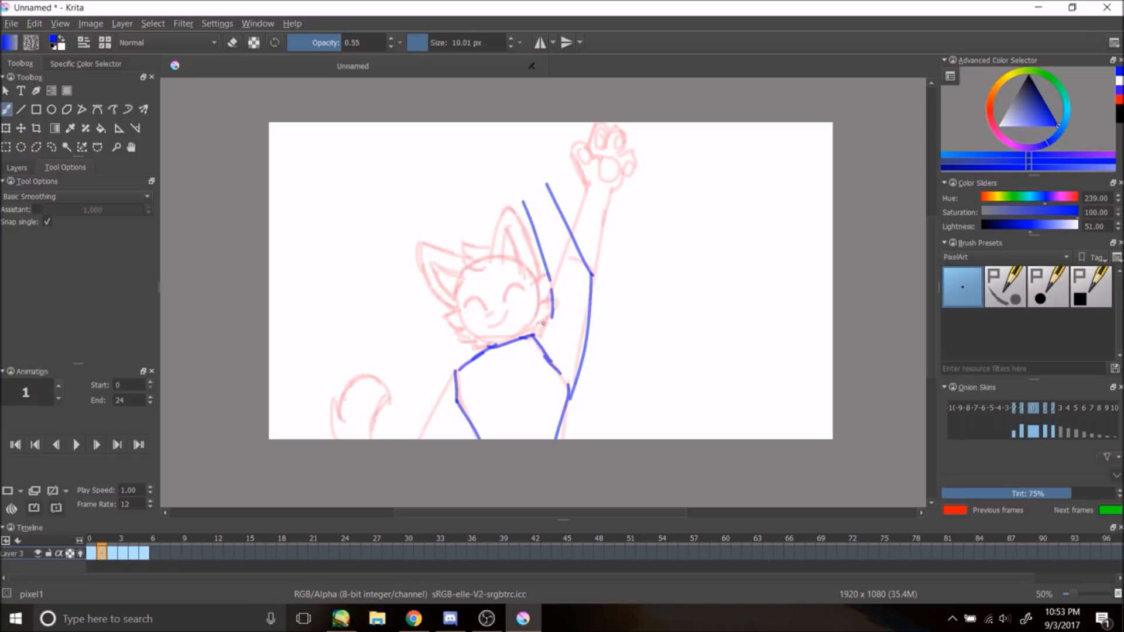
drag(534, 337, 552, 284)
key(ctrl+z)
key(ctrl+z)
key(ctrl+z)
key(ctrl+z)
drag(566, 389, 583, 300)
mouse_move(569, 391)
mouse_down()
mouse_move(592, 292)
mouse_move(582, 273)
mouse_up()
key(ctrl+z)
key(ctrl+z)
drag(535, 333, 566, 170)
key(ctrl+z)
key(ctrl+z)
key(ctrl+z)
key(ctrl+z)
drag(573, 383, 577, 234)
key(ctrl+z)
drag(544, 197, 583, 267)
key(ctrl+z)
key(ctrl+z)
drag(534, 158, 583, 270)
mouse_move(526, 166)
mouse_down()
mouse_move(502, 153)
mouse_move(537, 279)
mouse_up()
key(ctrl+z)
key(ctrl+z)
key(ctrl+z)
drag(531, 146, 540, 176)
drag(569, 239, 595, 273)
key(ctrl+z)
key(ctrl+z)
key(ctrl+z)
drag(534, 327, 550, 247)
drag(534, 166, 578, 229)
drag(547, 249, 496, 149)
drag(496, 148, 540, 153)
Step: Draw the next pose's lineart: the arm raised overhead with a curled paw, head, ears, body and tail
key(ctrl+z)
mouse_move(525, 154)
mouse_down()
mouse_move(527, 168)
mouse_move(515, 141)
mouse_move(508, 181)
mouse_up()
key(ctrl+z)
key(ctrl+z)
key(ctrl+z)
key(ctrl+z)
key(ctrl+z)
key(ctrl+z)
key(ctrl+z)
key(ctrl+z)
mouse_move(528, 132)
mouse_down()
mouse_move(530, 152)
mouse_move(505, 167)
mouse_up()
drag(493, 200, 538, 271)
key(ctrl+z)
drag(497, 205, 490, 259)
drag(409, 247, 470, 257)
drag(407, 249, 483, 348)
key(ctrl+z)
mouse_move(501, 300)
mouse_down()
mouse_move(519, 288)
mouse_move(484, 309)
mouse_up()
drag(487, 328, 514, 312)
drag(455, 373, 418, 439)
drag(340, 419, 367, 438)
drag(481, 339, 533, 327)
click(123, 553)
mouse_move(512, 163)
mouse_down()
mouse_move(579, 237)
mouse_move(572, 336)
mouse_up()
drag(577, 326, 570, 375)
mouse_move(472, 182)
mouse_down()
mouse_move(495, 154)
mouse_move(542, 243)
mouse_up()
key(ctrl+z)
key(ctrl+z)
drag(542, 245, 534, 298)
key(ctrl+z)
key(ctrl+z)
drag(502, 174, 538, 242)
key(ctrl+z)
mouse_move(542, 247)
mouse_down()
mouse_move(549, 263)
mouse_move(529, 323)
mouse_up()
key(ctrl+z)
key(ctrl+z)
key(ctrl+z)
key(ctrl+z)
key(ctrl+z)
drag(580, 232, 570, 344)
drag(545, 249, 529, 340)
drag(525, 209, 545, 242)
key(ctrl+z)
drag(507, 192, 548, 256)
key(ctrl+z)
drag(482, 154, 505, 189)
drag(479, 152, 494, 169)
drag(546, 250, 519, 349)
drag(482, 150, 500, 136)
drag(501, 135, 528, 155)
drag(499, 157, 514, 167)
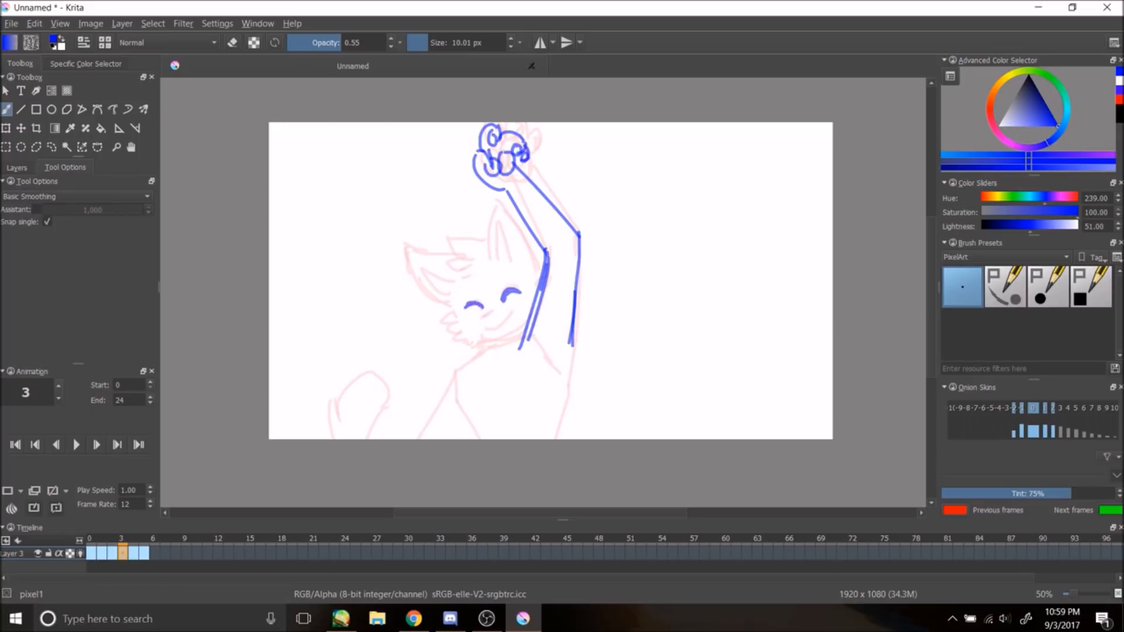
drag(484, 203, 538, 271)
drag(488, 256, 520, 243)
mouse_move(493, 221)
mouse_down()
mouse_move(514, 255)
mouse_move(388, 252)
mouse_up()
drag(446, 252, 465, 268)
key(ctrl+z)
mouse_move(395, 255)
mouse_down()
mouse_move(453, 304)
mouse_move(461, 336)
mouse_up()
mouse_move(481, 343)
mouse_down()
mouse_move(525, 331)
mouse_move(457, 371)
mouse_move(480, 439)
mouse_up()
drag(532, 331, 564, 379)
drag(569, 381, 554, 439)
drag(455, 373, 422, 439)
mouse_move(332, 439)
mouse_down()
mouse_move(334, 404)
mouse_move(341, 420)
mouse_up()
drag(341, 419, 393, 403)
drag(394, 404, 380, 439)
Step: Step back and forth through frames 1 to 4 to compare the drawn poses, ending on frame 3
click(134, 553)
click(123, 553)
click(113, 553)
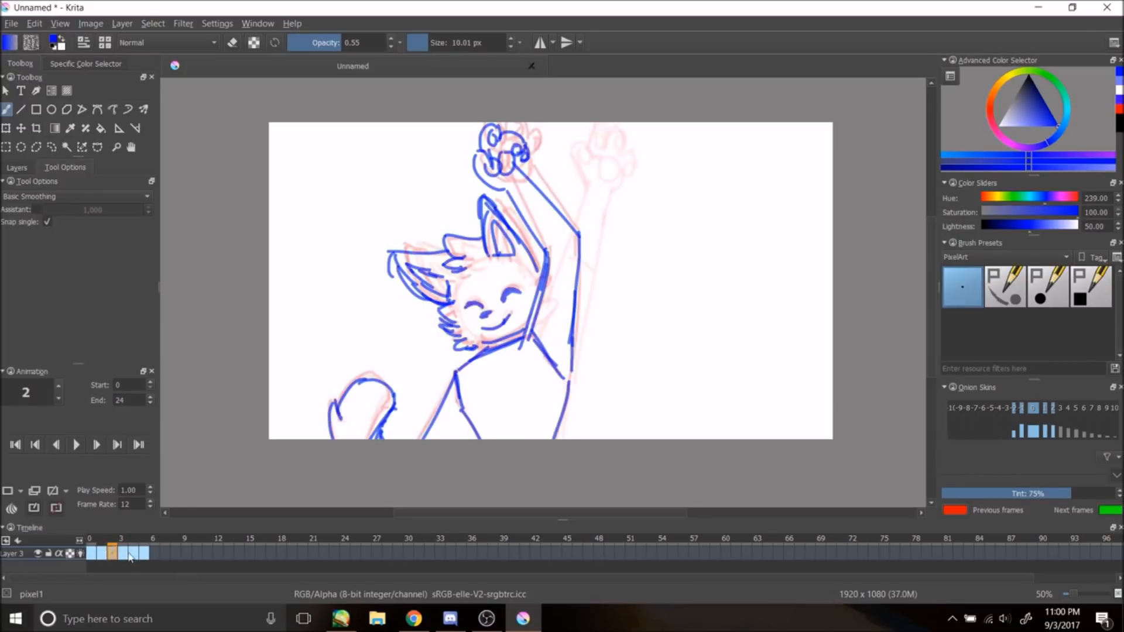
click(134, 553)
click(103, 553)
click(123, 553)
Step: On frame 3, draw the cat with its arm raised to the upper right, paw, ears, body and tail, then play the animation
drag(570, 383, 559, 439)
drag(554, 234, 530, 329)
drag(588, 250, 571, 384)
drag(594, 151, 621, 150)
drag(621, 136, 652, 142)
drag(652, 144, 631, 173)
mouse_move(627, 172)
mouse_down()
mouse_move(608, 183)
mouse_move(591, 239)
mouse_up()
drag(600, 205, 589, 256)
drag(636, 148, 639, 173)
drag(610, 155, 608, 151)
drag(503, 203, 544, 271)
mouse_move(496, 201)
mouse_down()
mouse_move(490, 248)
mouse_move(508, 231)
mouse_up()
mouse_move(405, 229)
mouse_down()
mouse_move(468, 255)
mouse_move(401, 266)
mouse_up()
mouse_move(445, 258)
mouse_down()
mouse_move(468, 270)
mouse_move(453, 337)
mouse_up()
mouse_move(457, 344)
mouse_down()
mouse_move(485, 350)
mouse_move(455, 369)
mouse_up()
drag(530, 335, 563, 380)
mouse_move(455, 371)
mouse_down()
mouse_move(423, 439)
mouse_move(477, 438)
mouse_up()
drag(381, 439, 335, 398)
drag(335, 398, 330, 439)
drag(416, 250, 443, 269)
drag(418, 254, 442, 288)
drag(442, 288, 452, 271)
drag(493, 212, 506, 194)
drag(505, 195, 517, 229)
click(74, 446)
click(75, 446)
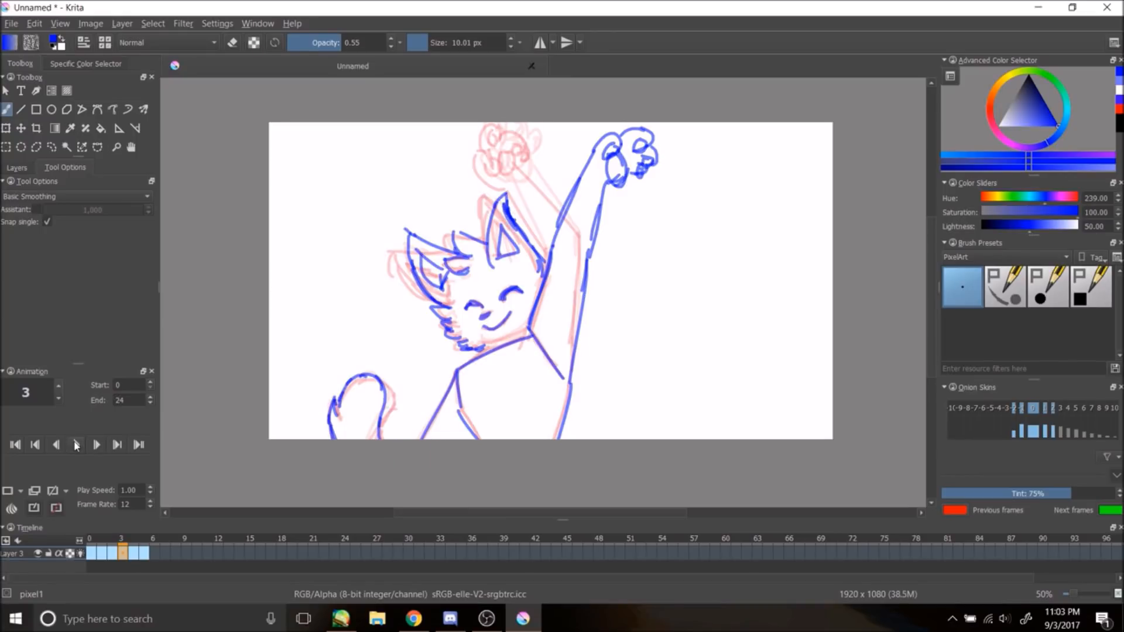
Step: Set the brush opacity to 0.53 and erase the lower part of the raised arm's inner line
drag(351, 43, 385, 43)
drag(550, 251, 530, 326)
key(e)
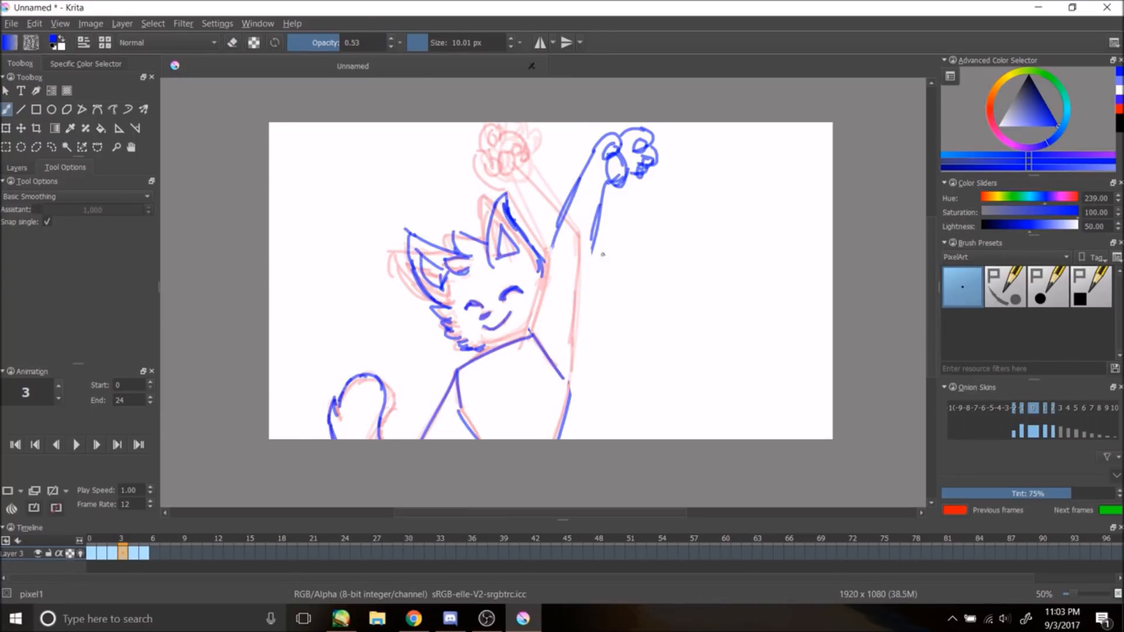
Step: Erase the raised arm's lineart on frame 3, then switch back to the brush at 0.55 opacity
key(ctrl+z)
drag(594, 246, 588, 284)
drag(592, 262, 570, 387)
drag(551, 243, 533, 335)
key(ctrl+z)
click(236, 43)
drag(351, 43, 386, 43)
click(455, 42)
mouse_move(603, 141)
mouse_down()
mouse_move(612, 168)
mouse_move(592, 374)
mouse_up()
click(341, 43)
click(233, 43)
click(432, 46)
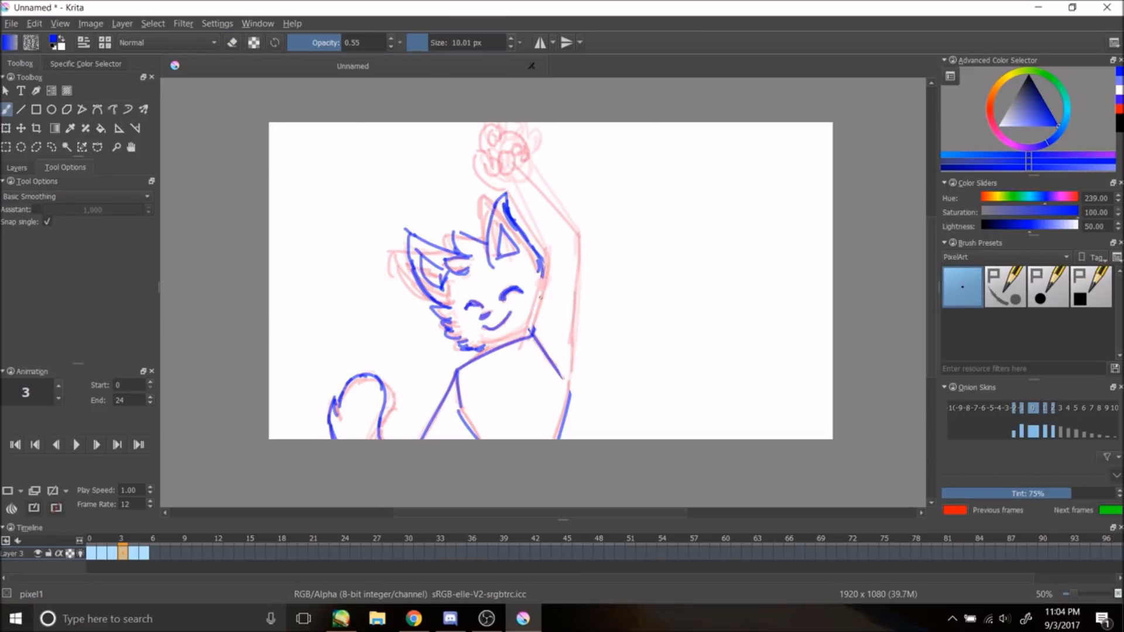
Step: Redraw frame 3's arm reaching straight up toward the paw, then play the animation
drag(531, 338, 588, 269)
drag(570, 392, 632, 279)
drag(563, 212, 595, 281)
drag(591, 165, 628, 264)
key(ctrl+z)
drag(588, 189, 630, 286)
key(ctrl+z)
mouse_move(548, 180)
mouse_down()
mouse_move(561, 213)
mouse_move(535, 168)
mouse_up()
key(ctrl+z)
key(ctrl+z)
drag(556, 186, 557, 188)
key(ctrl+z)
mouse_move(541, 167)
mouse_down()
mouse_move(556, 142)
mouse_move(596, 175)
mouse_move(589, 185)
mouse_up()
click(76, 445)
click(77, 444)
Step: On frame 4, draw the cat's ears, closed eyes and cheek lines
click(134, 553)
mouse_move(490, 263)
mouse_down()
mouse_move(515, 195)
mouse_move(542, 272)
mouse_up()
drag(556, 270, 529, 331)
drag(506, 299, 529, 295)
drag(466, 309, 481, 309)
drag(499, 258, 522, 258)
drag(501, 266, 526, 270)
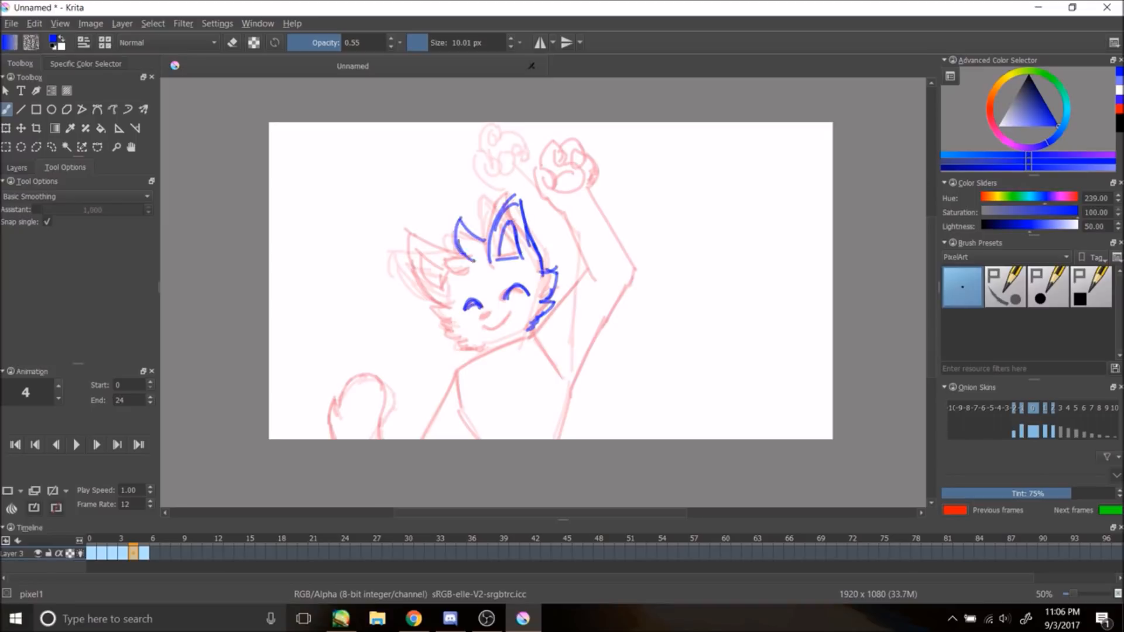
Step: Draw frame 4's cheek fur, shoulders, body and tail lines
drag(434, 211, 422, 307)
mouse_move(446, 234)
mouse_down()
mouse_move(436, 292)
mouse_move(472, 351)
mouse_move(510, 316)
mouse_up()
drag(530, 331, 646, 288)
drag(569, 387, 649, 344)
drag(644, 298, 673, 234)
key(ctrl+z)
key(ctrl+z)
key(ctrl+z)
key(ctrl+z)
drag(562, 389, 644, 339)
drag(460, 367, 475, 438)
drag(571, 383, 558, 439)
drag(525, 337, 459, 365)
drag(333, 439, 403, 388)
drag(480, 346, 468, 361)
Step: Draw frame 4's arm raised upward with a clenched paw
drag(607, 208, 628, 307)
key(ctrl+z)
drag(639, 215, 675, 302)
key(ctrl+z)
key(ctrl+z)
key(ctrl+z)
drag(612, 232, 619, 319)
drag(621, 349, 667, 322)
drag(637, 222, 670, 334)
mouse_move(635, 175)
mouse_down()
mouse_move(654, 205)
mouse_move(611, 232)
mouse_up()
key(ctrl+z)
key(ctrl+z)
key(ctrl+z)
key(ctrl+z)
mouse_move(604, 189)
mouse_down()
mouse_move(632, 188)
mouse_move(650, 222)
mouse_up()
drag(616, 204, 635, 225)
drag(643, 200, 647, 212)
Step: On frame 5, draw the arm stretched out to the right with an open paw
click(144, 553)
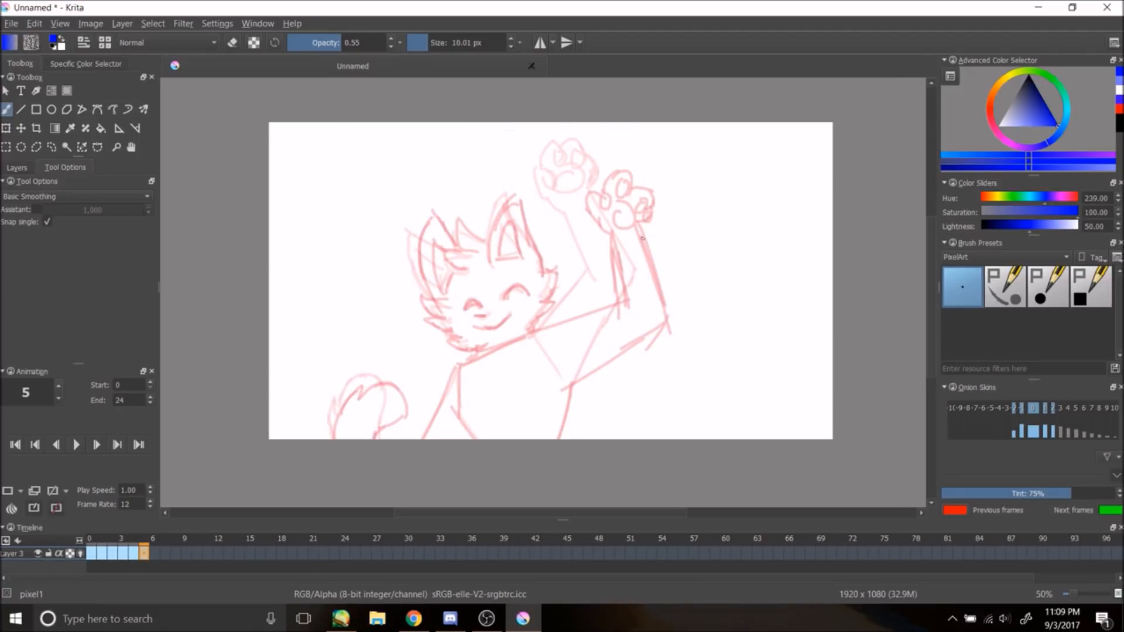
mouse_move(533, 333)
mouse_down()
mouse_move(683, 322)
mouse_move(634, 327)
mouse_up()
key(ctrl+z)
drag(628, 332, 715, 287)
drag(716, 286, 742, 273)
mouse_move(571, 395)
mouse_down()
mouse_move(625, 380)
mouse_move(734, 312)
mouse_up()
mouse_move(716, 286)
mouse_down()
mouse_move(738, 268)
mouse_move(765, 271)
mouse_up()
key(ctrl+z)
mouse_move(750, 281)
mouse_down()
mouse_move(782, 272)
mouse_move(761, 262)
mouse_up()
drag(755, 287, 773, 299)
Step: Draw frame 5's eyes, ears, head fur, body and tail, erasing stray marks under the mouth
drag(503, 298, 524, 294)
drag(459, 305, 477, 303)
mouse_move(488, 258)
mouse_down()
mouse_move(518, 193)
mouse_move(546, 267)
mouse_move(537, 282)
mouse_up()
drag(556, 300, 530, 334)
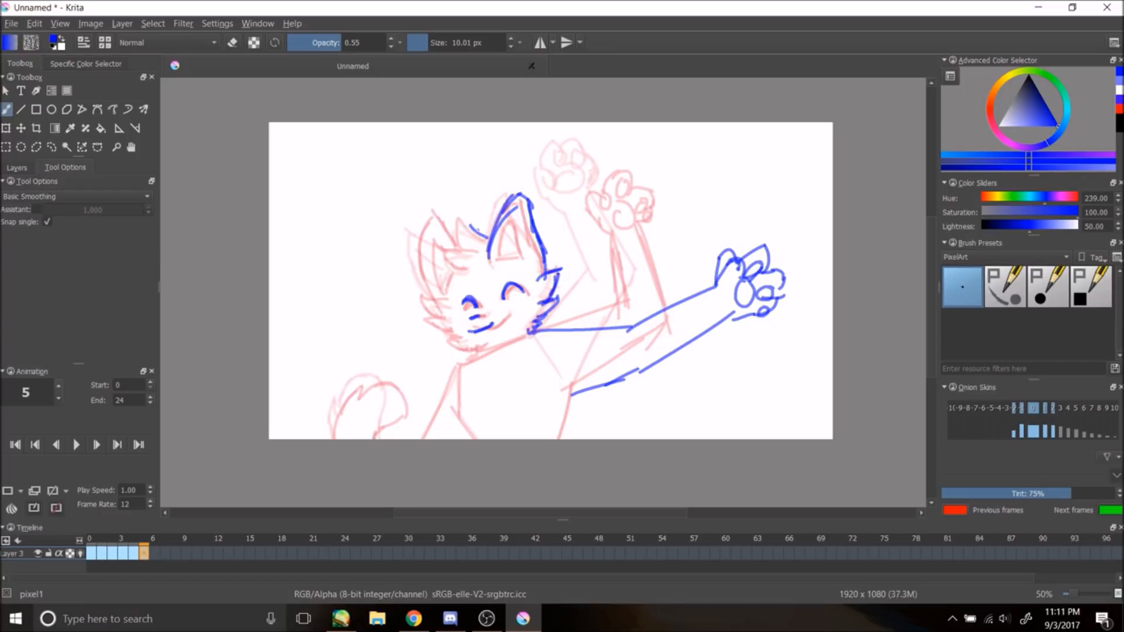
drag(487, 238, 464, 220)
drag(450, 204, 433, 296)
drag(446, 228, 450, 279)
mouse_move(420, 295)
mouse_down()
mouse_move(477, 350)
mouse_move(422, 439)
mouse_up()
mouse_move(336, 439)
mouse_down()
mouse_move(379, 391)
mouse_move(383, 438)
mouse_up()
drag(571, 395, 557, 439)
drag(530, 333, 566, 384)
drag(539, 332, 571, 385)
drag(501, 257, 515, 215)
drag(515, 216, 520, 261)
key(e)
drag(493, 325, 470, 333)
mouse_move(480, 317)
mouse_down()
mouse_move(469, 320)
mouse_move(511, 317)
mouse_up()
Step: Play the animation and step forward a frame to review the motion
click(77, 446)
click(78, 449)
key(Right)
click(76, 446)
click(77, 446)
Step: Select the head on frame 1, rotate it with the Transform tool, and return to the brush
click(52, 146)
drag(386, 216, 471, 360)
drag(402, 186, 530, 331)
click(5, 128)
drag(585, 304, 579, 252)
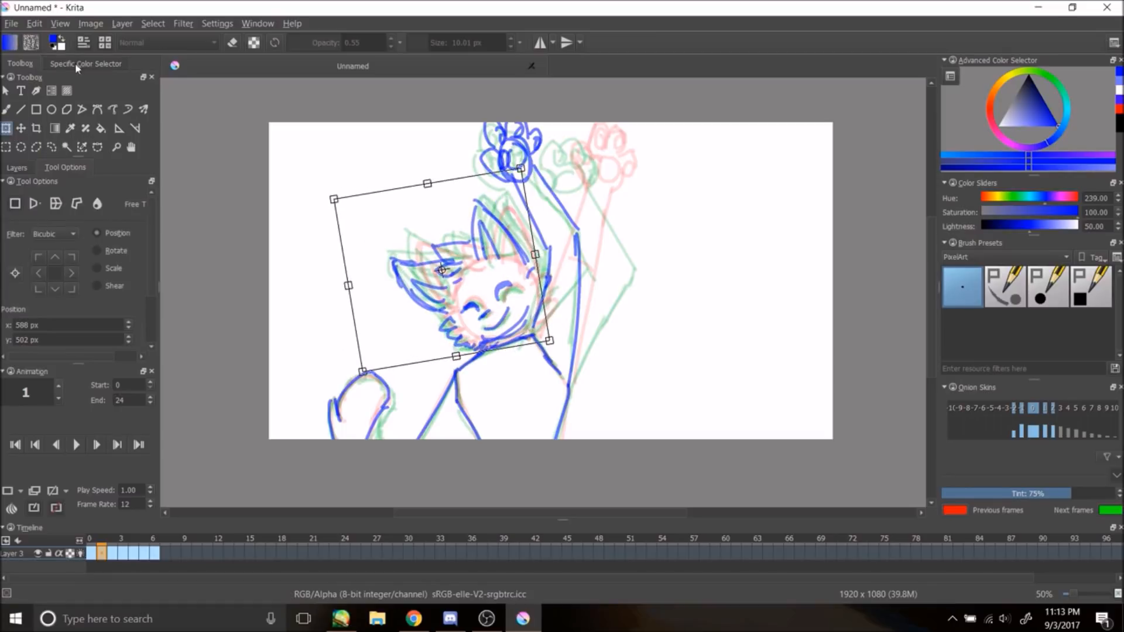
click(120, 347)
key(b)
Step: On frame 2, erase and redraw the ear and head outline lines, then play the animation
click(77, 446)
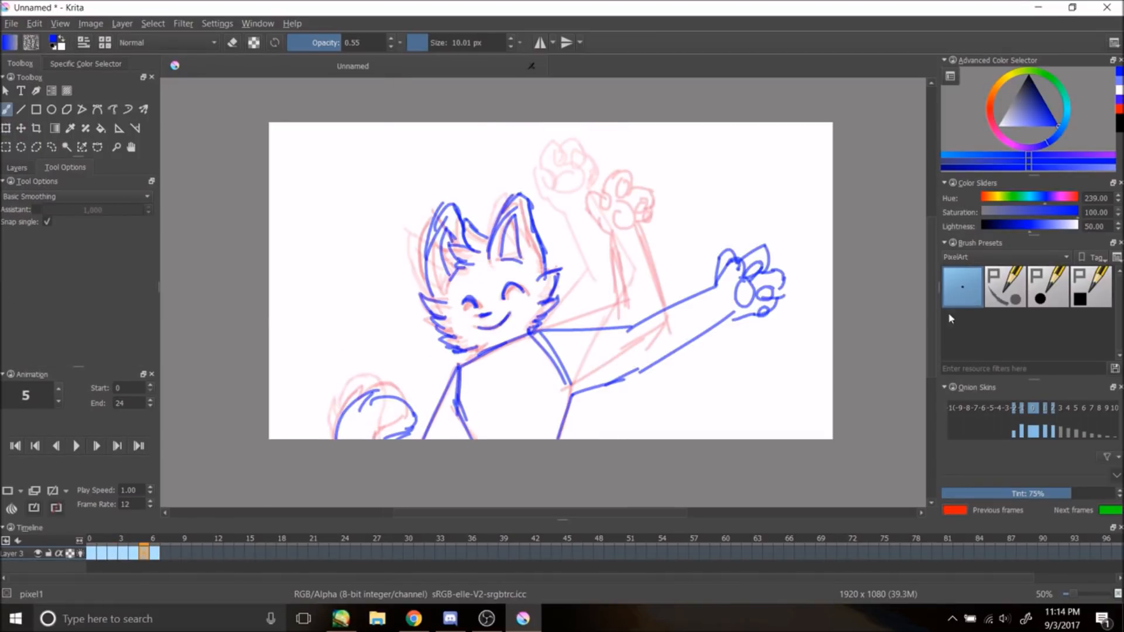
key(e)
mouse_move(515, 199)
mouse_down()
mouse_move(453, 273)
mouse_move(456, 205)
mouse_move(544, 273)
mouse_up()
key(e)
click(341, 43)
click(427, 43)
key(ctrl+z)
drag(487, 237, 544, 275)
drag(505, 209, 495, 263)
drag(417, 261, 456, 237)
drag(434, 223, 442, 296)
click(76, 446)
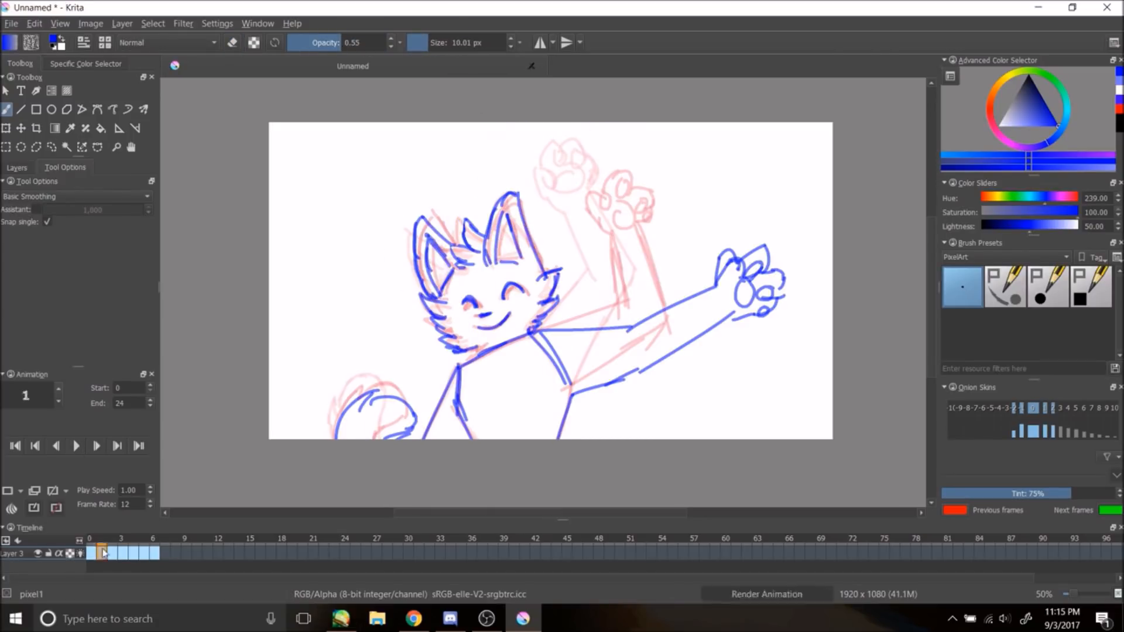
Step: On frame 3, erase and redraw the ears and left head fur, then play the animation
click(122, 553)
key(e)
click(384, 43)
drag(408, 232, 425, 287)
drag(504, 197, 541, 266)
key(e)
mouse_move(502, 227)
mouse_down()
mouse_move(516, 256)
mouse_move(391, 251)
mouse_up()
click(332, 43)
drag(390, 253, 450, 303)
drag(403, 262, 448, 295)
drag(474, 189, 547, 268)
drag(486, 217, 503, 253)
click(76, 451)
Step: Play the animation and step between frames, returning to frame 4
click(134, 539)
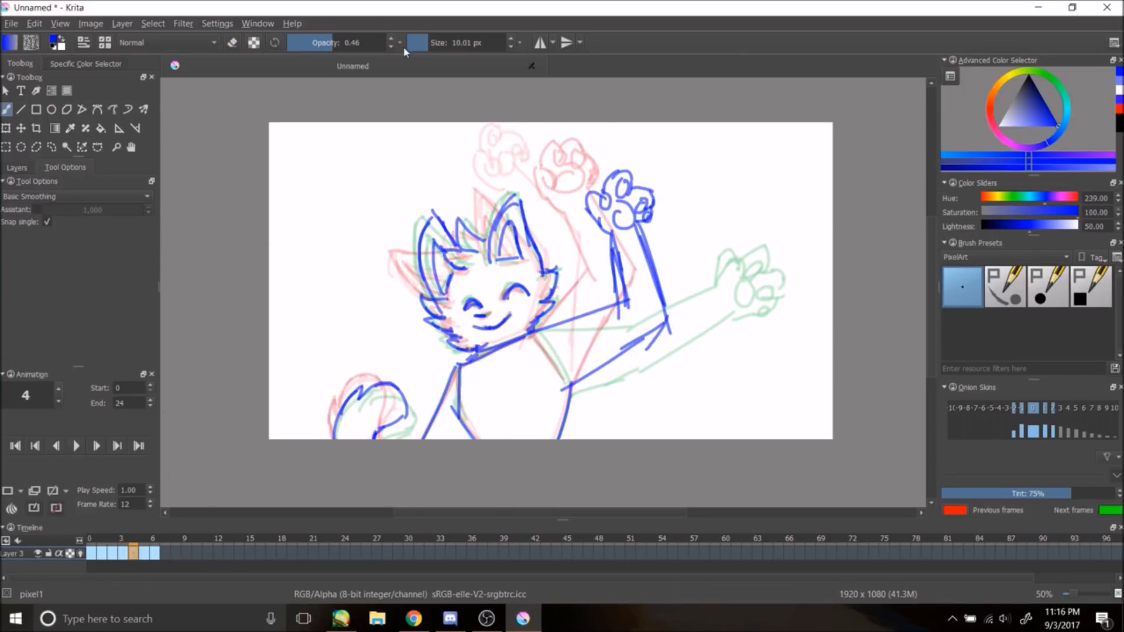
key(e)
key(e)
mouse_move(479, 202)
mouse_down()
mouse_move(489, 266)
mouse_move(545, 283)
mouse_move(515, 258)
mouse_move(386, 244)
mouse_move(425, 296)
mouse_up()
key(ctrl+z)
click(75, 448)
click(76, 448)
click(75, 448)
click(76, 450)
key(Right)
key(Left)
Step: On frame 4, erase the ears at 1.00 opacity, then redraw ears and head fur at 0.44 opacity
click(234, 42)
drag(351, 42, 385, 43)
drag(391, 244, 435, 288)
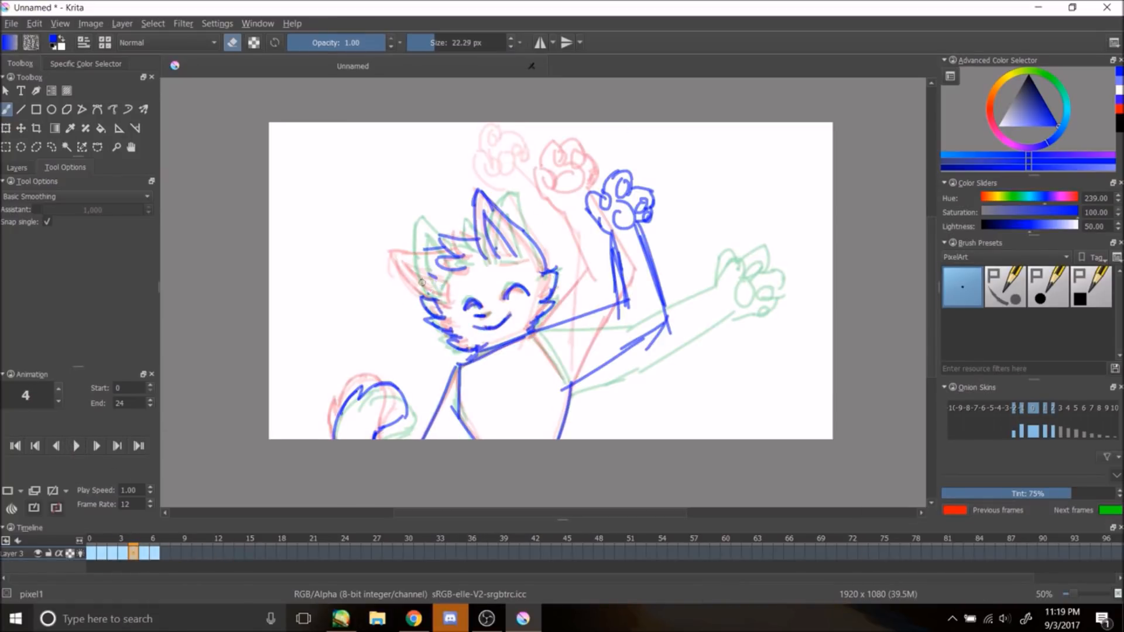
drag(478, 196, 543, 260)
click(233, 43)
click(331, 44)
click(432, 45)
drag(490, 188, 488, 264)
drag(490, 187, 544, 268)
drag(490, 209, 497, 264)
drag(493, 210, 523, 261)
mouse_move(391, 237)
mouse_down()
mouse_move(447, 248)
mouse_move(440, 299)
mouse_up()
drag(400, 252, 446, 280)
click(76, 446)
click(76, 446)
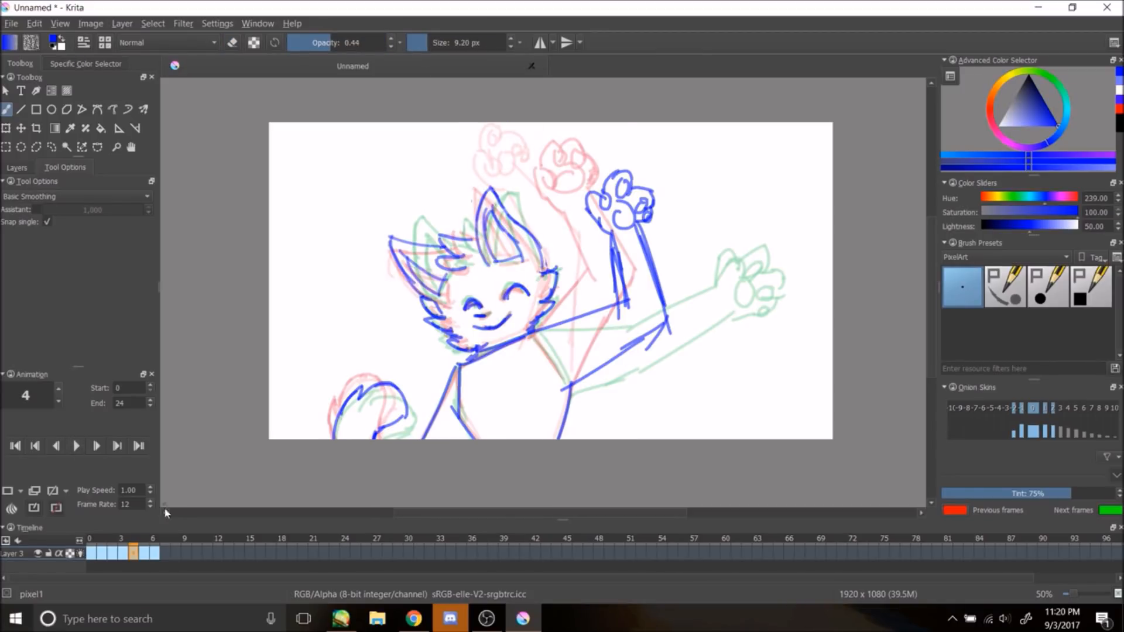
Step: On frame 6, draw the ears, head outline, body and tail lines in blue over the sketch
click(143, 553)
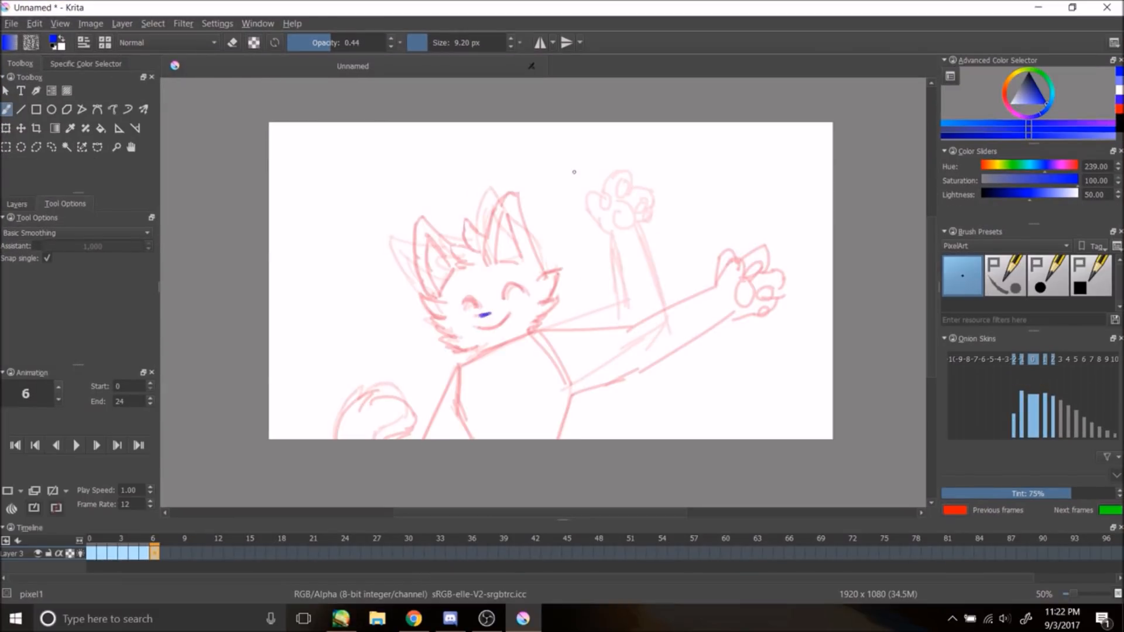
drag(503, 297, 526, 294)
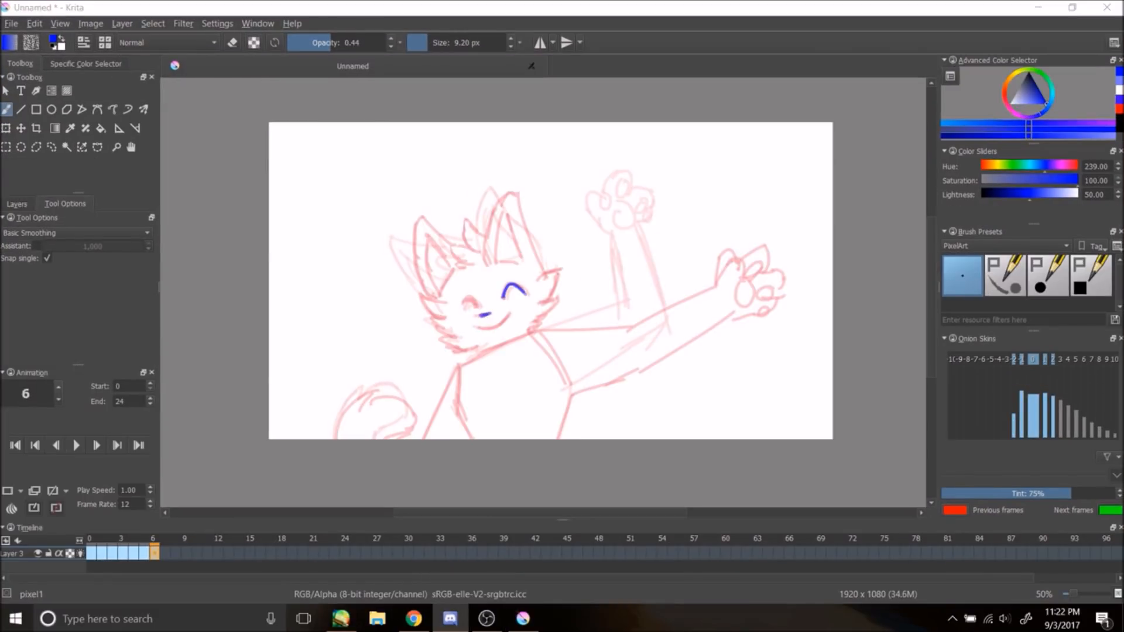
key(ctrl+z)
mouse_move(486, 261)
mouse_down()
mouse_move(508, 195)
mouse_move(528, 220)
mouse_up()
key(ctrl+z)
drag(526, 215, 542, 265)
mouse_move(499, 260)
mouse_down()
mouse_move(515, 216)
mouse_move(518, 257)
mouse_up()
mouse_move(487, 236)
mouse_down()
mouse_move(462, 218)
mouse_move(481, 251)
mouse_up()
drag(478, 250, 450, 245)
drag(450, 246, 462, 269)
drag(425, 298, 410, 218)
key(ctrl+z)
ctrl+click(429, 293)
ctrl+click(460, 260)
mouse_move(431, 296)
mouse_down()
mouse_move(443, 203)
mouse_move(455, 237)
mouse_up()
mouse_move(450, 234)
mouse_down()
mouse_move(422, 316)
mouse_move(463, 354)
mouse_up()
mouse_move(560, 259)
mouse_down()
mouse_move(533, 328)
mouse_move(457, 358)
mouse_up()
drag(462, 359, 416, 439)
drag(458, 368, 471, 439)
drag(458, 360, 417, 440)
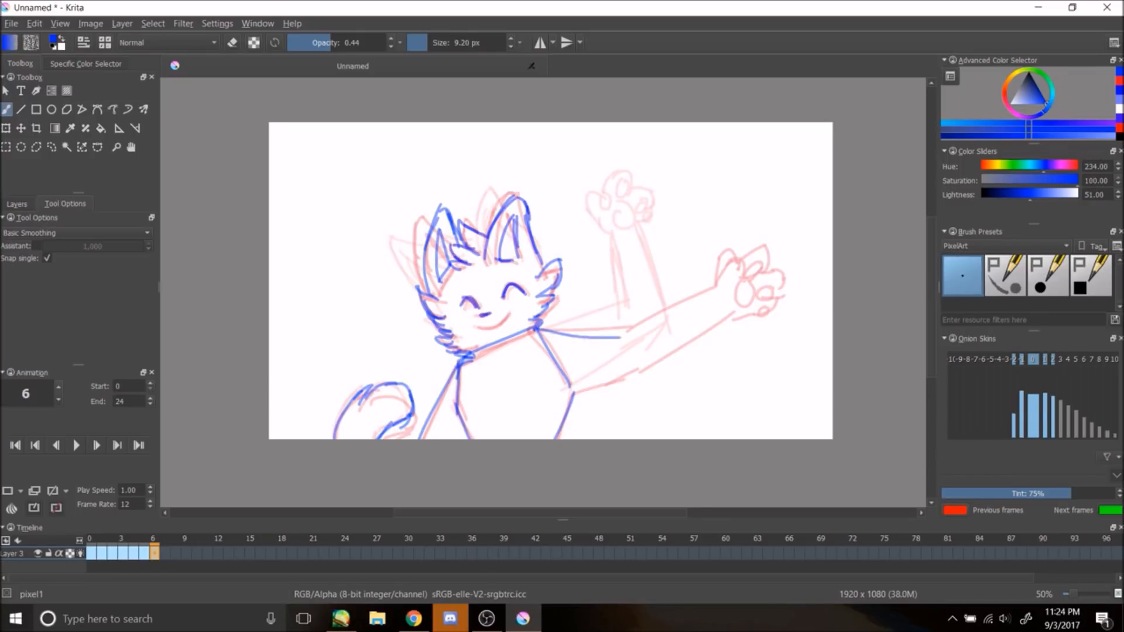
Step: Draw the outstretched arm on frame 6, then play and stop the animation
drag(634, 340, 738, 308)
key(ctrl+z)
mouse_move(649, 381)
mouse_down()
mouse_move(715, 339)
mouse_move(786, 337)
mouse_move(742, 349)
mouse_up()
key(ctrl+z)
key(ctrl+z)
drag(752, 316, 752, 316)
click(75, 446)
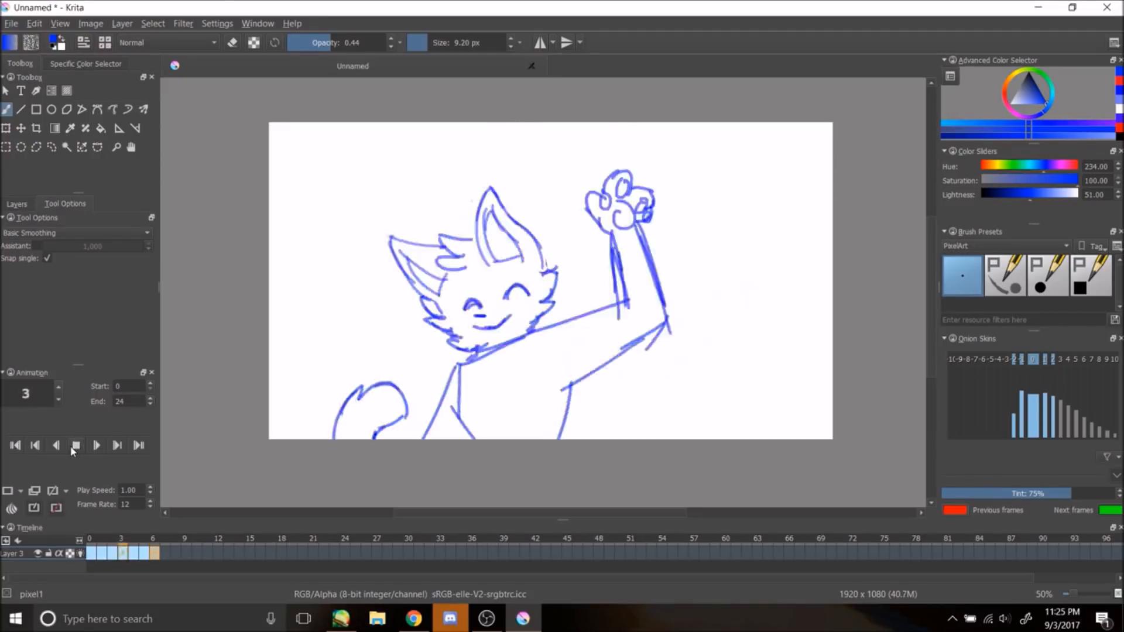
click(75, 446)
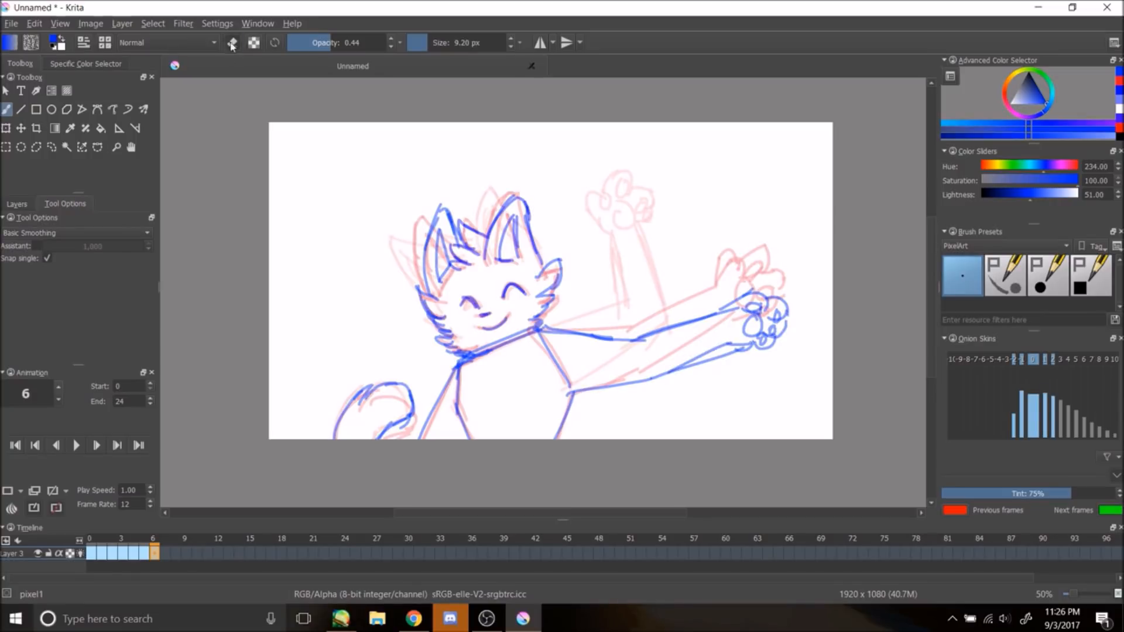
Step: Play and stop the animation, then return to frame 6
key(e)
click(75, 446)
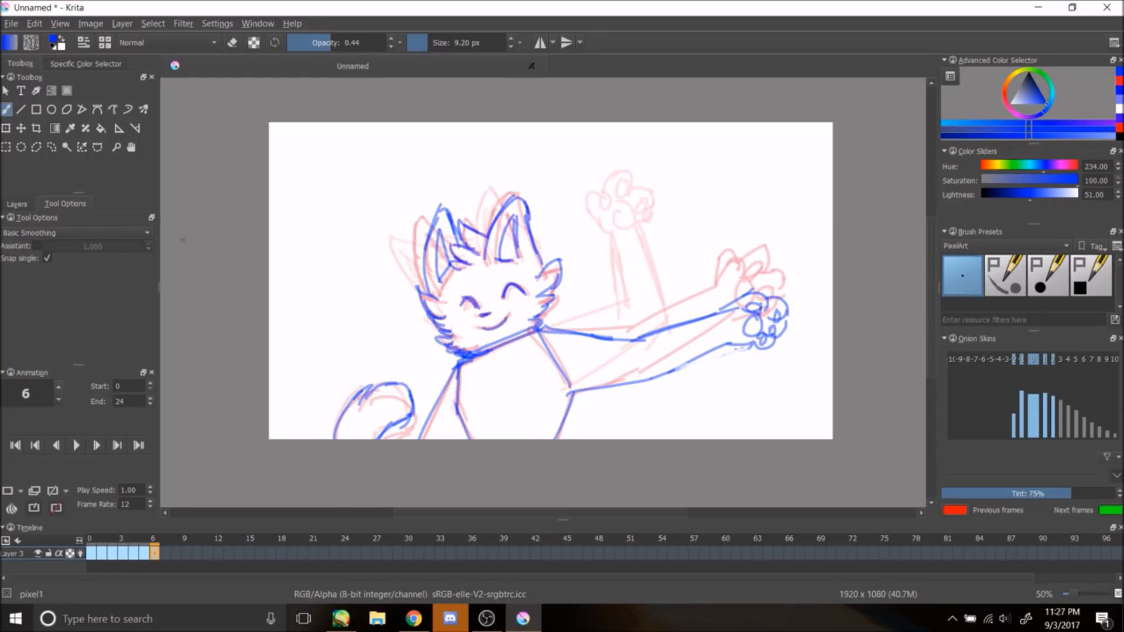
click(75, 446)
click(8, 491)
click(144, 552)
Step: On frame 7, draw the outstretched arm lines, redoing strokes until they fit the sketch
click(165, 553)
drag(540, 329, 633, 340)
drag(541, 329, 632, 333)
key(ctrl+z)
mouse_move(574, 391)
mouse_down()
mouse_move(674, 373)
mouse_move(651, 377)
mouse_up()
drag(632, 340, 727, 310)
key(ctrl+z)
drag(574, 392, 675, 362)
key(ctrl+z)
key(ctrl+z)
drag(532, 326, 644, 335)
key(ctrl+z)
key(ctrl+z)
drag(537, 326, 626, 333)
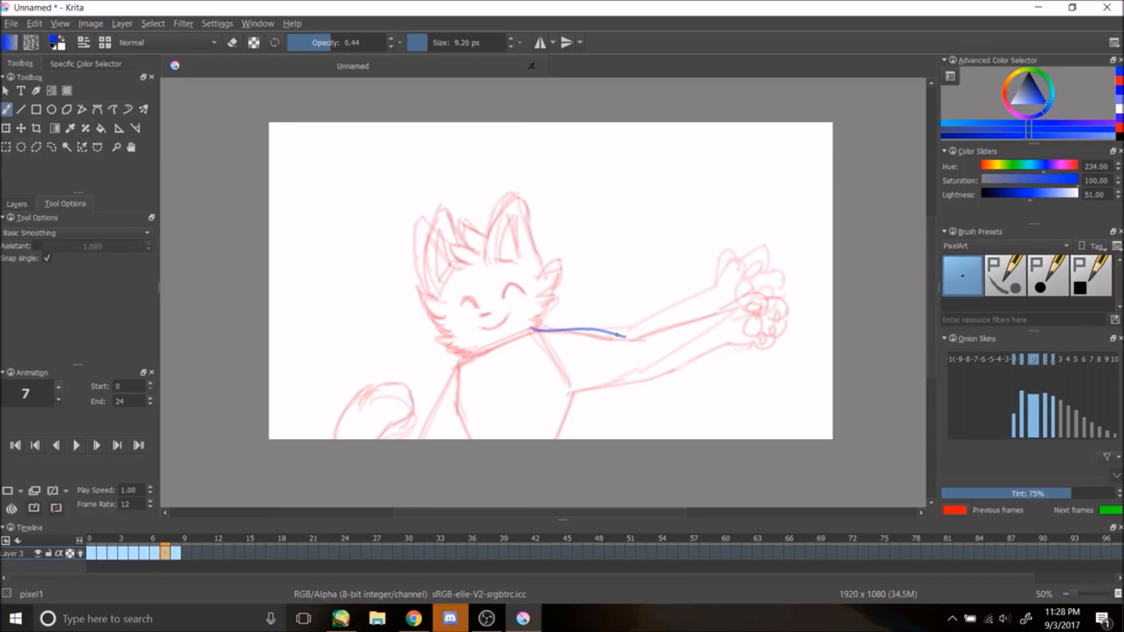
drag(539, 331, 717, 301)
drag(573, 396, 701, 343)
drag(635, 381, 727, 332)
mouse_move(713, 301)
mouse_down()
mouse_move(780, 331)
mouse_move(743, 306)
mouse_up()
key(ctrl+z)
key(ctrl+z)
key(ctrl+z)
key(ctrl+z)
Step: Pick a slightly purple blue and draw frame 7's body, face, ears, head fur and tail
mouse_move(458, 365)
mouse_down()
mouse_move(420, 439)
mouse_move(468, 439)
mouse_up()
drag(540, 332, 579, 393)
drag(574, 396, 555, 439)
click(1034, 116)
drag(460, 303, 478, 307)
drag(480, 317, 494, 314)
mouse_move(485, 256)
mouse_down()
mouse_move(538, 268)
mouse_move(525, 257)
mouse_up()
drag(451, 230, 489, 248)
drag(419, 295, 468, 246)
mouse_move(408, 290)
mouse_down()
mouse_move(440, 302)
mouse_move(465, 361)
mouse_up()
mouse_move(334, 439)
mouse_down()
mouse_move(387, 387)
mouse_move(406, 405)
mouse_up()
drag(406, 410, 379, 439)
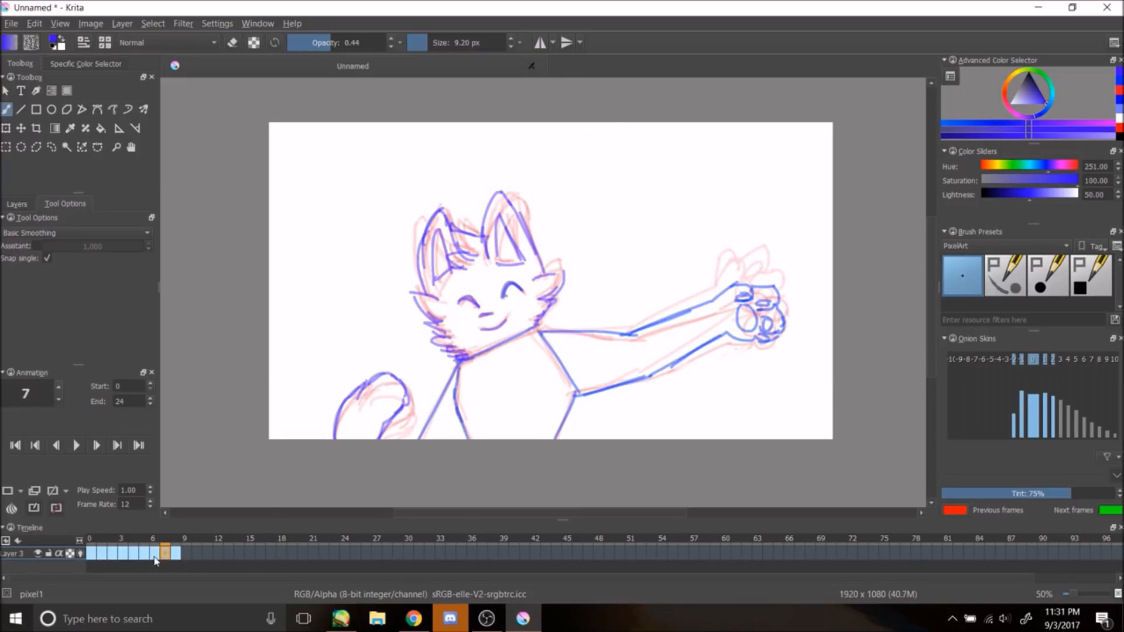
Step: Rearrange frames on the timeline, placing one at frame 14, and play the animation
drag(156, 590, 229, 553)
drag(92, 554, 208, 555)
click(76, 445)
drag(207, 555, 220, 556)
drag(218, 544, 184, 549)
click(76, 445)
click(236, 551)
click(230, 553)
click(239, 553)
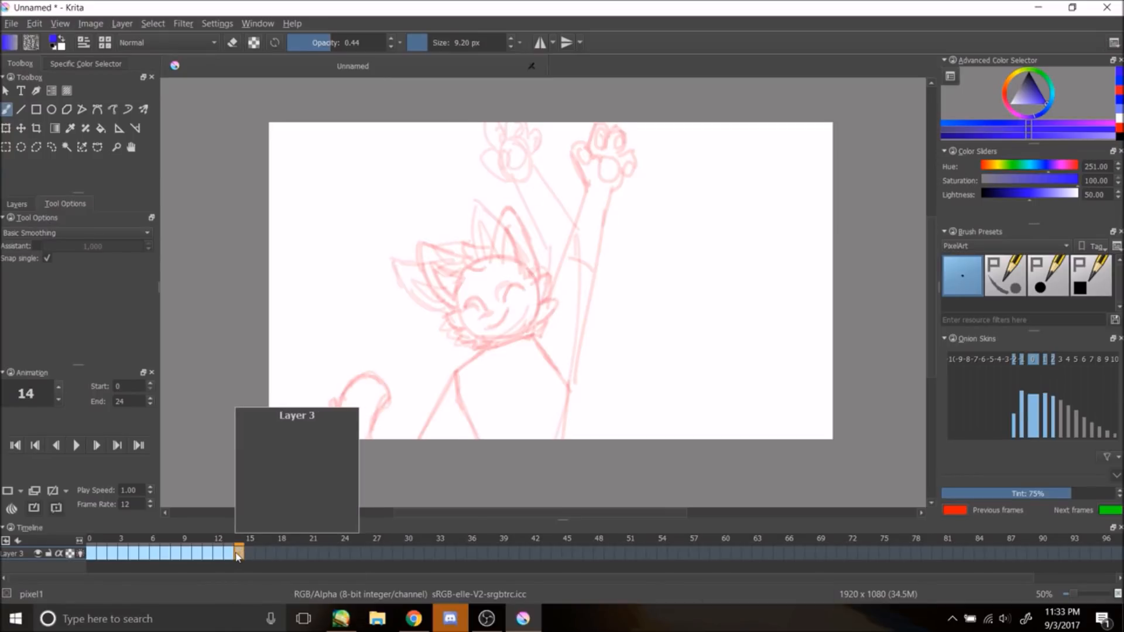
click(229, 554)
drag(229, 554, 239, 554)
click(238, 554)
Step: Stop playback, create a new frame at frame 9 and draw the raised arm and paw on it
click(76, 446)
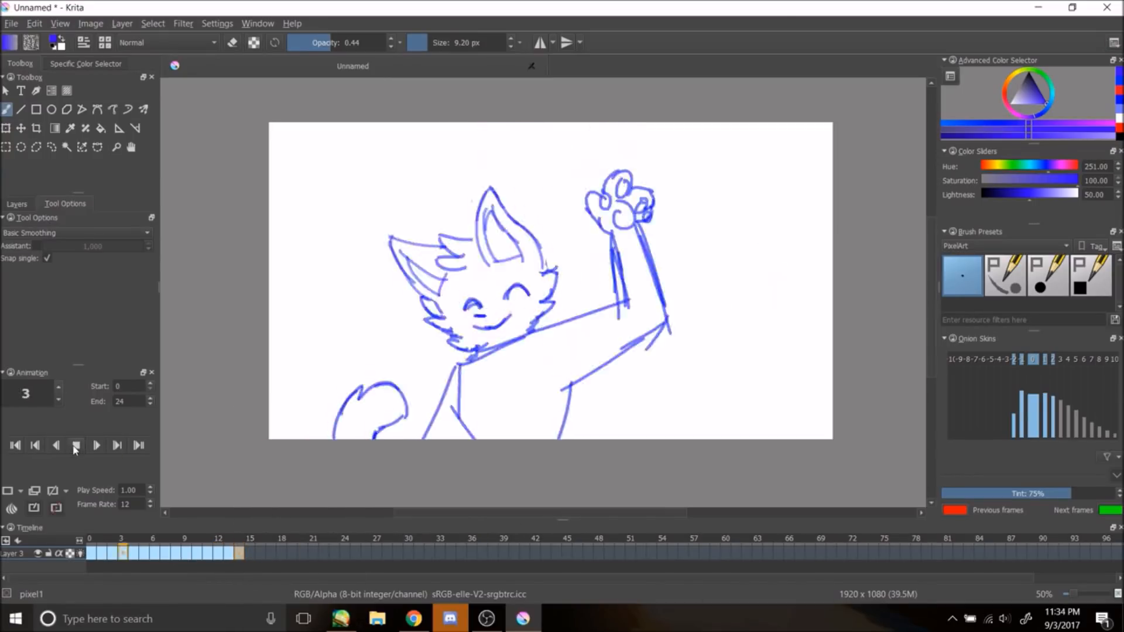
click(179, 554)
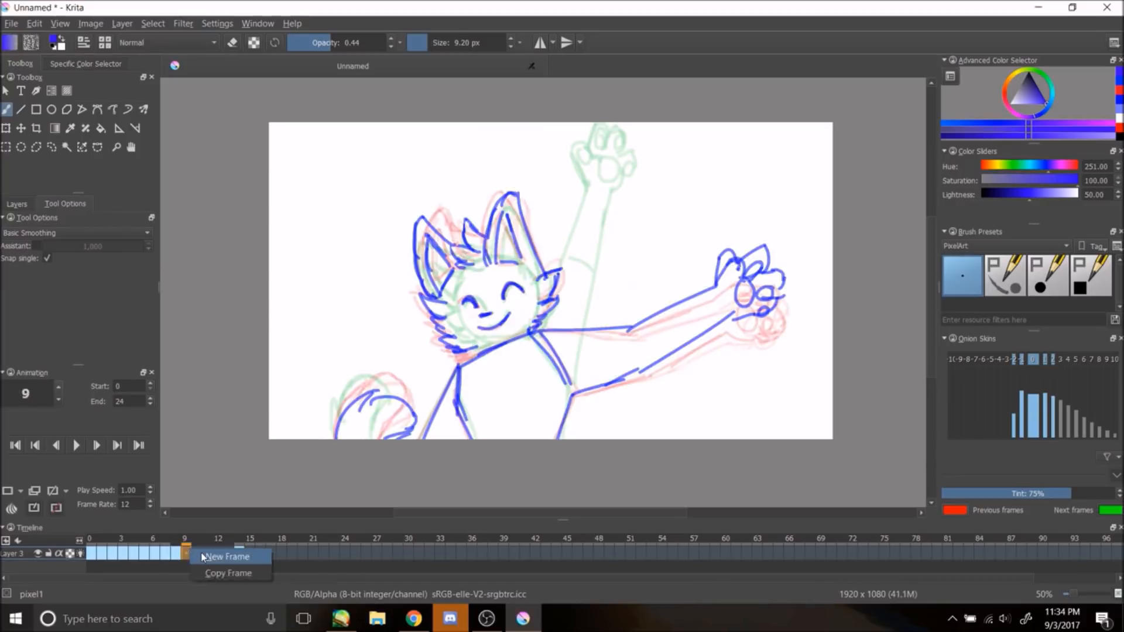
click(187, 555)
mouse_move(573, 401)
mouse_down()
mouse_move(691, 222)
mouse_move(683, 199)
mouse_up()
drag(674, 165, 700, 162)
mouse_move(697, 175)
mouse_down()
mouse_move(712, 163)
mouse_move(705, 192)
mouse_up()
mouse_move(715, 188)
mouse_down()
mouse_move(716, 209)
mouse_move(695, 218)
mouse_up()
drag(695, 181, 700, 206)
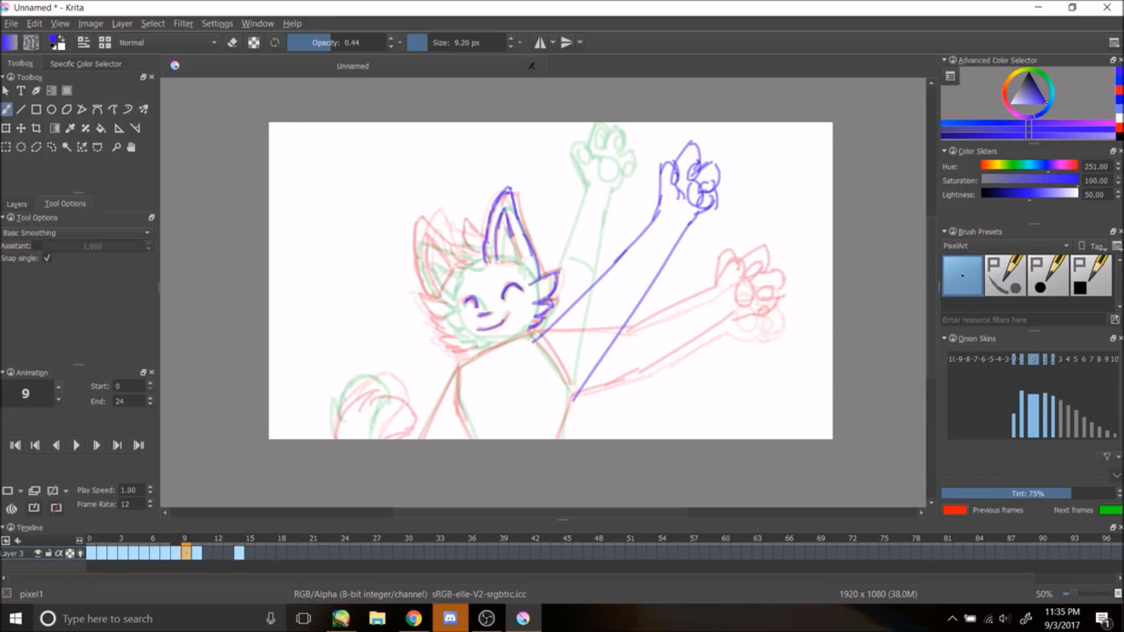
Step: On frame 9, draw the head fur, body and tail lines
drag(434, 255, 451, 290)
drag(423, 291, 442, 324)
drag(417, 316, 457, 368)
drag(457, 367, 421, 438)
drag(457, 369, 470, 438)
drag(533, 337, 573, 391)
drag(572, 393, 559, 438)
mouse_move(336, 437)
mouse_down()
mouse_move(364, 384)
mouse_move(381, 438)
mouse_up()
Step: Set the animation end to frame 9 and play the animation
click(76, 448)
click(77, 449)
click(240, 553)
click(187, 553)
double_click(121, 402)
text(9)
click(76, 449)
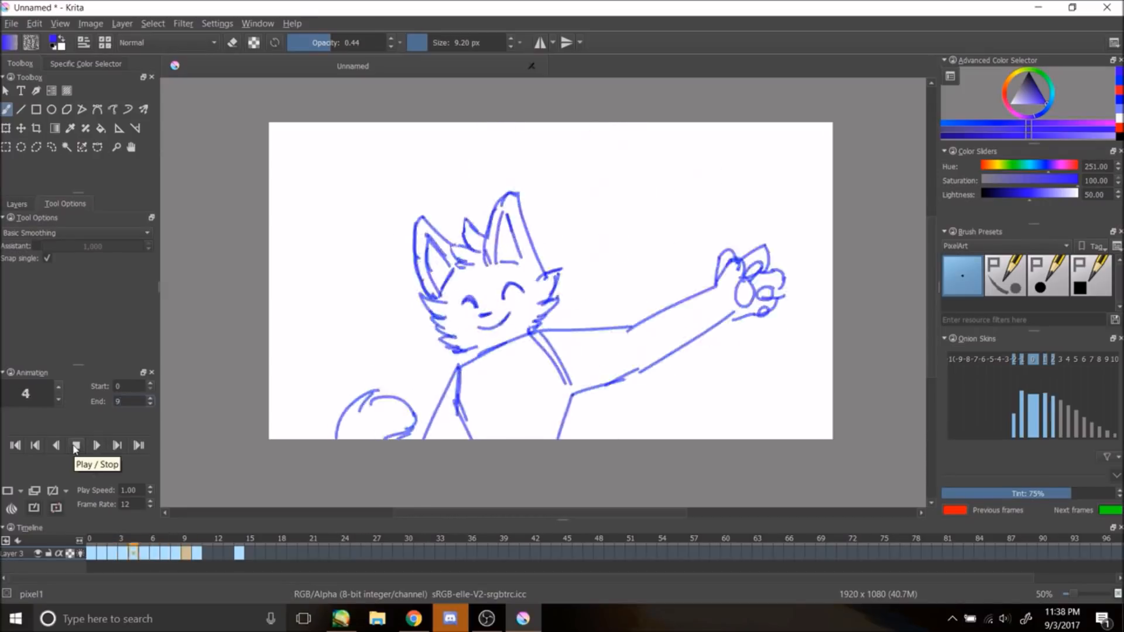
Step: Insert a new frame at frame 3 and draw the raised arm on it
click(123, 552)
right_click(116, 540)
click(139, 567)
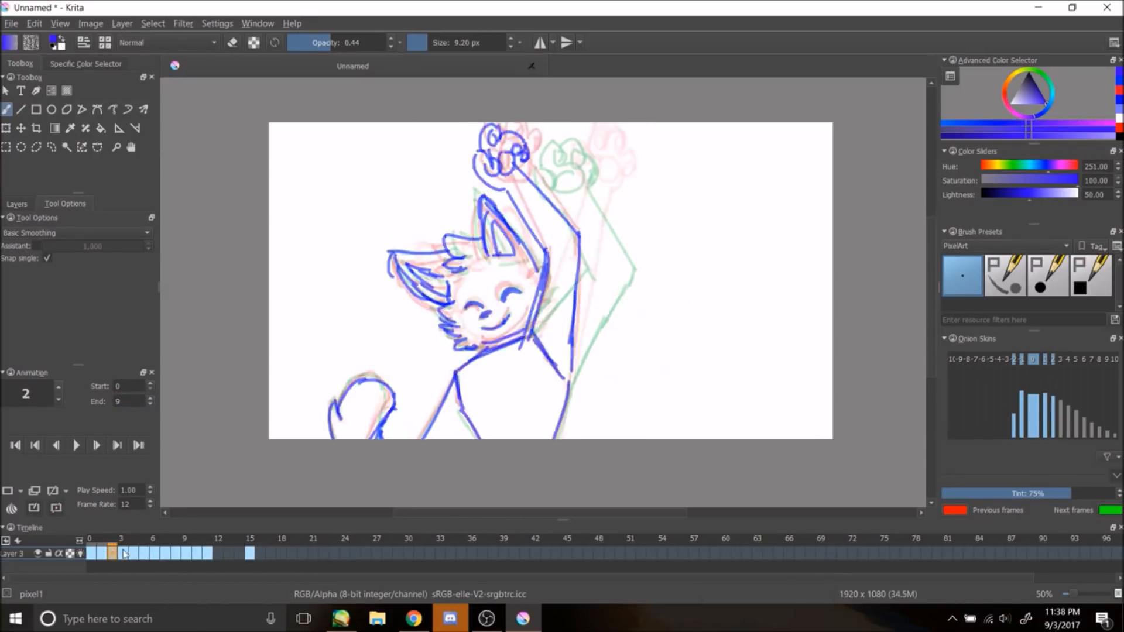
click(122, 553)
drag(559, 438, 594, 196)
drag(617, 271, 571, 165)
mouse_move(530, 338)
mouse_down()
mouse_move(577, 270)
mouse_move(529, 157)
mouse_up()
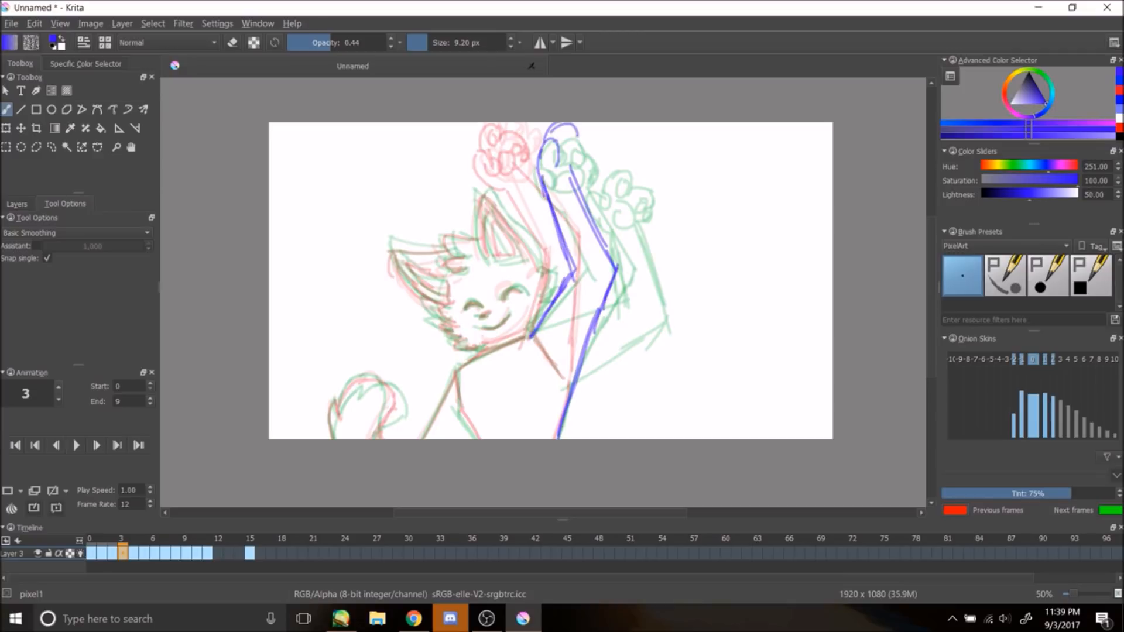
Step: Undo the last stroke and draw the raised paw on frame 3
key(alt+Tab)
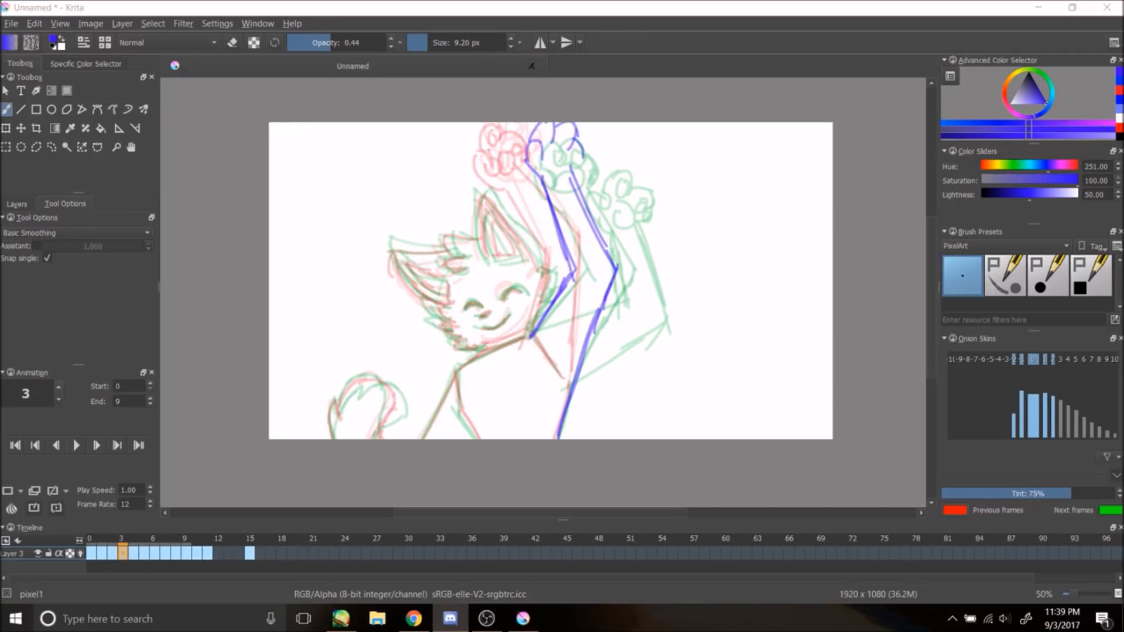
key(ctrl+z)
drag(550, 142, 553, 141)
key(alt+Tab)
drag(549, 128, 552, 129)
drag(569, 137, 571, 139)
drag(579, 151, 574, 165)
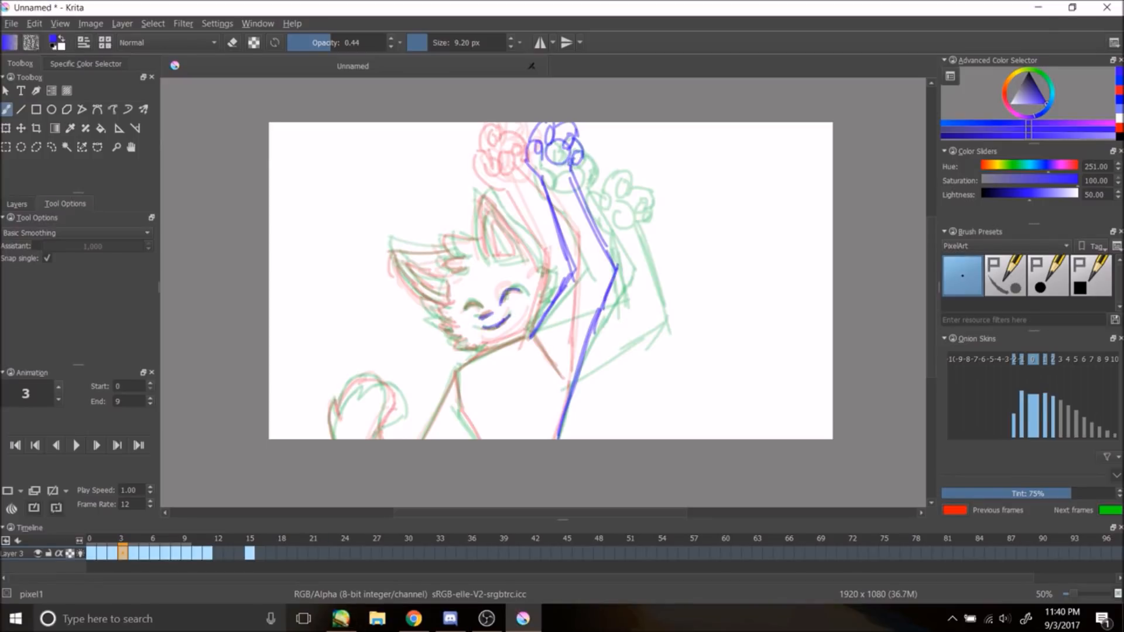
Step: On frame 3, draw the ears and head fur lines
drag(483, 198, 528, 265)
drag(532, 264, 547, 295)
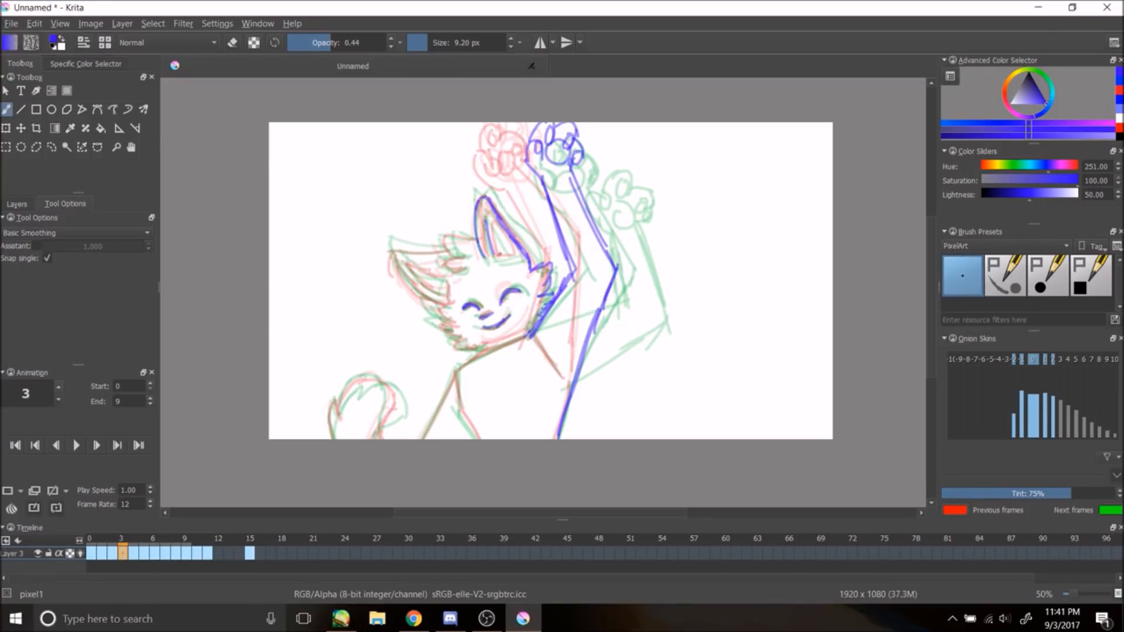
mouse_move(389, 237)
mouse_down()
mouse_move(439, 247)
mouse_move(450, 304)
mouse_up()
drag(400, 257, 438, 276)
drag(400, 258, 446, 282)
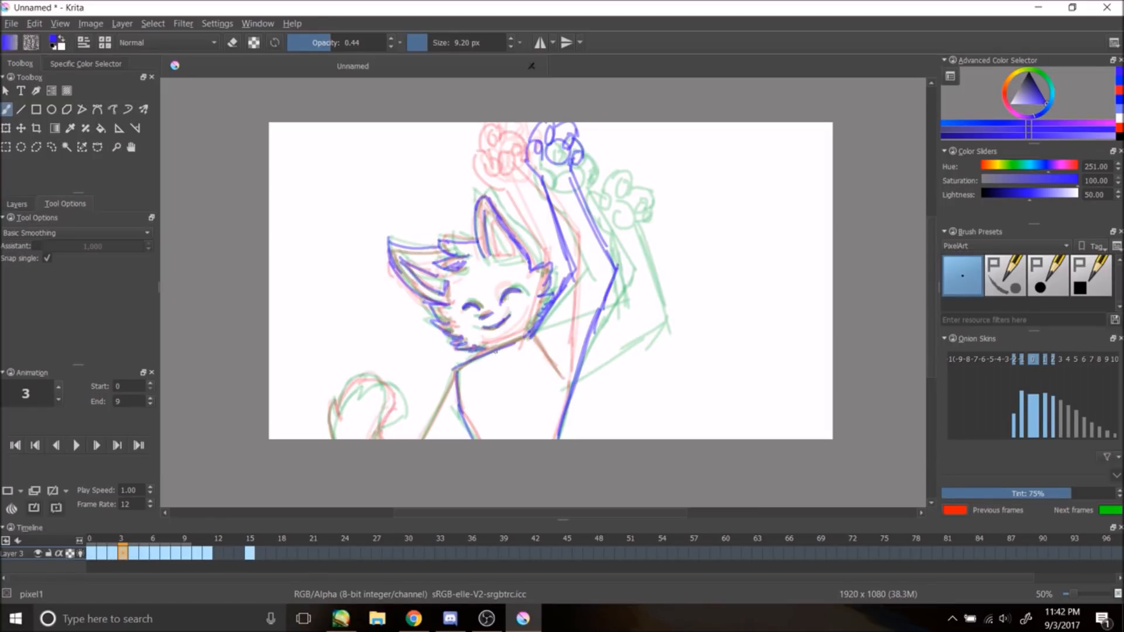
Step: Draw frame 3's body and tail lines, then play the animation
drag(533, 336, 571, 383)
drag(455, 372, 423, 439)
drag(365, 375, 335, 438)
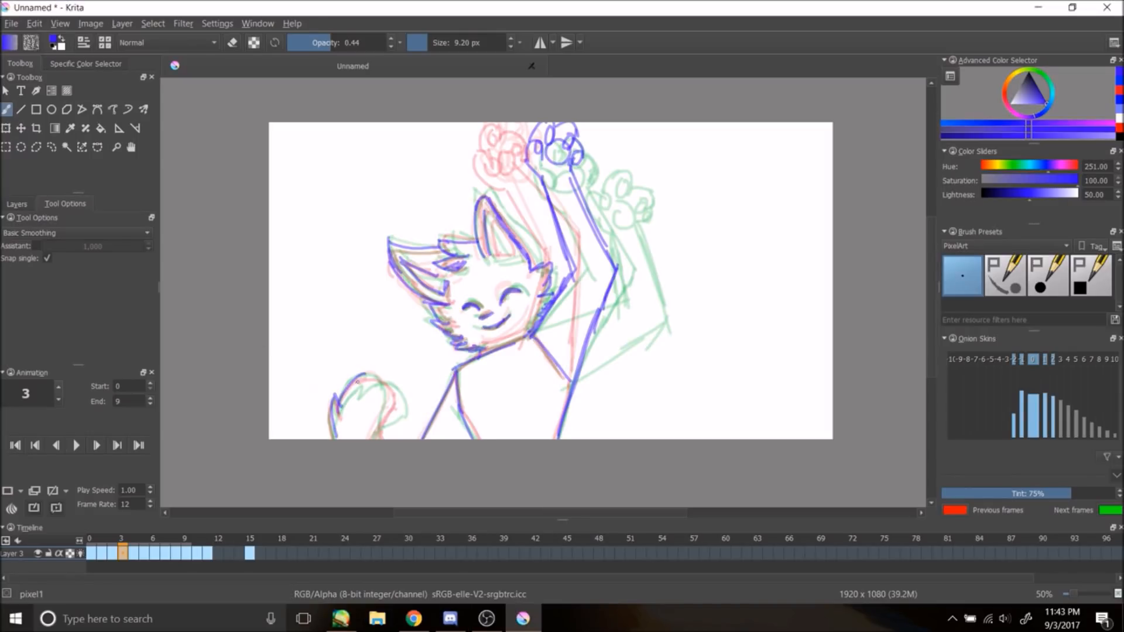
click(76, 445)
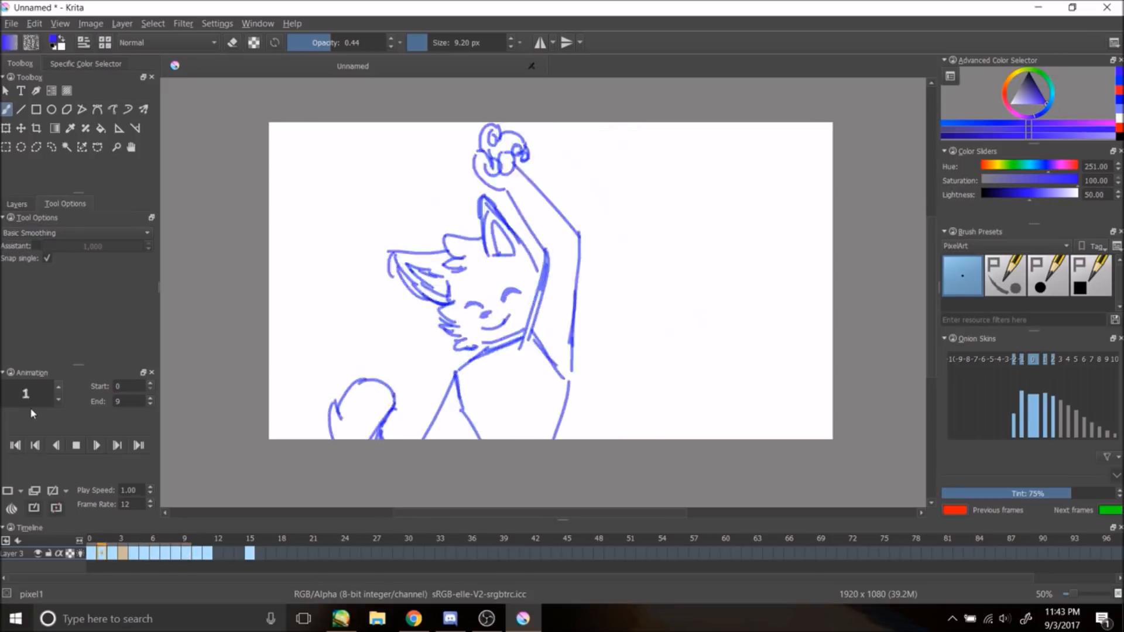
Step: Stop playback and erase the face on frame 3 with the eraser at 1.00 opacity and 61.72 px size
key(space)
key(e)
drag(538, 260, 544, 321)
drag(514, 291, 484, 326)
drag(452, 339, 485, 351)
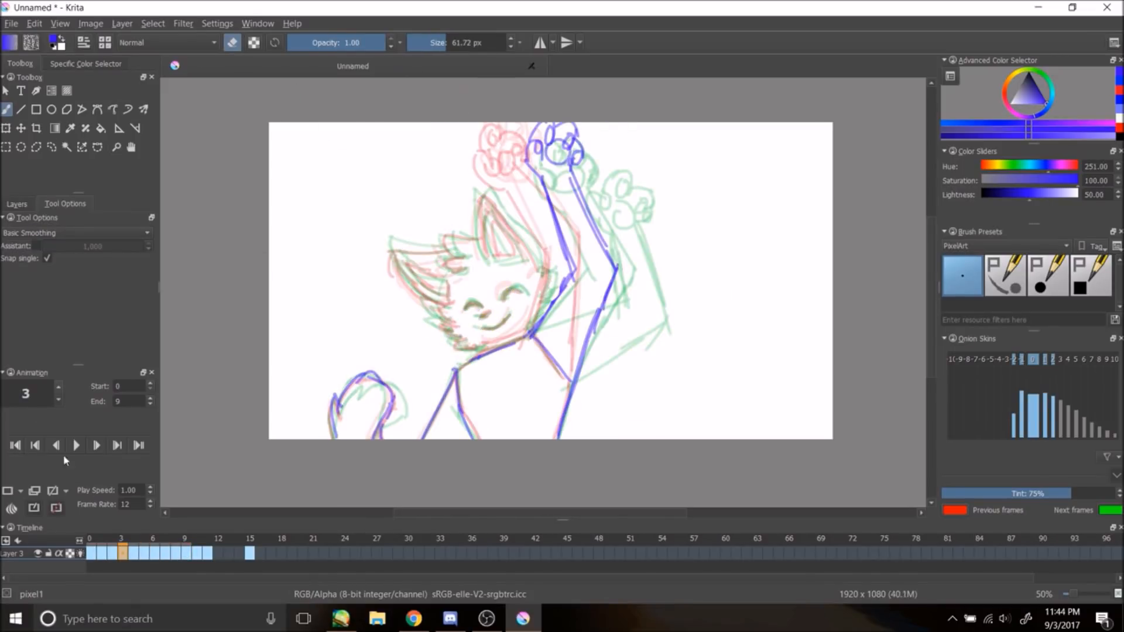
Step: Step through frames 0 to 10, erasing the face lines on each frame
click(17, 205)
click(116, 259)
click(91, 553)
mouse_move(436, 308)
mouse_down()
mouse_move(515, 225)
mouse_move(545, 271)
mouse_up()
click(113, 554)
mouse_move(448, 252)
mouse_down()
mouse_move(494, 322)
mouse_move(497, 229)
mouse_move(529, 316)
mouse_up()
click(123, 554)
click(133, 553)
click(144, 553)
mouse_move(436, 293)
mouse_down()
mouse_move(472, 248)
mouse_move(509, 319)
mouse_up()
click(155, 553)
mouse_move(445, 340)
mouse_down()
mouse_move(487, 236)
mouse_move(456, 339)
mouse_move(516, 222)
mouse_up()
click(165, 553)
click(176, 554)
mouse_move(444, 245)
mouse_down()
mouse_move(470, 316)
mouse_move(504, 226)
mouse_up()
click(186, 553)
mouse_move(550, 266)
mouse_down()
mouse_move(529, 306)
mouse_move(430, 281)
mouse_up()
click(196, 553)
mouse_move(515, 229)
mouse_down()
mouse_move(481, 317)
mouse_move(430, 281)
mouse_up()
click(186, 553)
click(198, 553)
Step: Extend the animation end to frame 10, play it, and erase the face on frame 1
click(151, 398)
click(75, 446)
click(75, 446)
click(102, 553)
drag(492, 242, 500, 297)
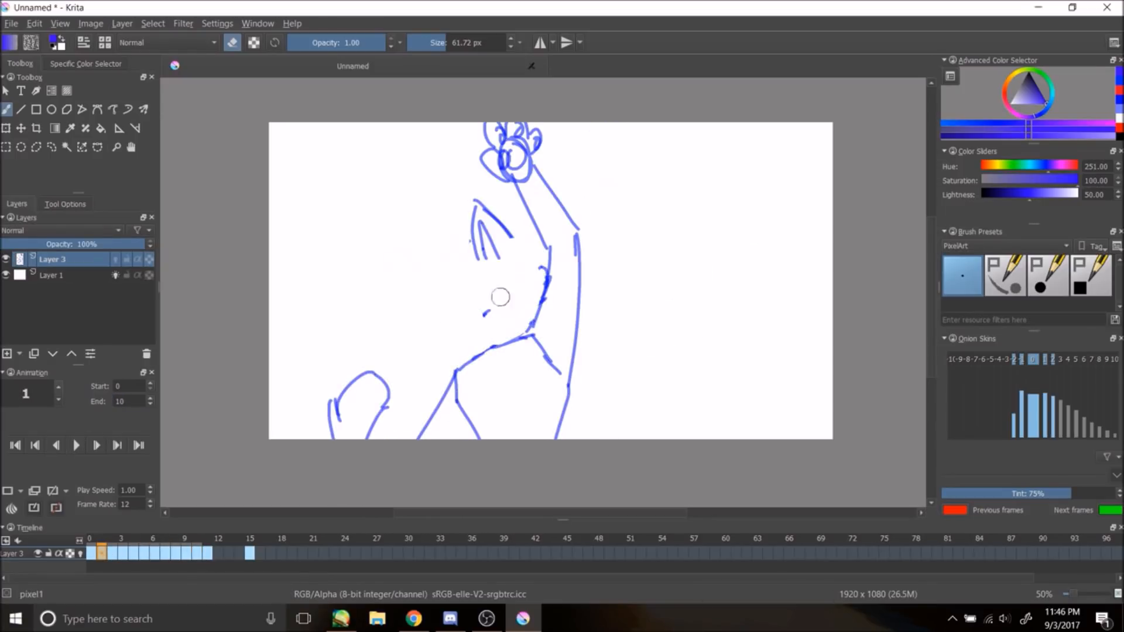
Step: Select frame 1 and switch from the eraser back to the brush at 0.52 opacity and 11.78 px size
drag(208, 554, 218, 554)
click(196, 553)
click(80, 553)
click(90, 553)
click(102, 553)
click(431, 43)
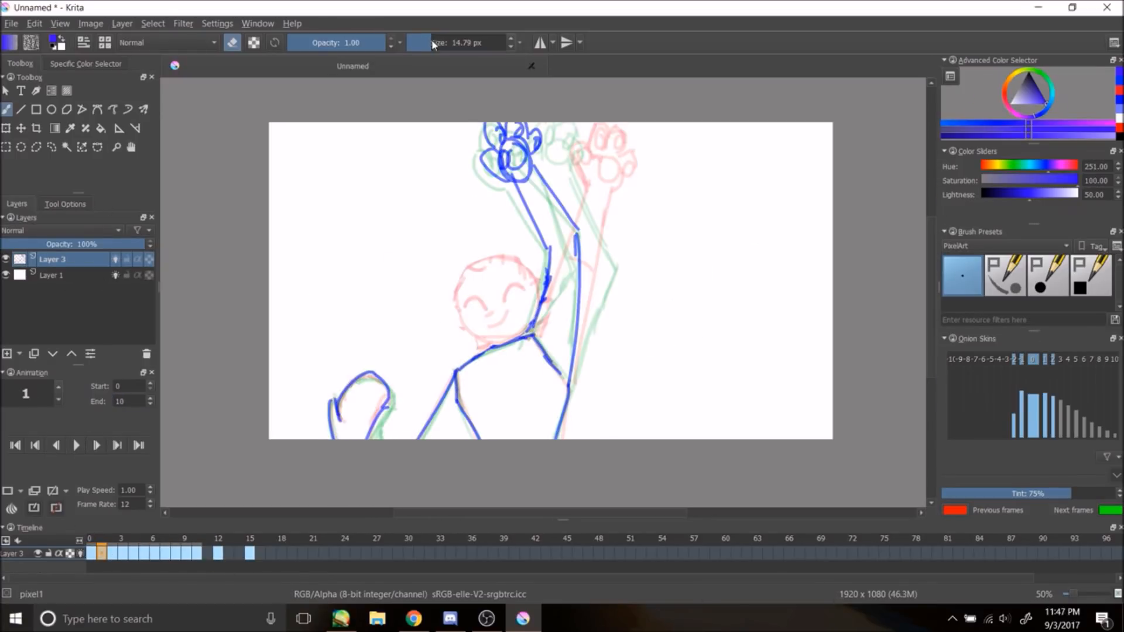
click(337, 43)
key(e)
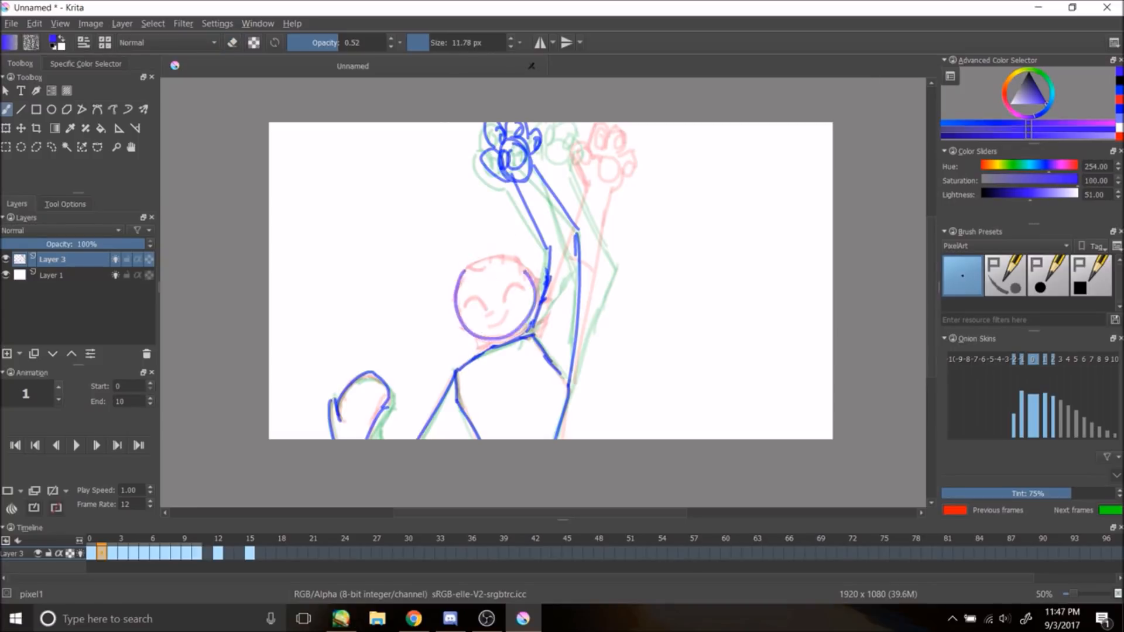
Step: Draw the cat's head circle and smiling face on frames 1 to 3, stepping forward frame by frame
drag(467, 262, 475, 258)
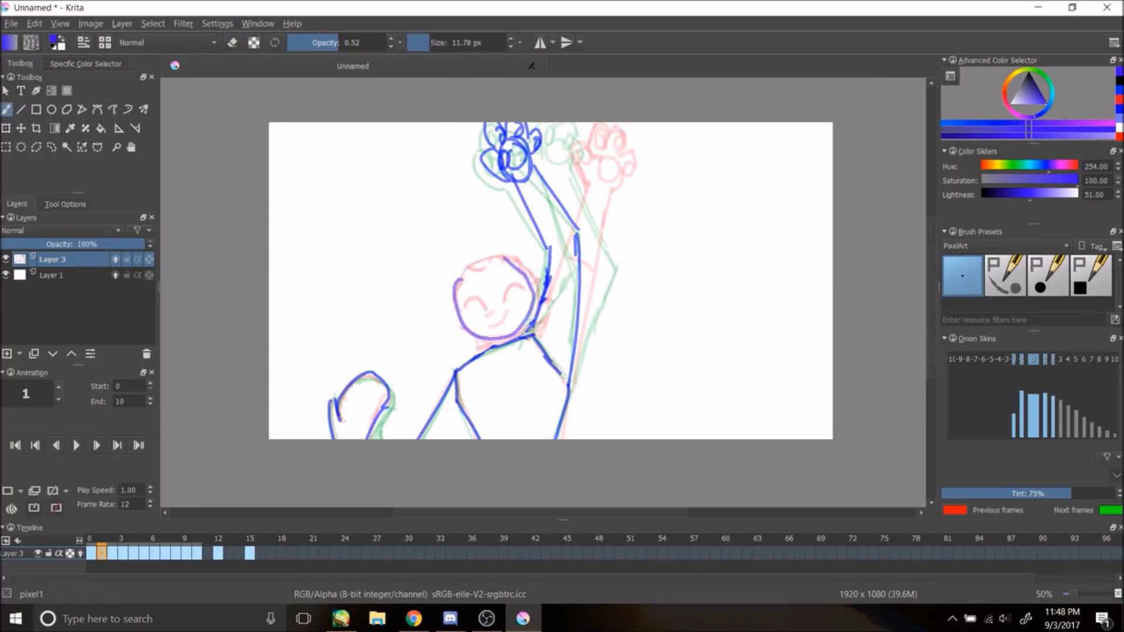
key(ctrl+z)
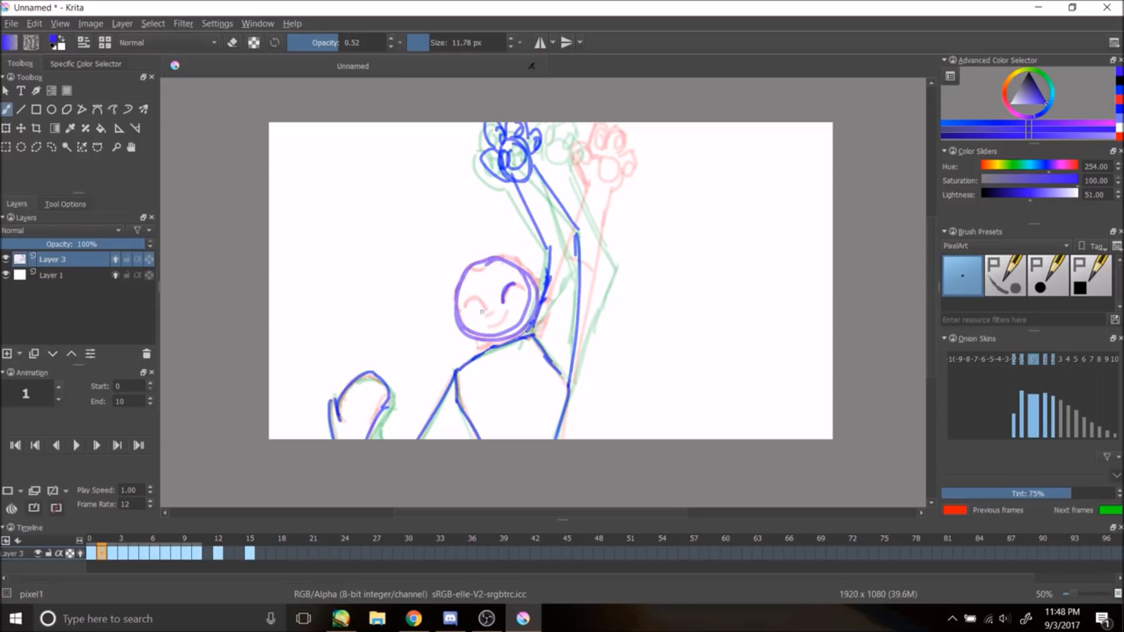
key(.)
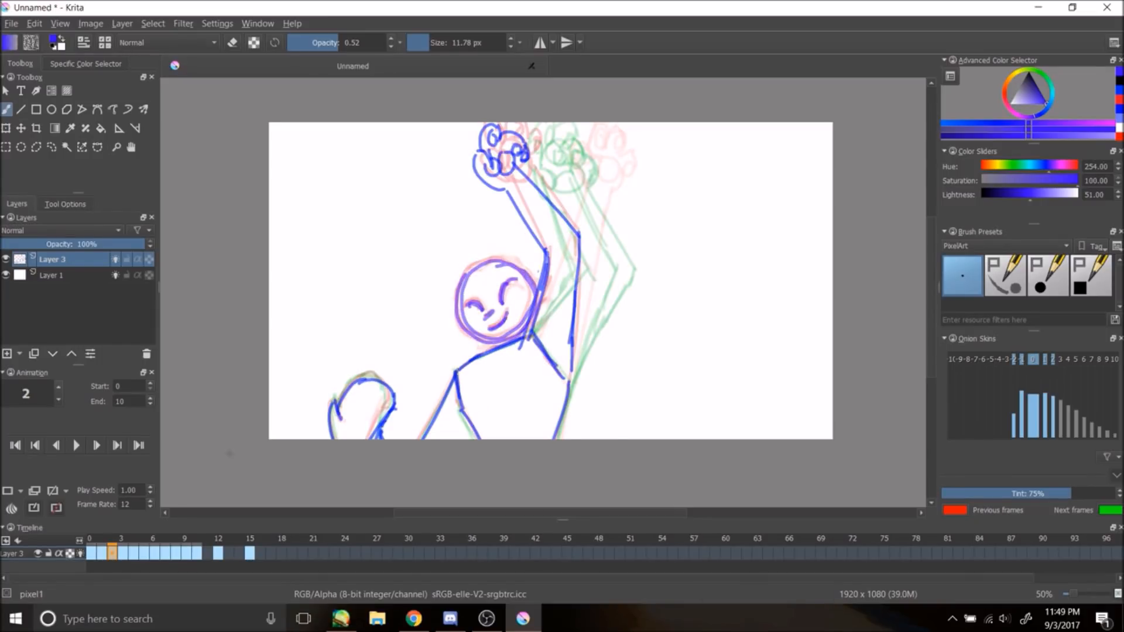
key(.)
drag(492, 338, 491, 329)
key(ctrl+z)
drag(472, 273, 517, 311)
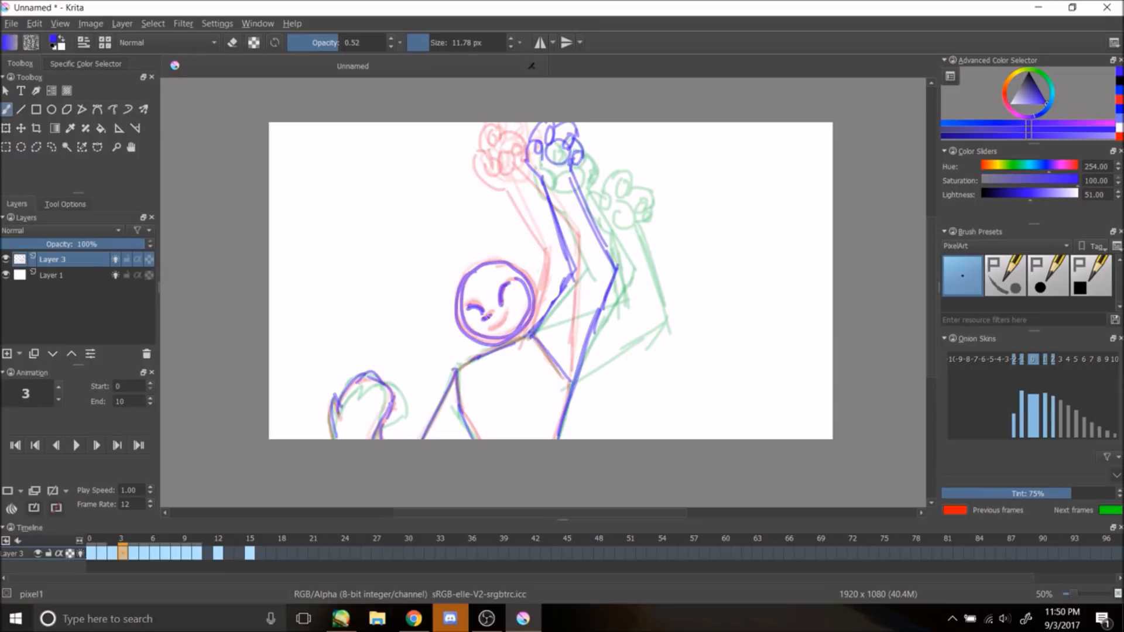
Step: Continue drawing the head circle and smiling face on frames 4 to 7
key(.)
key(ctrl+z)
mouse_move(492, 266)
mouse_down()
mouse_move(524, 274)
mouse_move(454, 310)
mouse_up()
key(.)
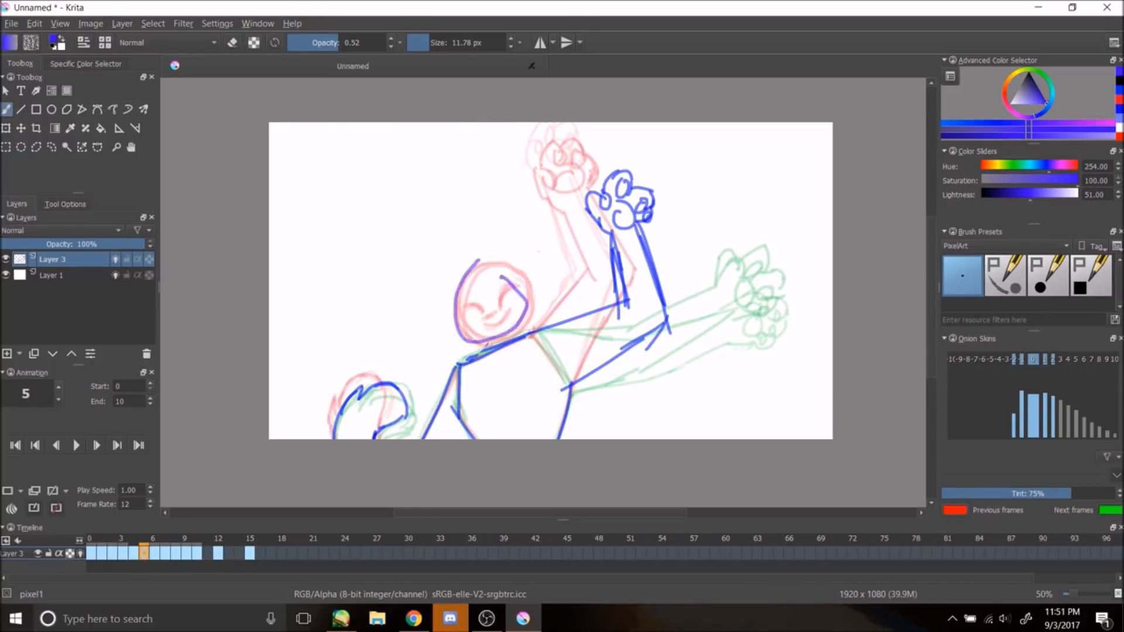
key(.)
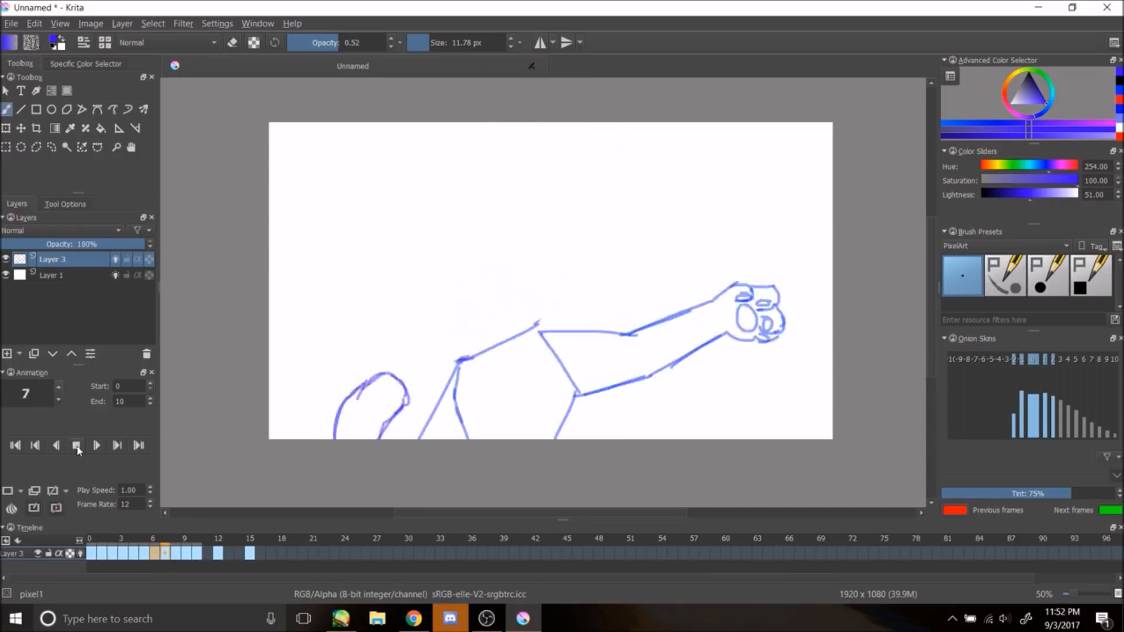
drag(481, 266, 486, 262)
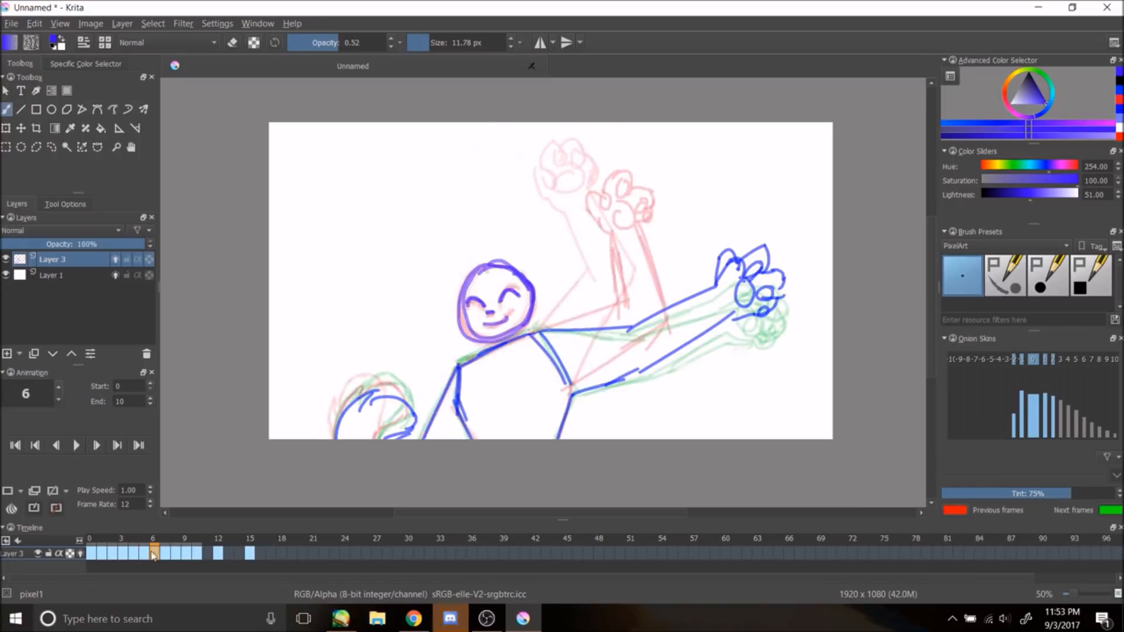
key(.)
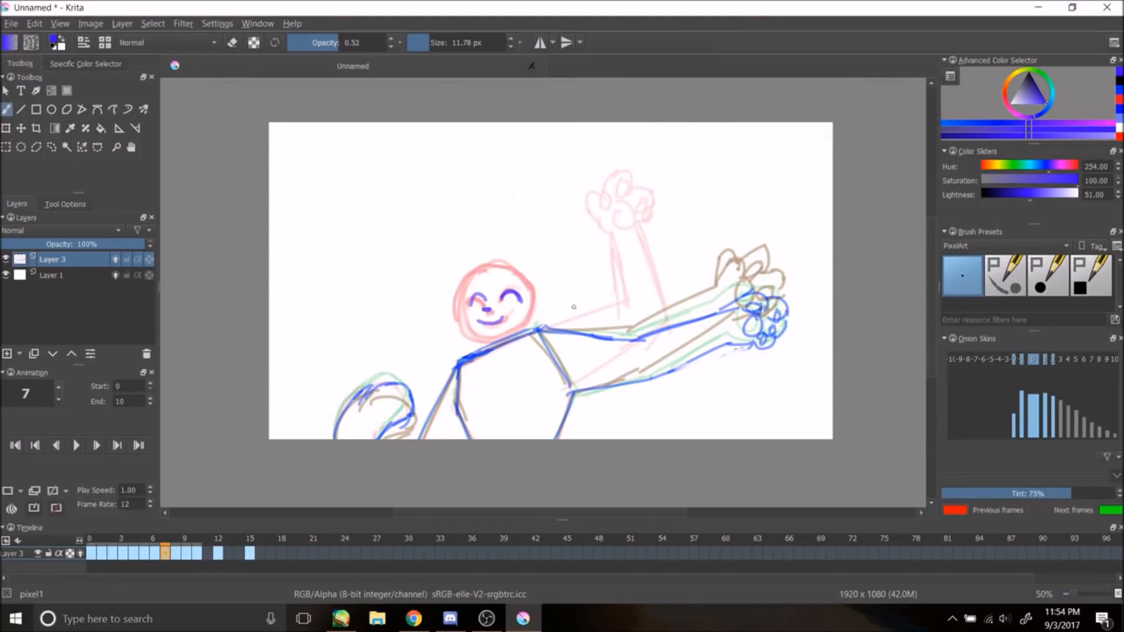
Step: Play the animation and draw the head and face on the remaining frames up to frame 10
click(76, 446)
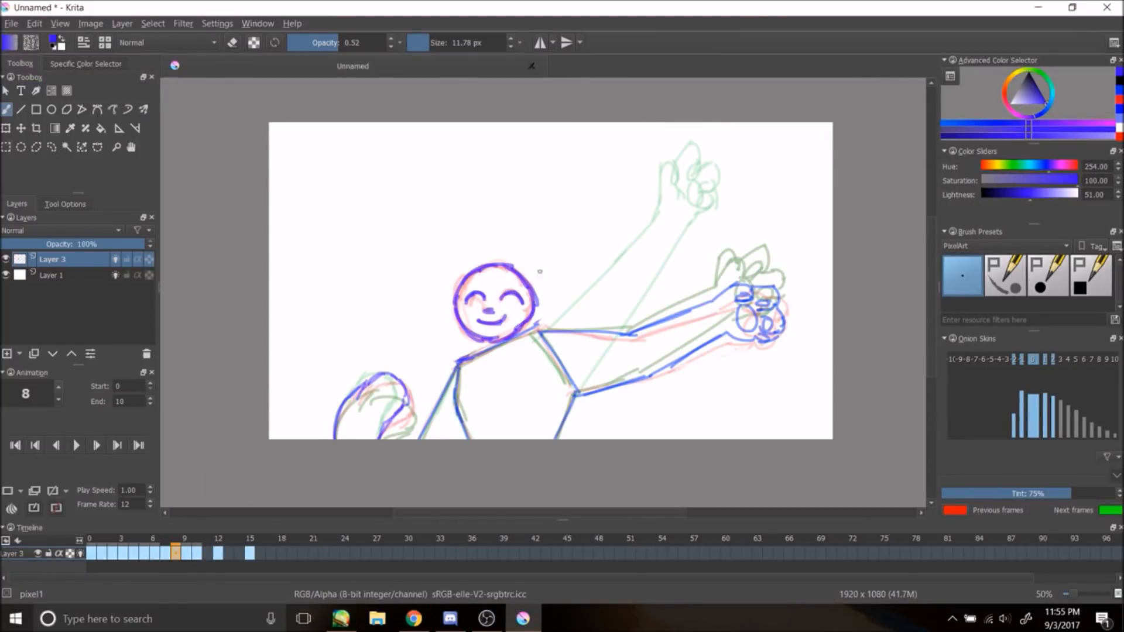
click(76, 446)
click(56, 445)
drag(481, 269, 463, 290)
key(ctrl+z)
click(96, 446)
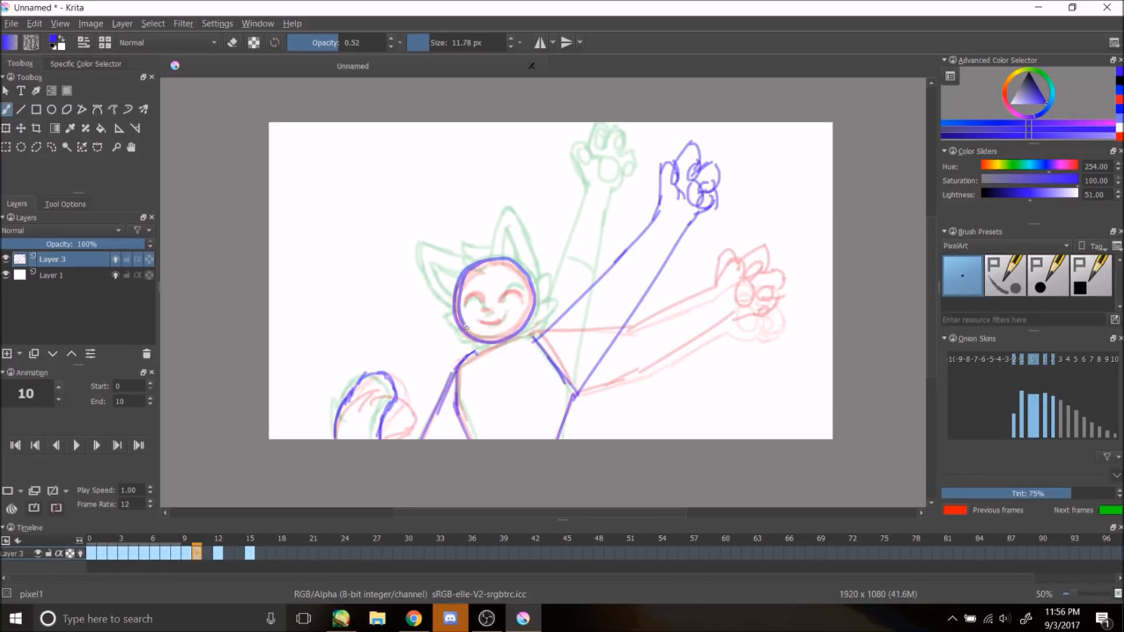
click(77, 445)
Step: Select frame 1 and draw the cat's ears and cheek fur around the head
drag(91, 545, 249, 558)
click(101, 553)
mouse_move(491, 261)
mouse_down()
mouse_move(510, 210)
mouse_move(544, 281)
mouse_up()
mouse_move(490, 240)
mouse_down()
mouse_move(428, 253)
mouse_move(411, 275)
mouse_move(456, 310)
mouse_move(508, 224)
mouse_up()
drag(507, 224, 521, 267)
drag(456, 308, 484, 352)
Step: Draw the ears and cheek fur around the head on frame 2
click(122, 553)
click(111, 553)
mouse_move(489, 201)
mouse_down()
mouse_move(534, 274)
mouse_move(486, 212)
mouse_up()
mouse_move(479, 260)
mouse_down()
mouse_move(490, 199)
mouse_move(502, 259)
mouse_up()
mouse_move(486, 247)
mouse_down()
mouse_move(447, 244)
mouse_move(469, 268)
mouse_up()
key(ctrl+z)
mouse_move(461, 257)
mouse_down()
mouse_move(409, 249)
mouse_move(454, 308)
mouse_up()
key(ctrl+z)
drag(416, 270, 498, 354)
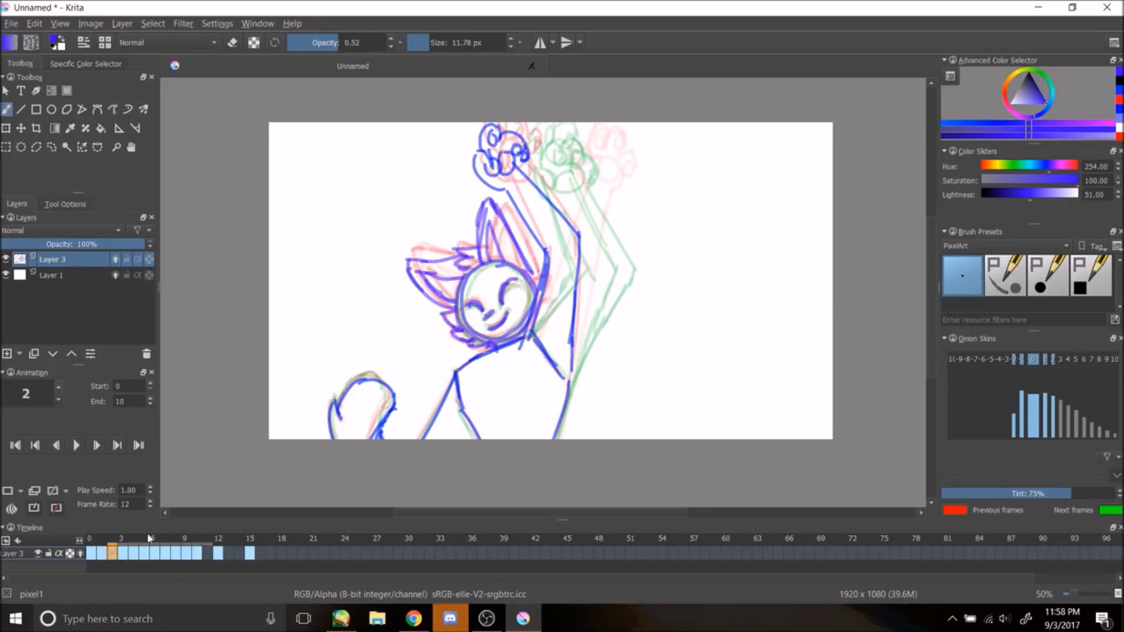
Step: Draw the ears and cheek fur around the head on frame 3
click(122, 553)
drag(481, 261, 491, 200)
key(ctrl+z)
mouse_move(474, 265)
mouse_down()
mouse_move(490, 202)
mouse_move(501, 257)
mouse_up()
key(ctrl+z)
mouse_move(472, 266)
mouse_down()
mouse_move(476, 199)
mouse_move(504, 259)
mouse_up()
key(ctrl+z)
drag(475, 254, 406, 264)
mouse_move(406, 265)
mouse_down()
mouse_move(455, 308)
mouse_move(458, 288)
mouse_move(476, 342)
mouse_up()
mouse_move(528, 278)
mouse_down()
mouse_move(549, 272)
mouse_move(525, 302)
mouse_move(526, 321)
mouse_up()
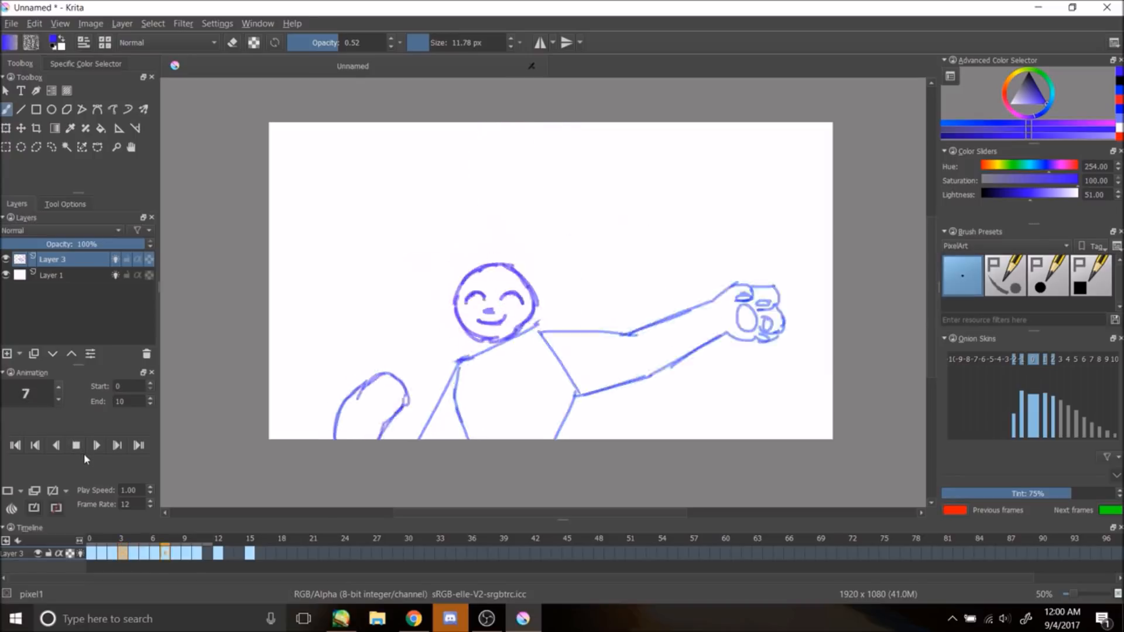
Step: Erase a stray line near the ear on frame 3 and play the animation
key(e)
mouse_move(406, 263)
mouse_down()
mouse_move(454, 258)
mouse_move(485, 214)
mouse_up()
key(e)
click(76, 446)
click(76, 445)
Step: Draw the ears and cheek fur around the head on frame 4
click(133, 553)
key(ctrl+z)
mouse_move(478, 263)
mouse_down()
mouse_move(506, 225)
mouse_move(497, 203)
mouse_up()
key(ctrl+z)
drag(481, 262, 491, 201)
drag(491, 200, 537, 299)
drag(549, 293, 532, 322)
mouse_move(481, 245)
mouse_down()
mouse_move(454, 253)
mouse_move(451, 272)
mouse_move(404, 262)
mouse_move(457, 311)
mouse_up()
drag(419, 279, 457, 304)
drag(437, 305, 483, 353)
Step: Draw the ears and cheek fur around the head on frame 5
click(143, 553)
mouse_move(485, 264)
mouse_down()
mouse_move(506, 207)
mouse_move(529, 274)
mouse_up()
mouse_move(433, 242)
mouse_down()
mouse_move(454, 306)
mouse_move(484, 259)
mouse_move(425, 234)
mouse_move(455, 305)
mouse_up()
key(ctrl+z)
drag(528, 275, 552, 278)
drag(552, 279, 538, 296)
mouse_move(455, 305)
mouse_down()
mouse_move(437, 325)
mouse_move(471, 348)
mouse_up()
drag(548, 294, 524, 327)
drag(429, 256, 461, 298)
drag(497, 266, 513, 226)
Step: Play the animation and draw the ears and cheek fur on frame 6
click(76, 446)
click(76, 446)
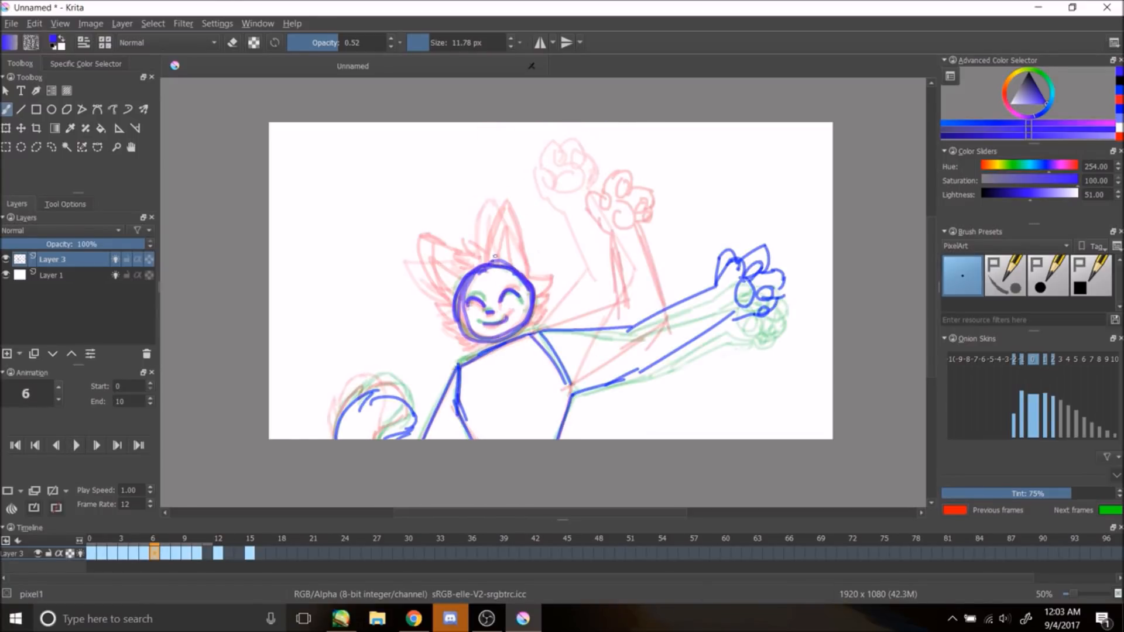
mouse_move(491, 262)
mouse_down()
mouse_move(537, 213)
mouse_move(538, 286)
mouse_up()
mouse_move(531, 278)
mouse_down()
mouse_move(552, 278)
mouse_move(531, 325)
mouse_up()
drag(490, 254, 450, 268)
mouse_move(434, 222)
mouse_down()
mouse_move(447, 300)
mouse_move(468, 252)
mouse_up()
mouse_move(440, 296)
mouse_down()
mouse_move(460, 335)
mouse_move(484, 349)
mouse_up()
drag(508, 268, 534, 229)
drag(534, 228, 531, 271)
mouse_move(438, 241)
mouse_down()
mouse_move(459, 285)
mouse_move(540, 207)
mouse_move(540, 282)
mouse_up()
Step: Play the animation, move to frame 7, and draw its ears and cheek fur
click(76, 446)
click(76, 446)
key(Right)
drag(532, 280, 554, 279)
drag(553, 280, 532, 324)
drag(510, 261, 535, 231)
mouse_move(536, 230)
mouse_down()
mouse_move(528, 275)
mouse_move(452, 261)
mouse_up()
drag(436, 219, 463, 252)
drag(456, 339, 475, 343)
Step: Move to frame 8 and draw the ears and cheek fur around the head
click(76, 446)
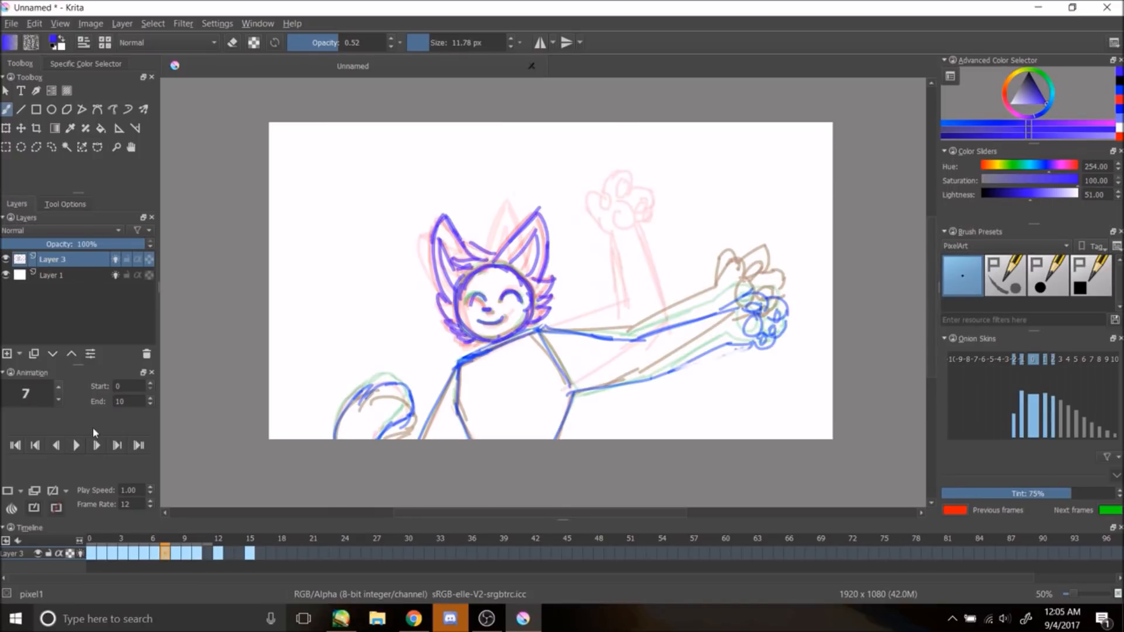
click(76, 446)
key(Right)
mouse_move(493, 261)
mouse_down()
mouse_move(535, 214)
mouse_move(540, 282)
mouse_up()
drag(534, 283, 556, 279)
drag(511, 267, 536, 231)
mouse_move(536, 230)
mouse_down()
mouse_move(531, 271)
mouse_move(454, 268)
mouse_up()
drag(440, 219, 464, 252)
drag(441, 300, 468, 343)
Step: Move to frame 9 and draw the ears and cheek fur around the head
click(76, 446)
click(76, 446)
key(Right)
drag(537, 206, 532, 288)
drag(489, 252, 529, 200)
mouse_move(507, 261)
mouse_down()
mouse_move(528, 222)
mouse_move(455, 240)
mouse_up()
mouse_move(477, 259)
mouse_down()
mouse_move(476, 270)
mouse_move(432, 215)
mouse_move(439, 280)
mouse_up()
drag(431, 237, 455, 283)
drag(435, 292, 463, 343)
drag(547, 274, 532, 308)
Step: Move to frame 10 and draw the ears, cheek fur and neck lines
click(76, 446)
click(76, 446)
key(Right)
drag(515, 201, 535, 273)
mouse_move(497, 257)
mouse_down()
mouse_move(522, 209)
mouse_move(513, 217)
mouse_up()
mouse_move(513, 217)
mouse_down()
mouse_move(521, 261)
mouse_move(412, 227)
mouse_up()
drag(417, 231, 453, 298)
drag(492, 247, 445, 246)
drag(477, 258, 469, 271)
drag(439, 311, 467, 340)
drag(546, 277, 523, 330)
drag(548, 282, 536, 301)
mouse_move(426, 243)
mouse_down()
mouse_move(455, 266)
mouse_move(457, 283)
mouse_up()
drag(458, 364, 539, 336)
Step: Play the animation to review the finished ears and faces
click(76, 446)
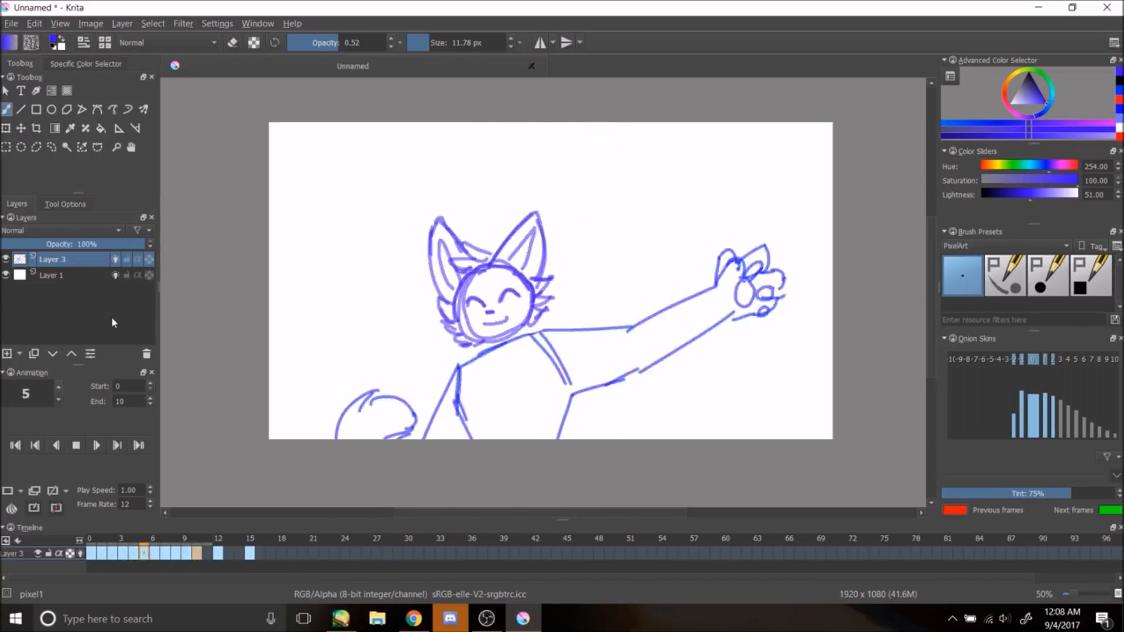
click(76, 446)
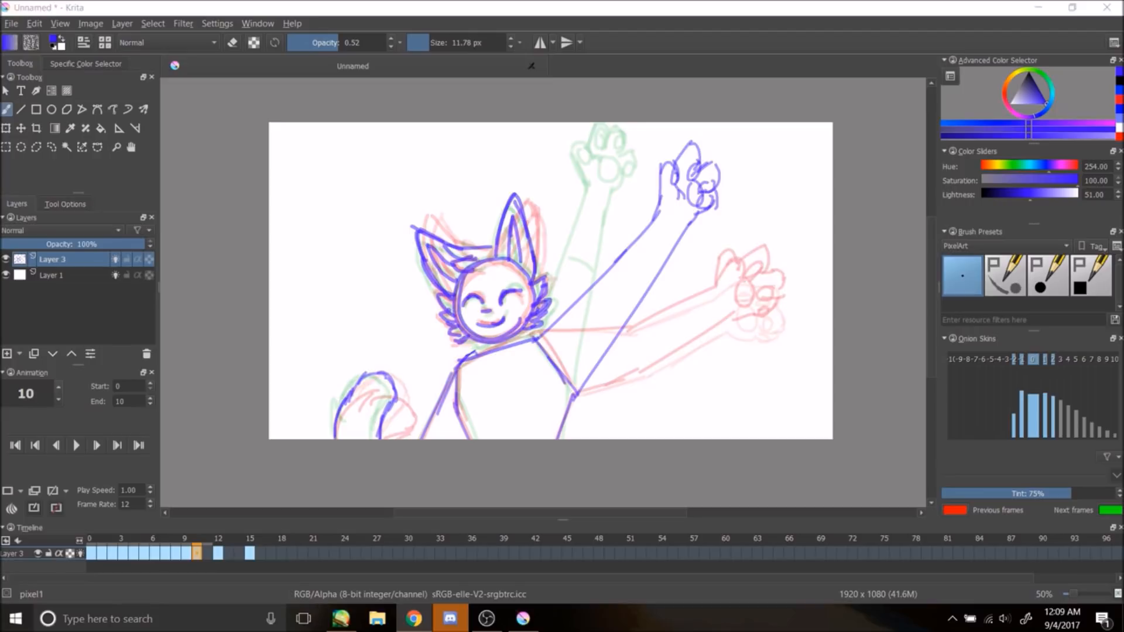
click(115, 259)
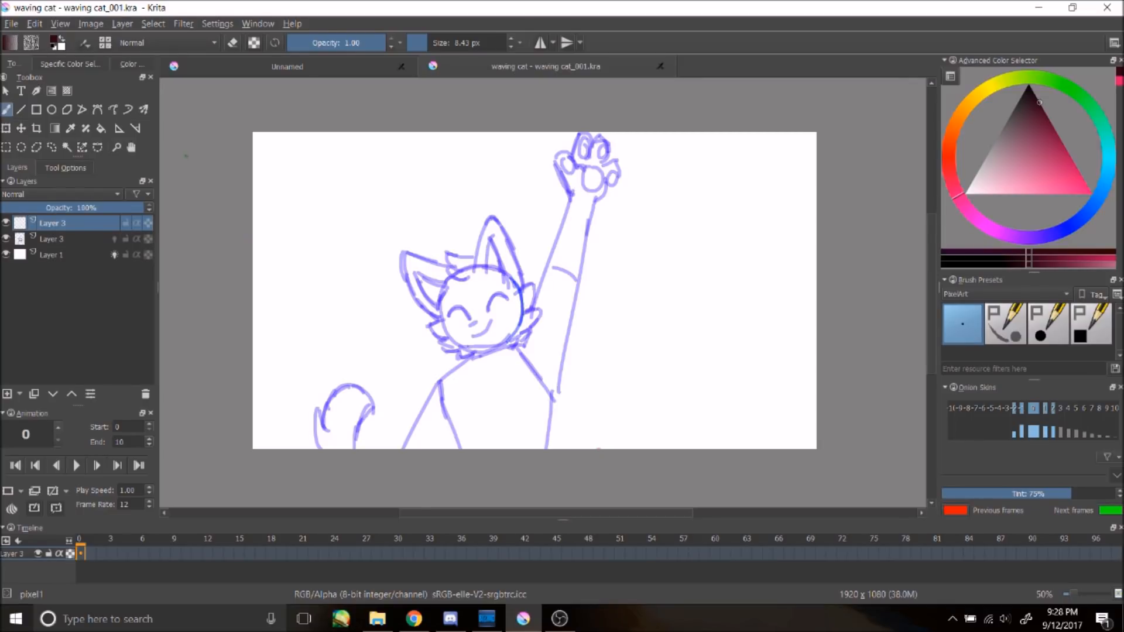
Step: Try small strokes near the face on frame 0 and undo them
mouse_move(437, 310)
mouse_down()
mouse_move(423, 329)
mouse_move(451, 333)
mouse_move(452, 345)
mouse_up()
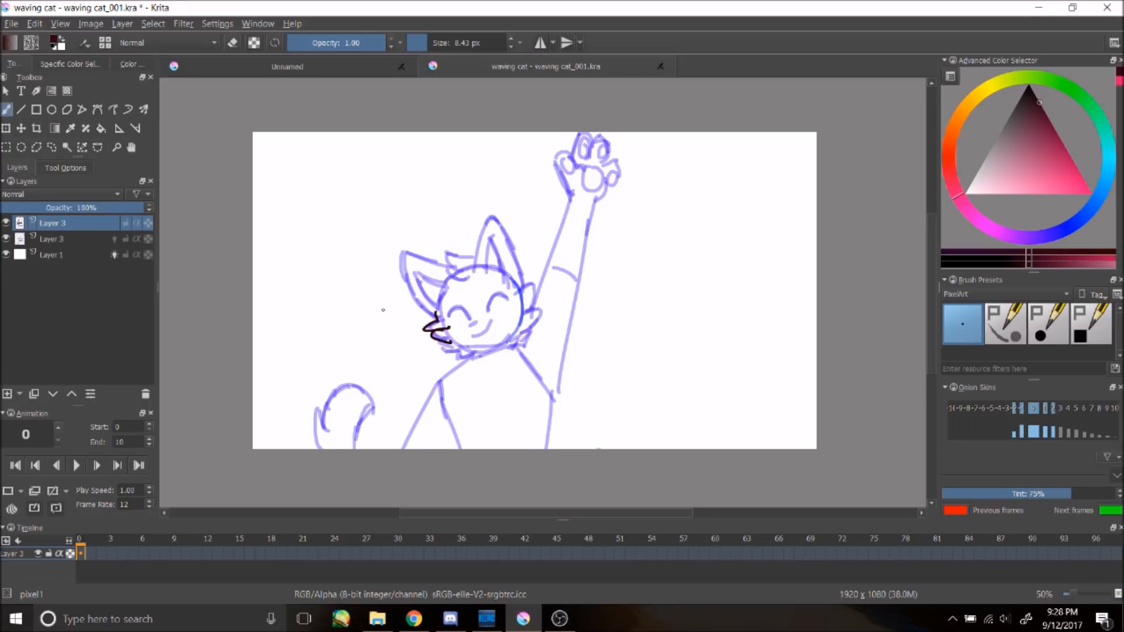
key(ctrl+z)
key(ctrl+z)
mouse_move(472, 273)
mouse_down()
mouse_move(495, 223)
mouse_move(511, 265)
mouse_up()
key(ctrl+z)
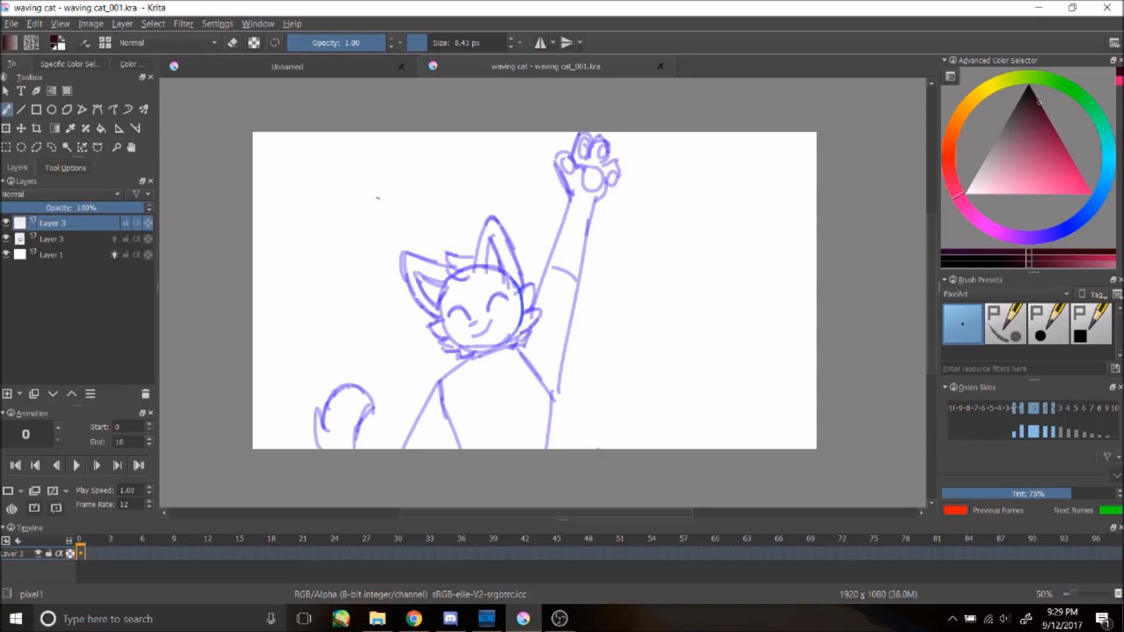
click(5, 25)
click(4, 26)
click(13, 24)
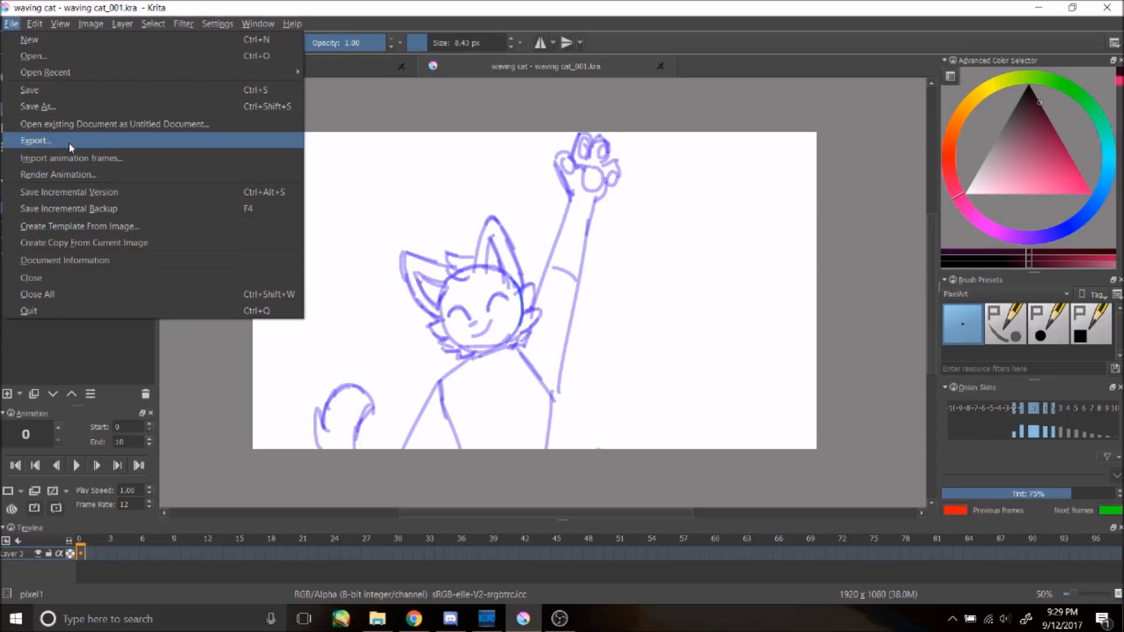
click(69, 142)
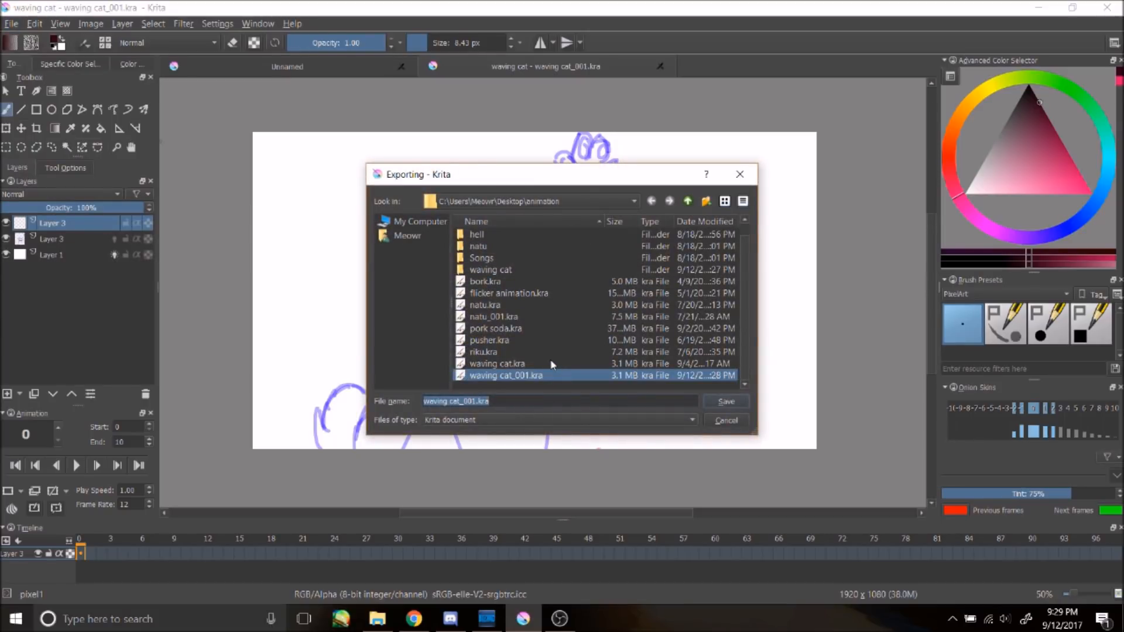
double_click(511, 268)
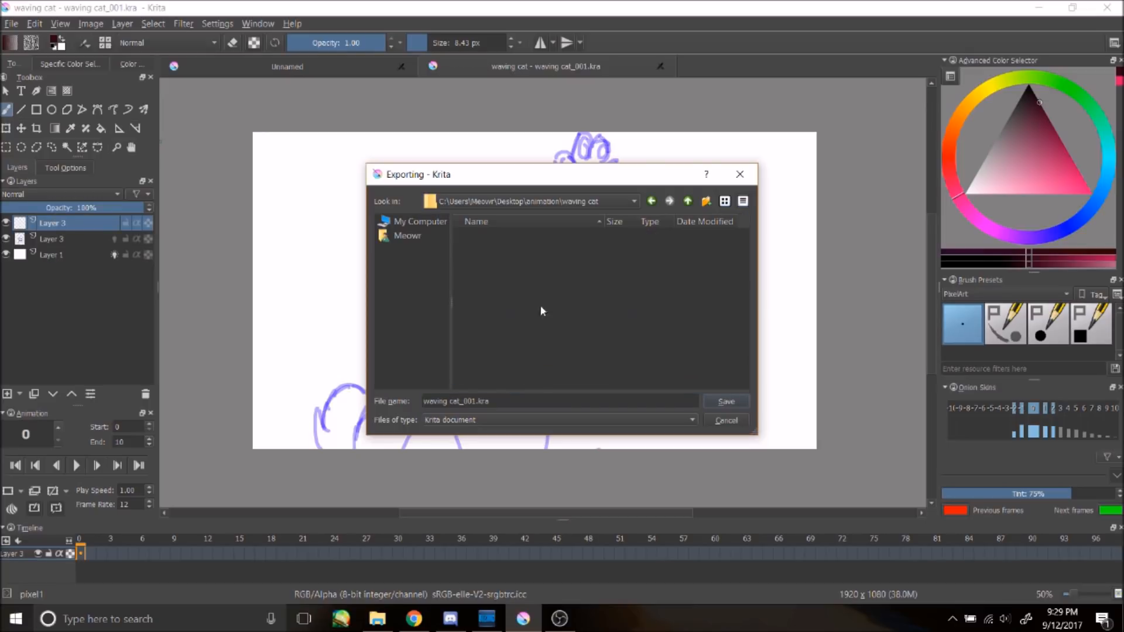
click(649, 423)
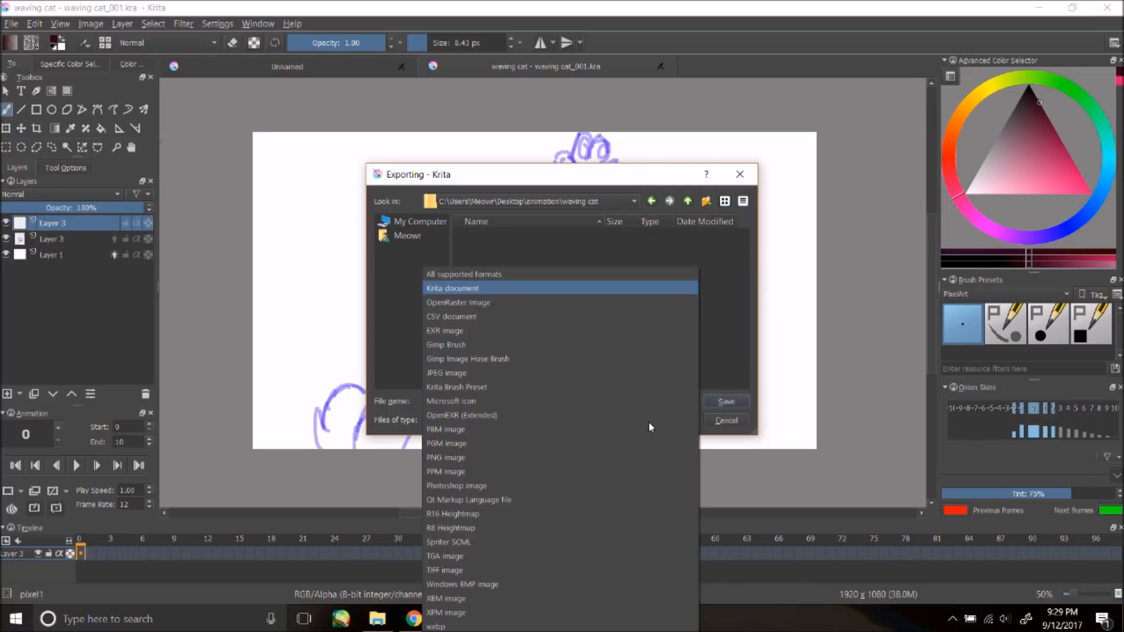
click(555, 288)
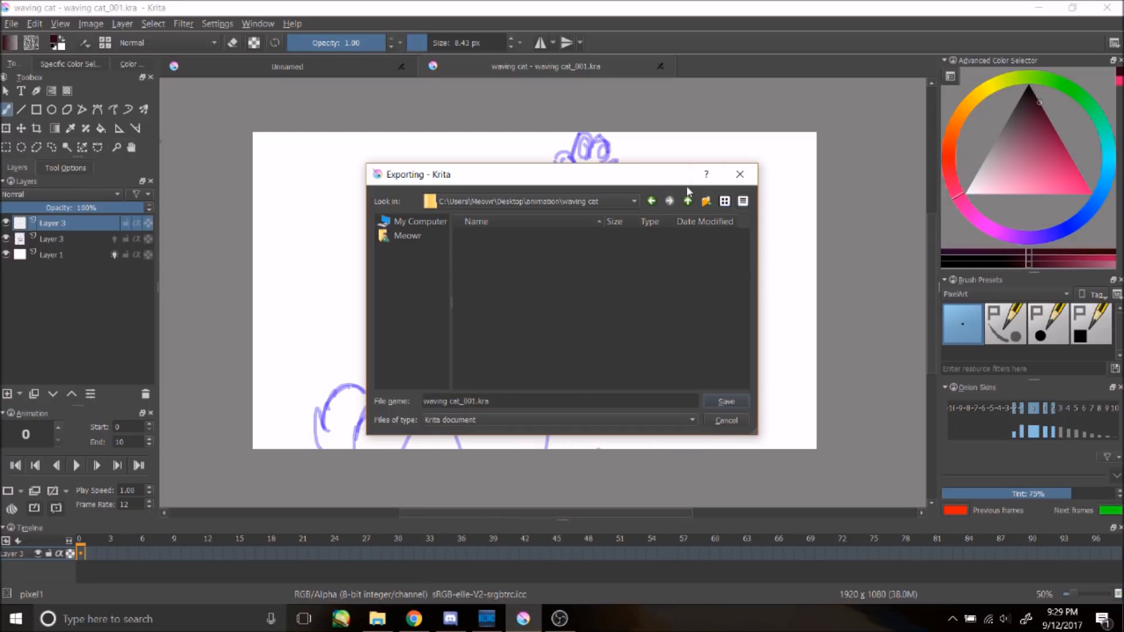
click(751, 178)
Step: Open Render Animation, turn off the Render video option, and set the base name to cat
click(8, 24)
mouse_move(33, 24)
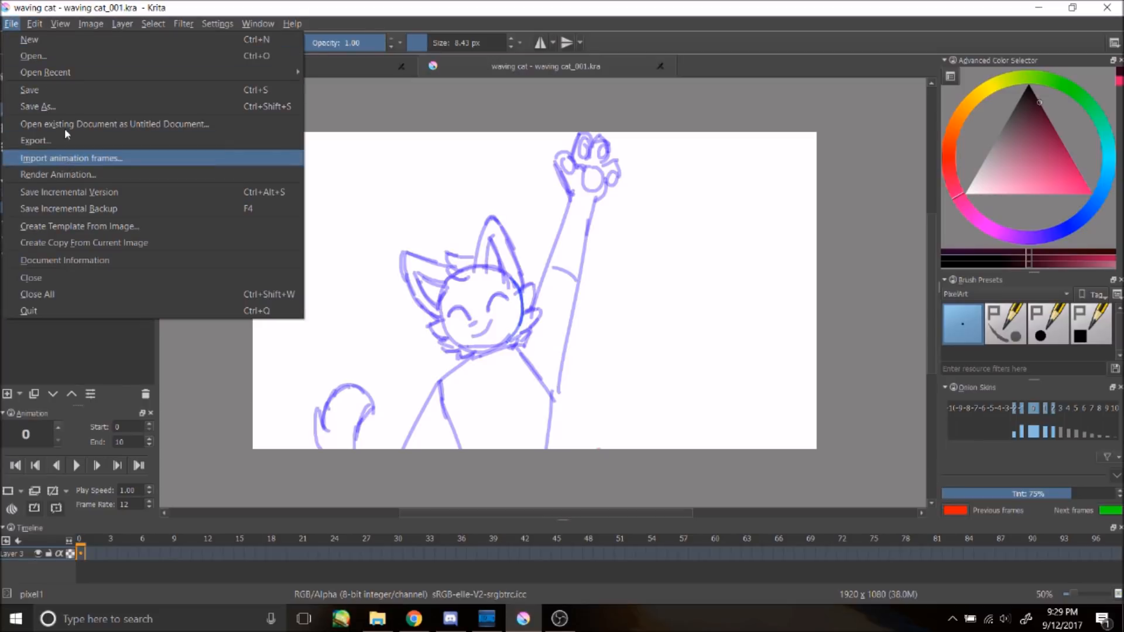
click(75, 176)
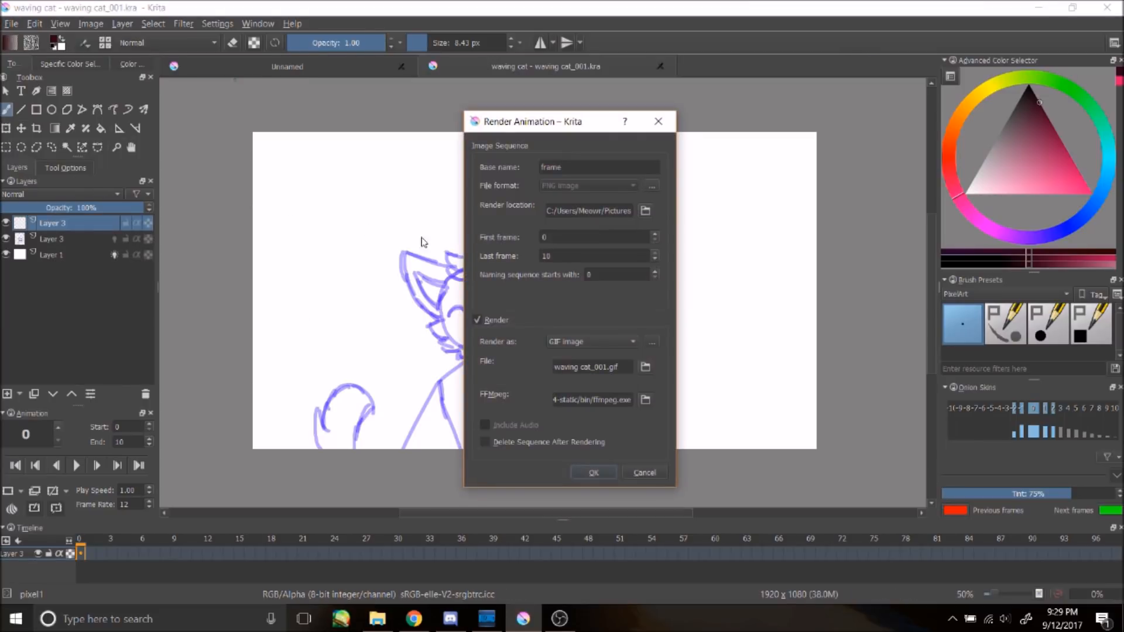
click(478, 319)
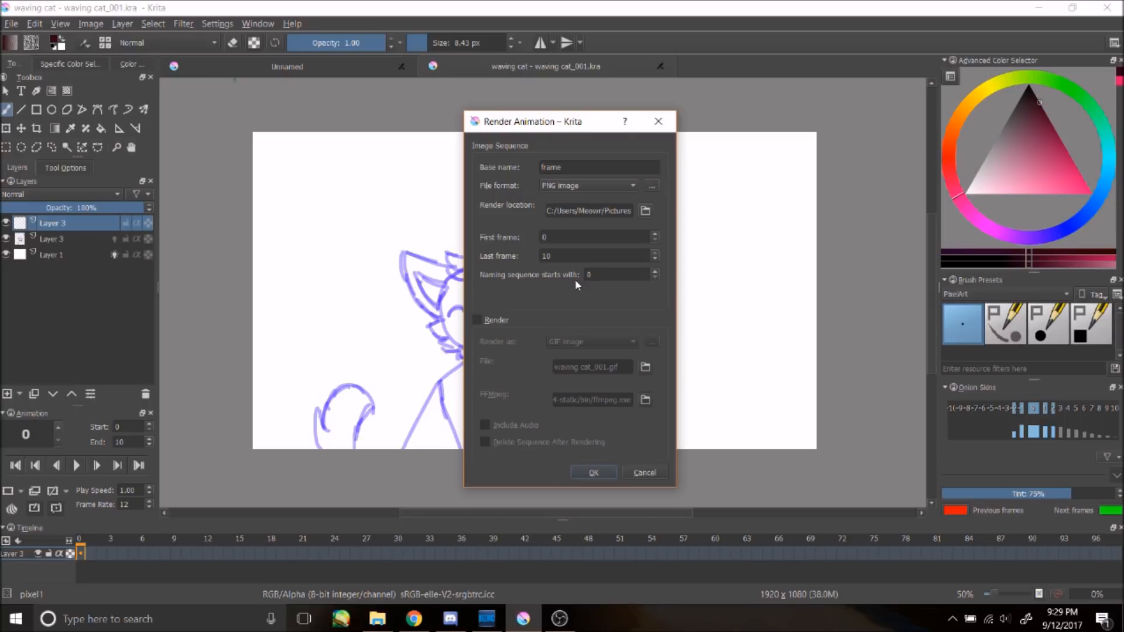
drag(563, 167, 529, 170)
text(ca)
Step: Set the render location to the waving cat folder and render the PNG image sequence
click(645, 211)
click(514, 283)
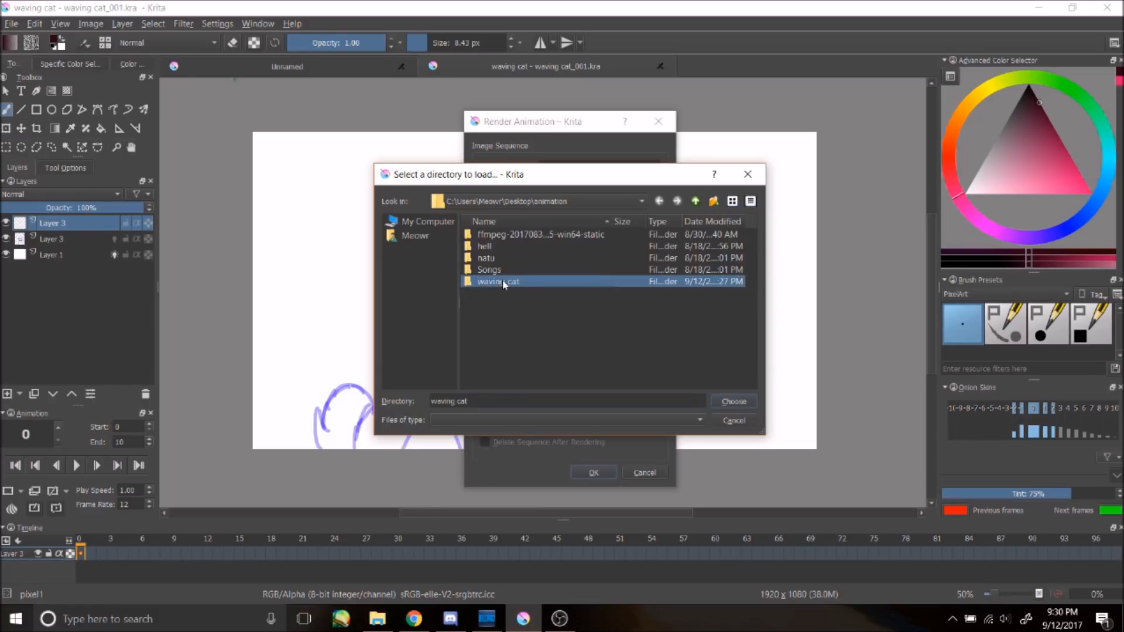
double_click(502, 280)
click(734, 401)
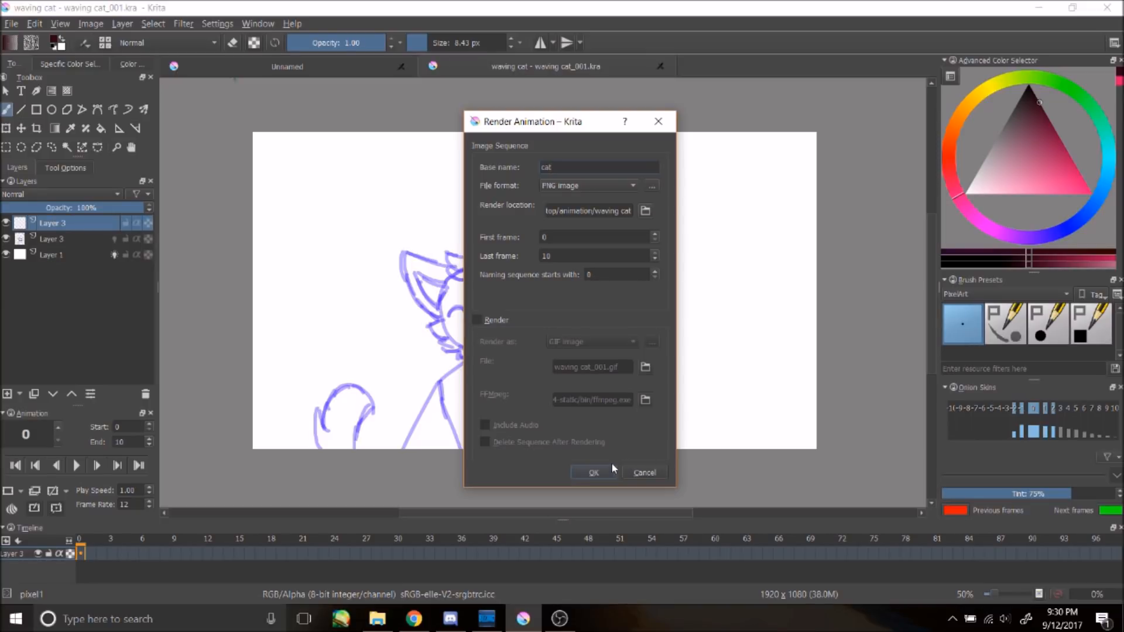
click(593, 472)
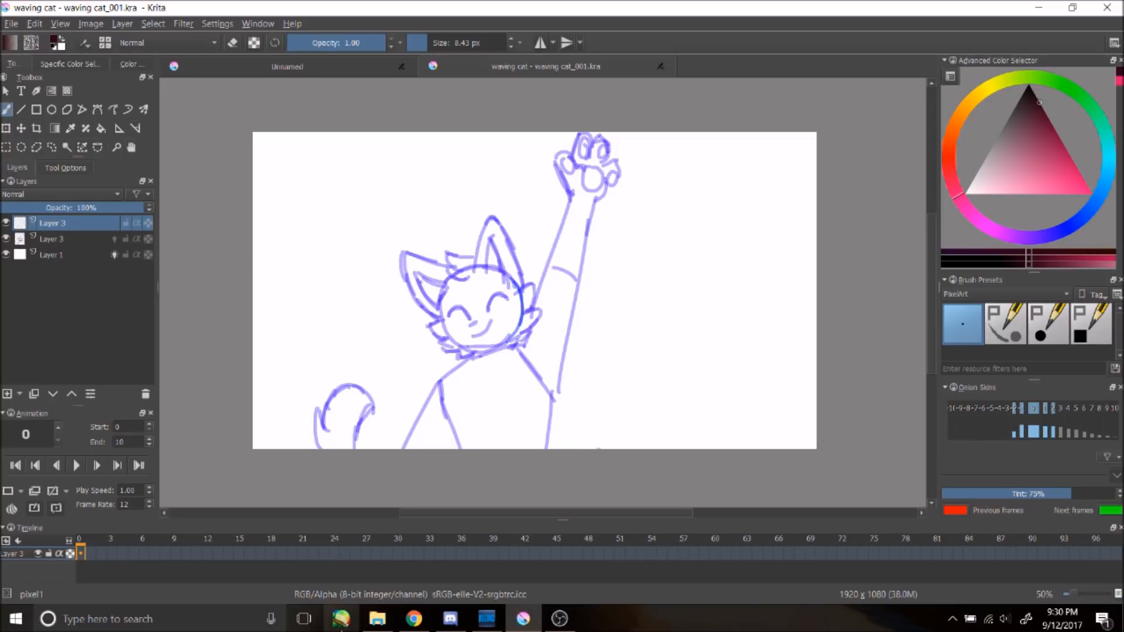
Step: Switch to PaintTool SAI and open cat0000.png from the waving cat animation folder
click(341, 619)
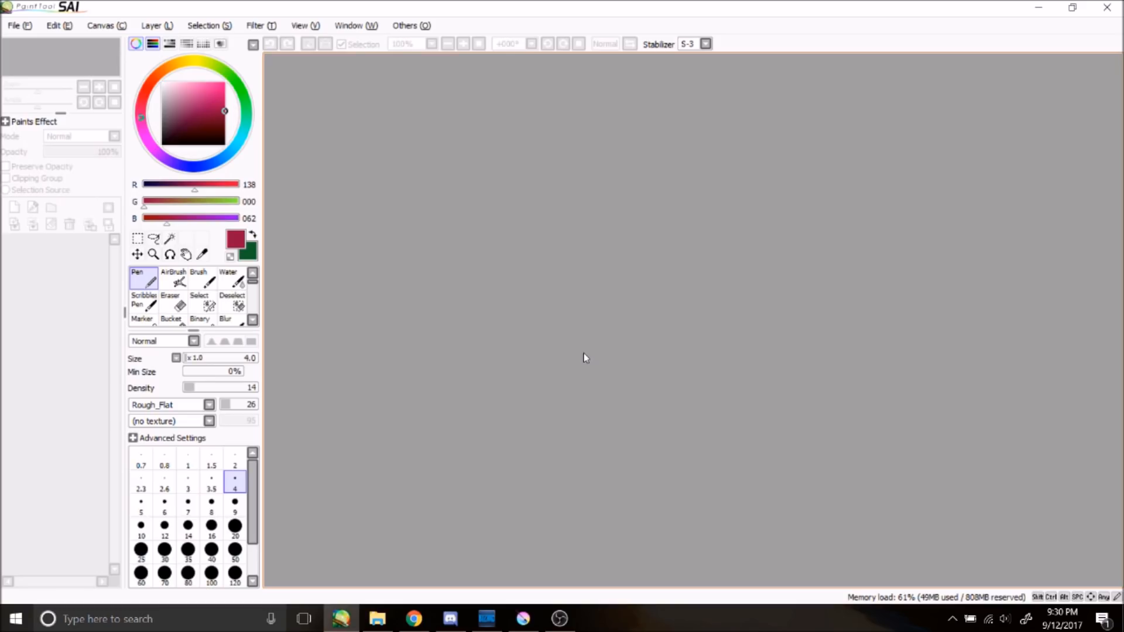
click(18, 25)
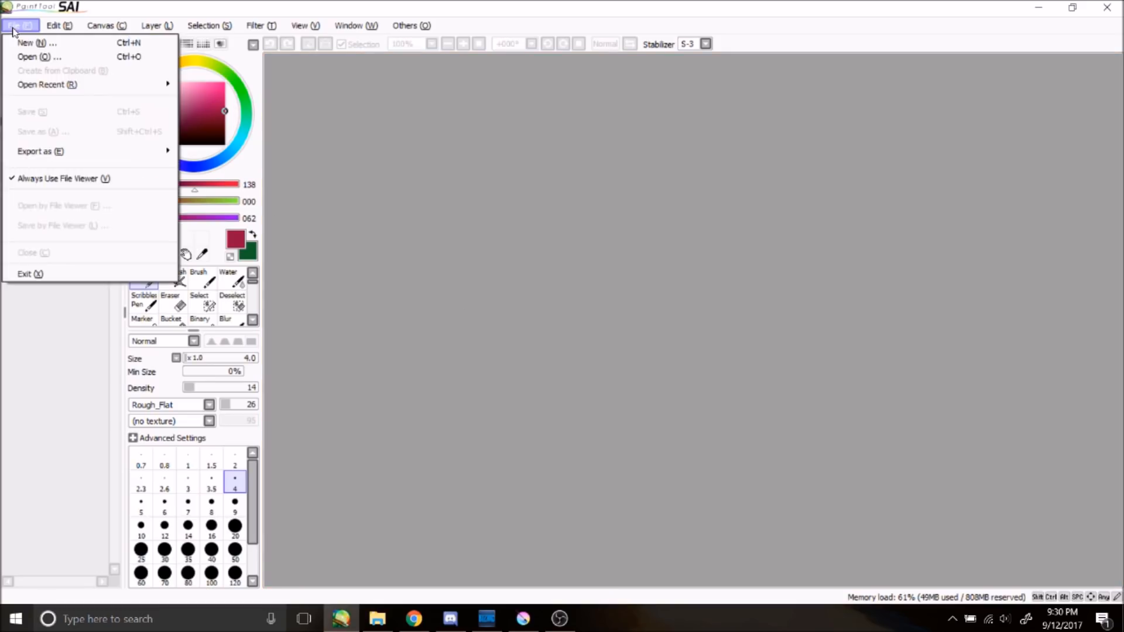
click(42, 57)
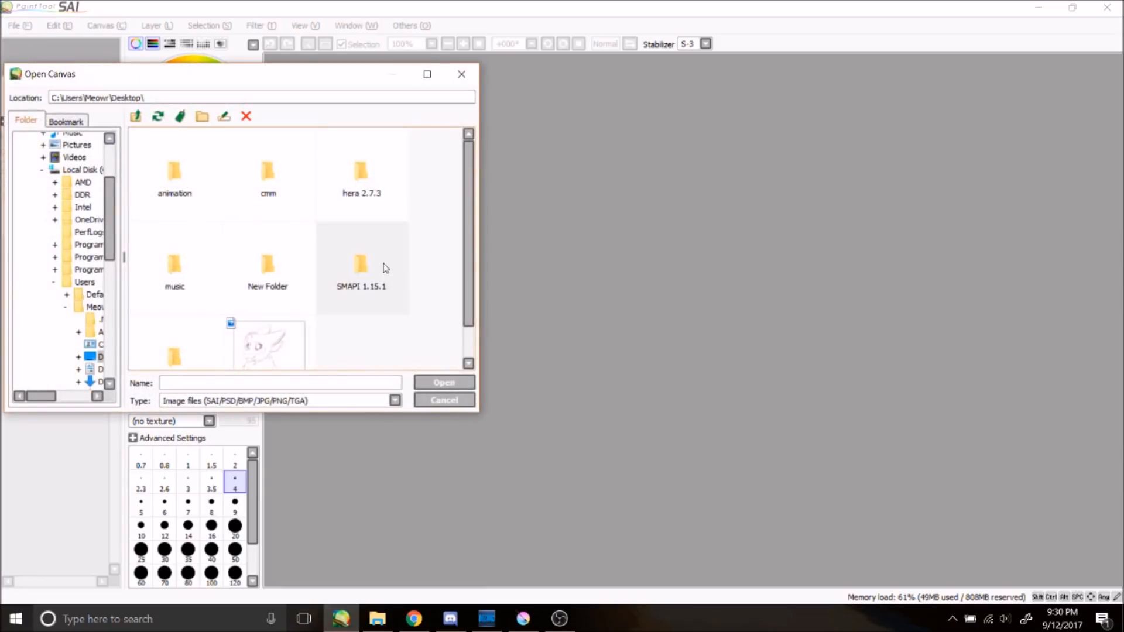
double_click(200, 182)
double_click(295, 258)
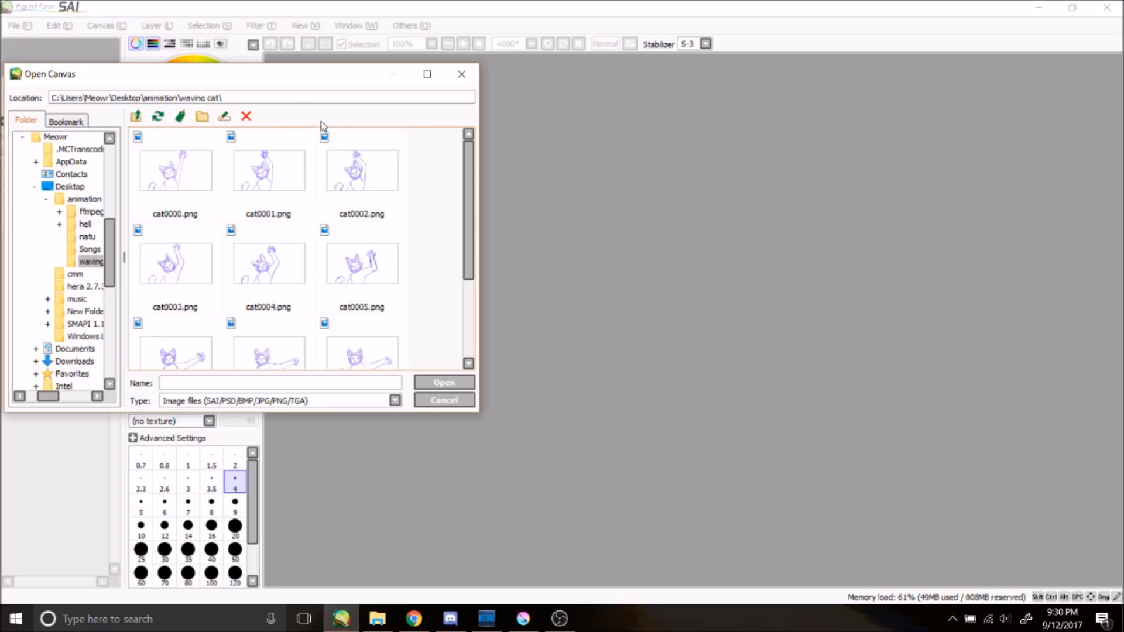
click(427, 75)
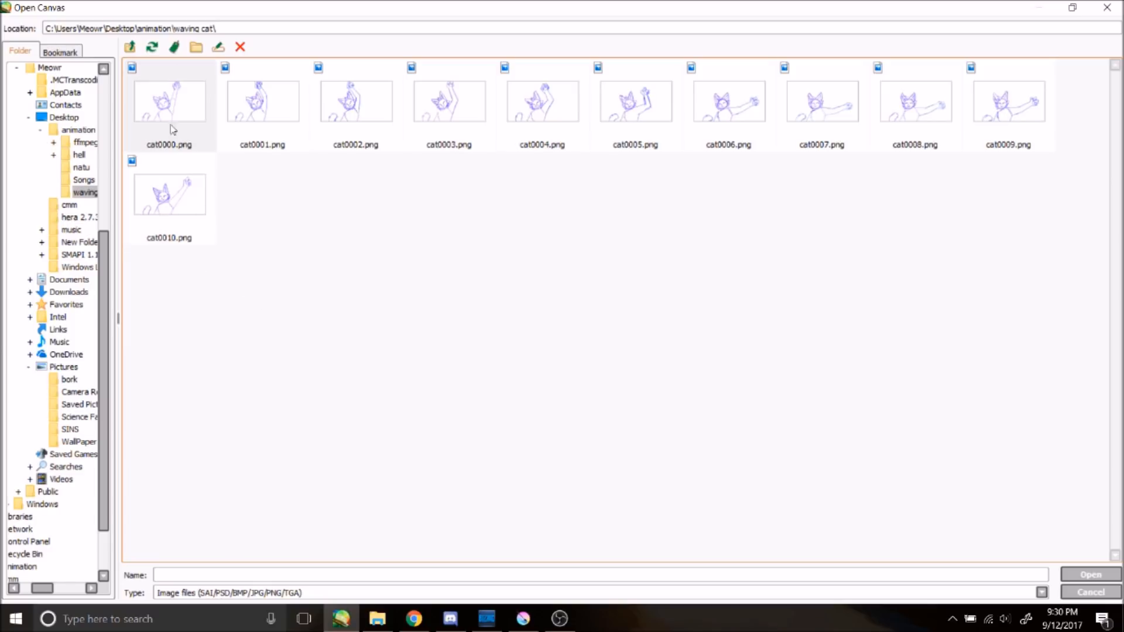
click(199, 122)
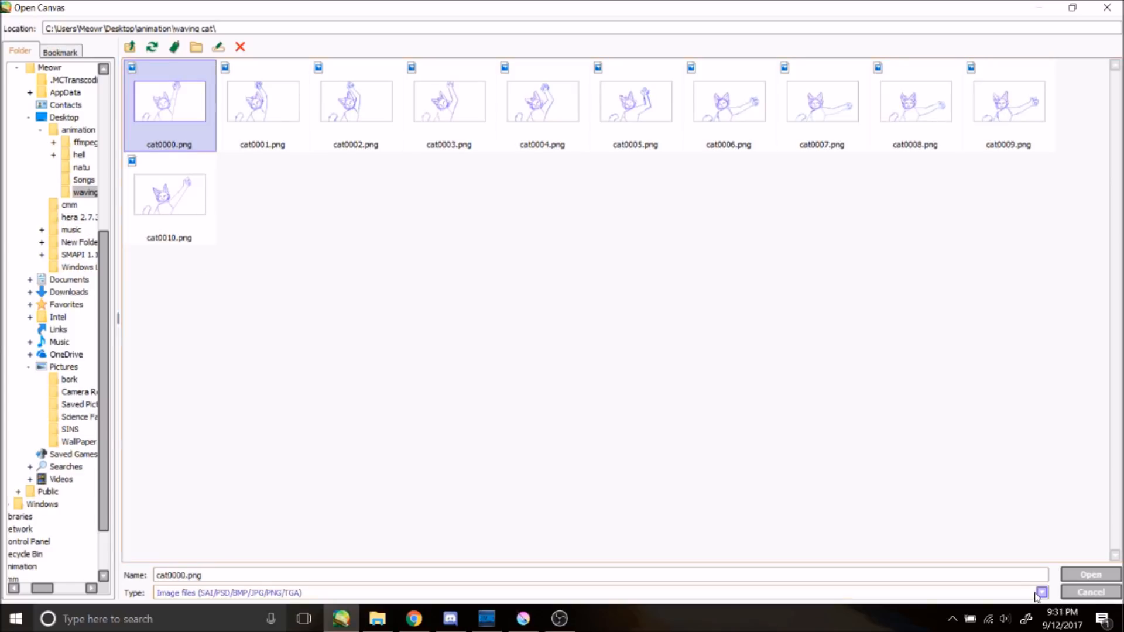
click(1083, 576)
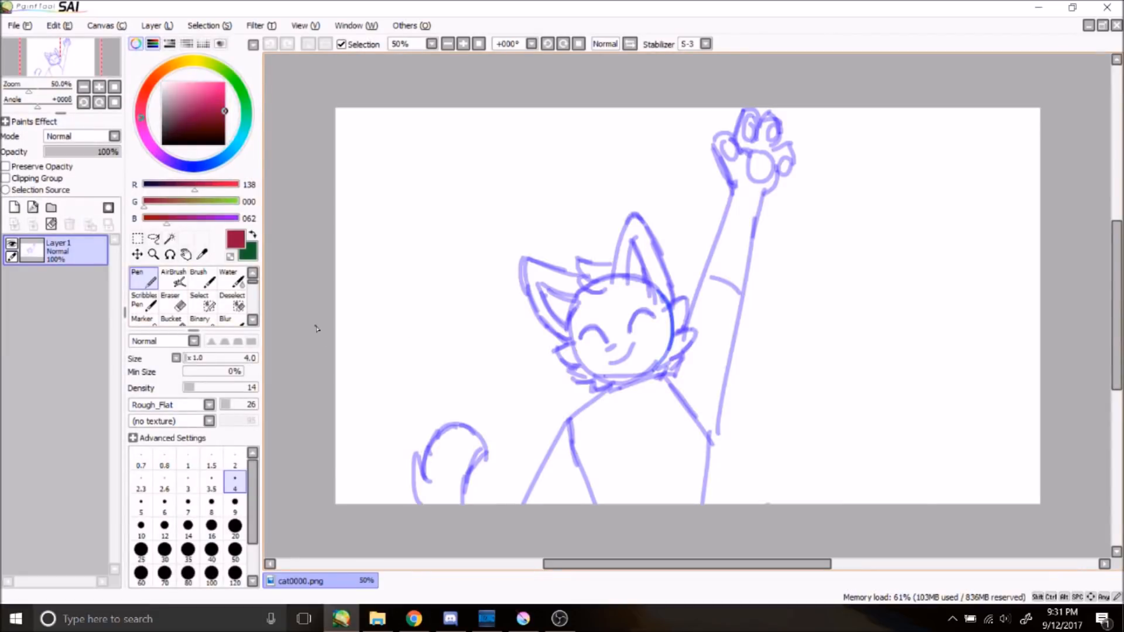
Step: Add a new layer and lower the original sketch layer's opacity to 56%
click(14, 208)
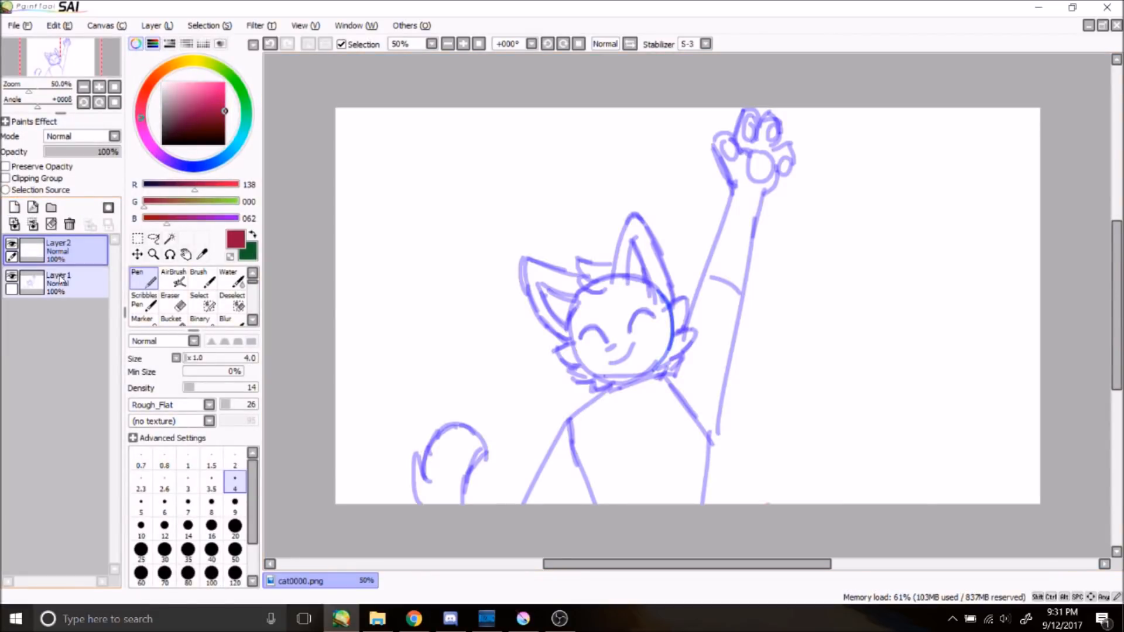
drag(97, 149, 87, 151)
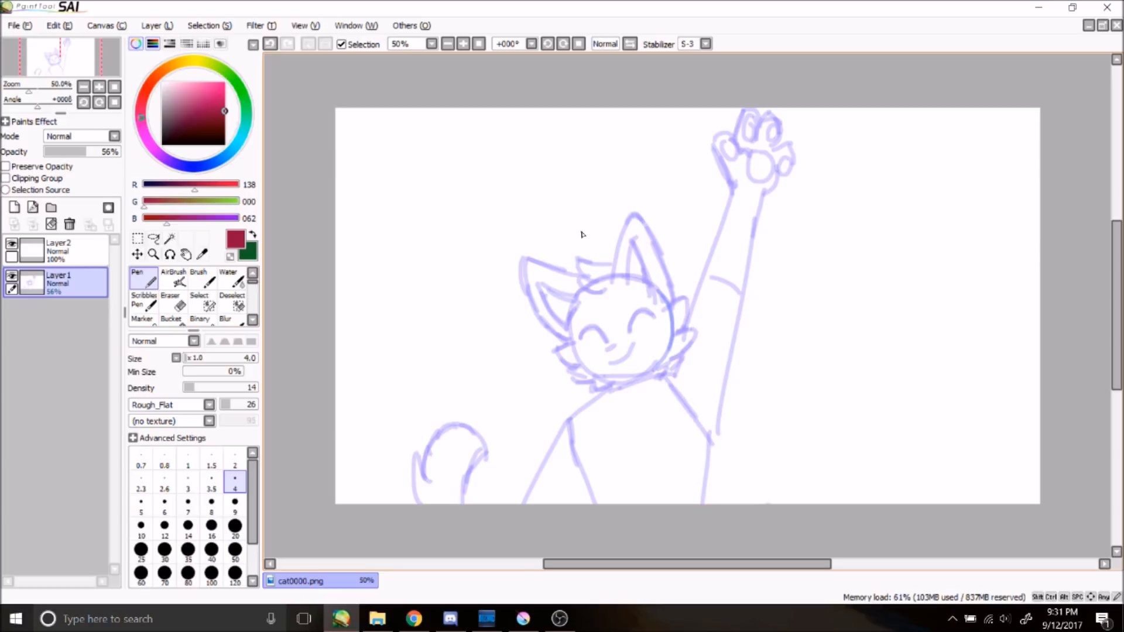
Step: Choose the Binary pen at size 10 with 21% minimum size and 255 opacity
click(199, 319)
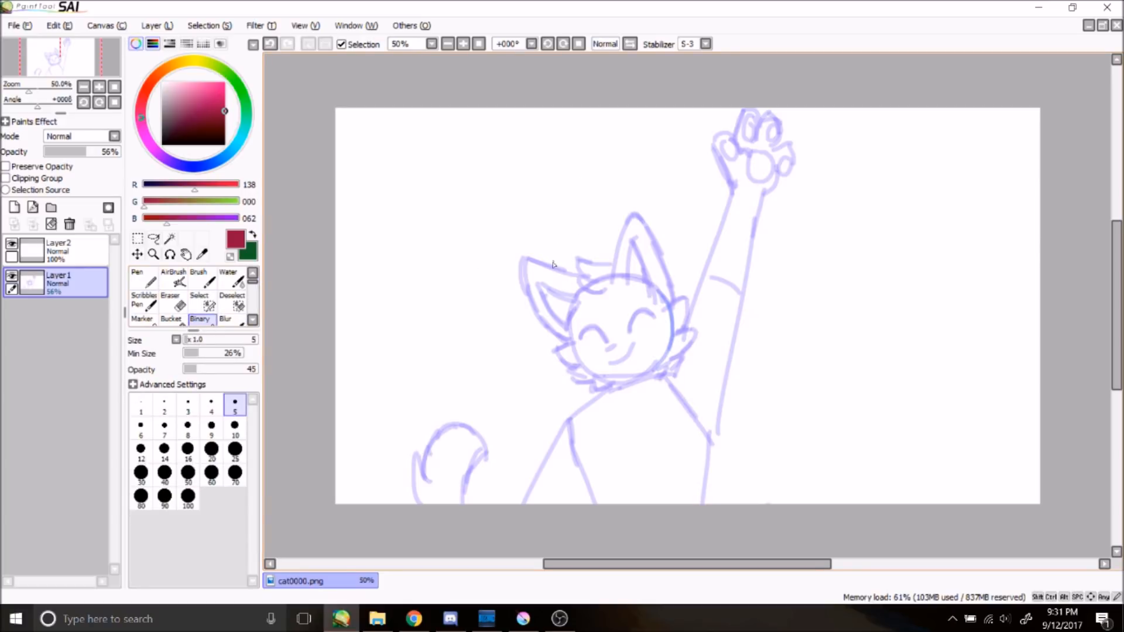
click(235, 426)
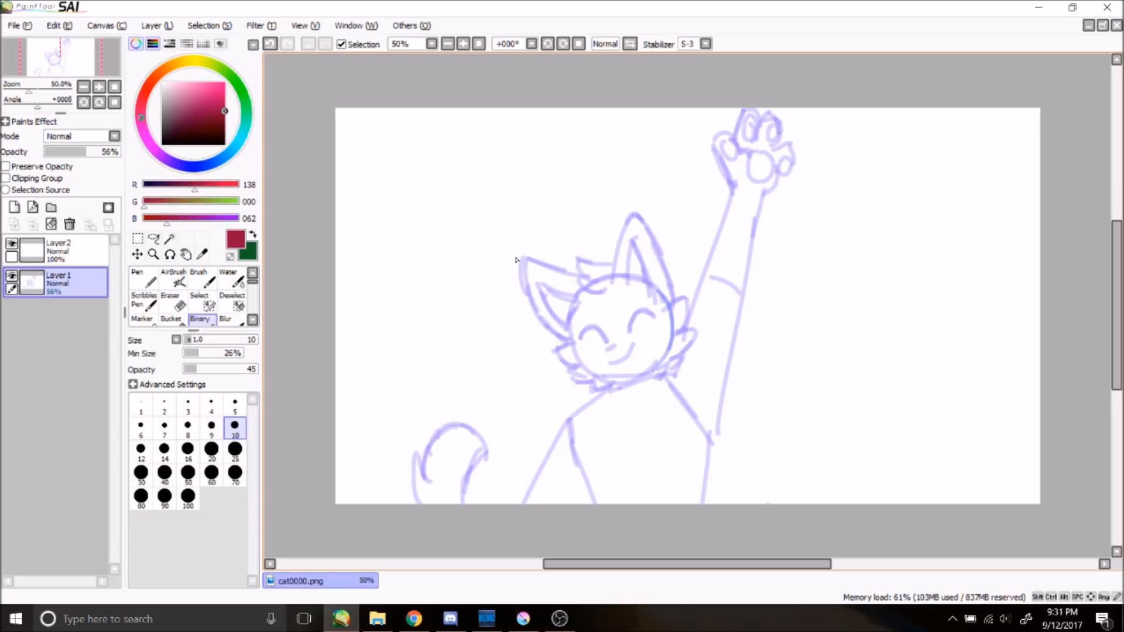
drag(628, 206, 619, 241)
key(ctrl+z)
click(201, 369)
click(196, 354)
drag(218, 372, 305, 316)
Step: Try tracing the cat's ear with strokes on the new layer and undo them all
drag(612, 283, 634, 210)
key(ctrl+z)
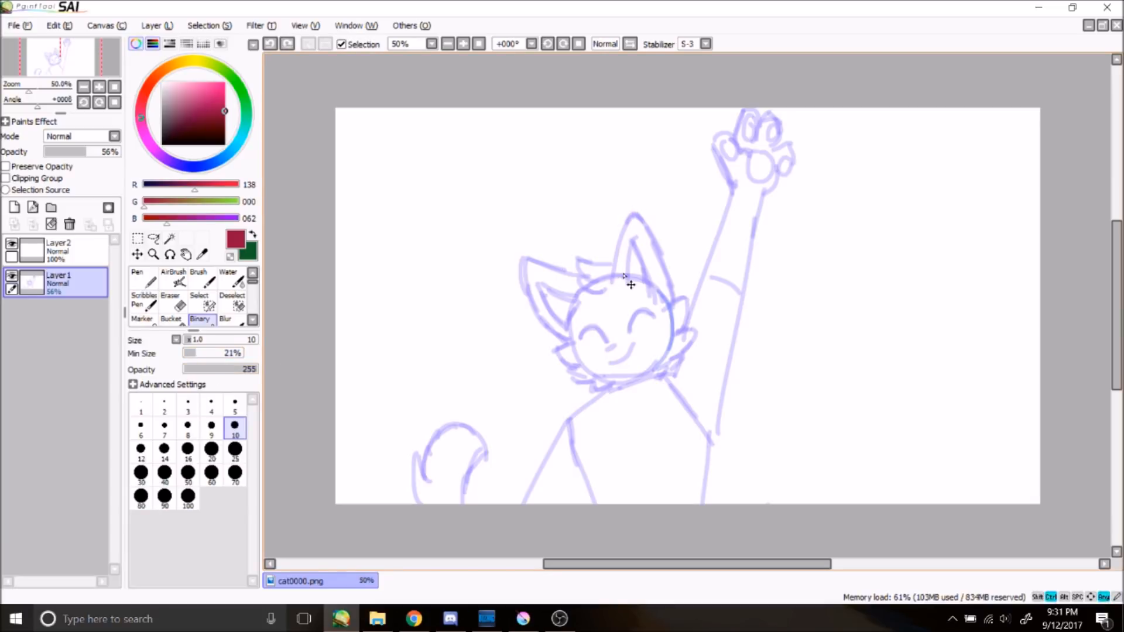
drag(610, 282, 661, 241)
key(ctrl+z)
mouse_move(613, 279)
mouse_down()
mouse_move(667, 232)
mouse_move(691, 287)
mouse_up()
key(ctrl+z)
mouse_move(613, 282)
mouse_down()
mouse_move(626, 222)
mouse_move(683, 289)
mouse_up()
key(ctrl+z)
mouse_move(613, 282)
mouse_down()
mouse_move(629, 206)
mouse_move(674, 274)
mouse_up()
key(ctrl+z)
click(58, 249)
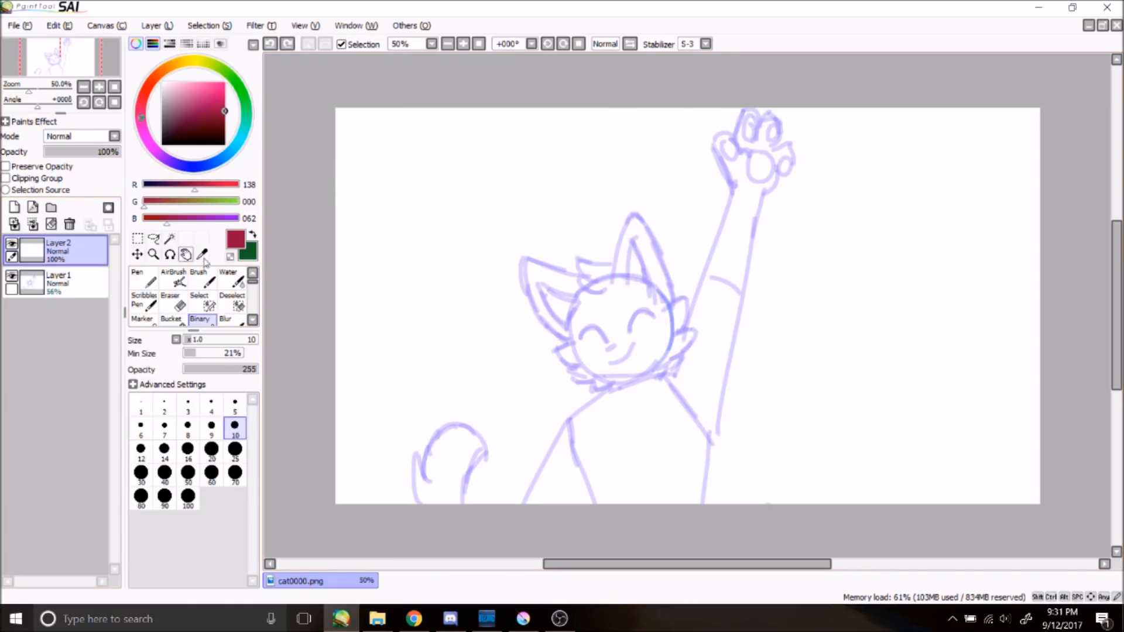
mouse_move(609, 283)
mouse_down()
mouse_move(655, 247)
mouse_move(657, 286)
mouse_move(685, 293)
mouse_up()
key(ctrl+z)
key(ctrl+z)
mouse_move(613, 283)
mouse_down()
mouse_move(683, 305)
mouse_move(659, 287)
mouse_move(640, 244)
mouse_move(656, 292)
mouse_up()
key(ctrl+z)
drag(630, 331, 655, 321)
key(ctrl+z)
key(ctrl+z)
key(ctrl+z)
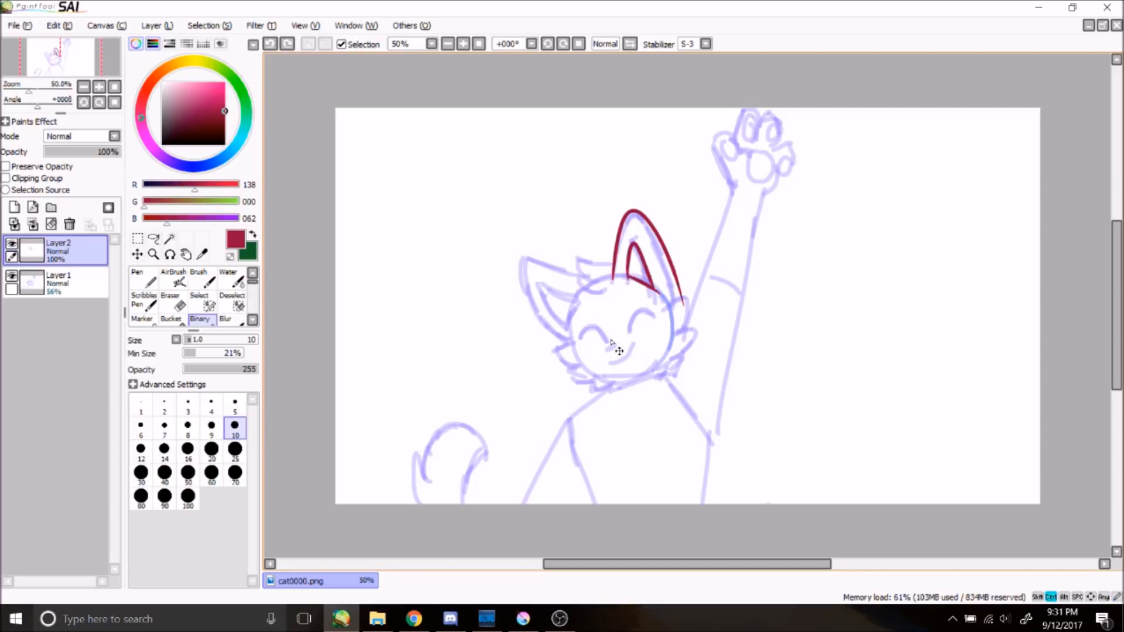
key(ctrl+z)
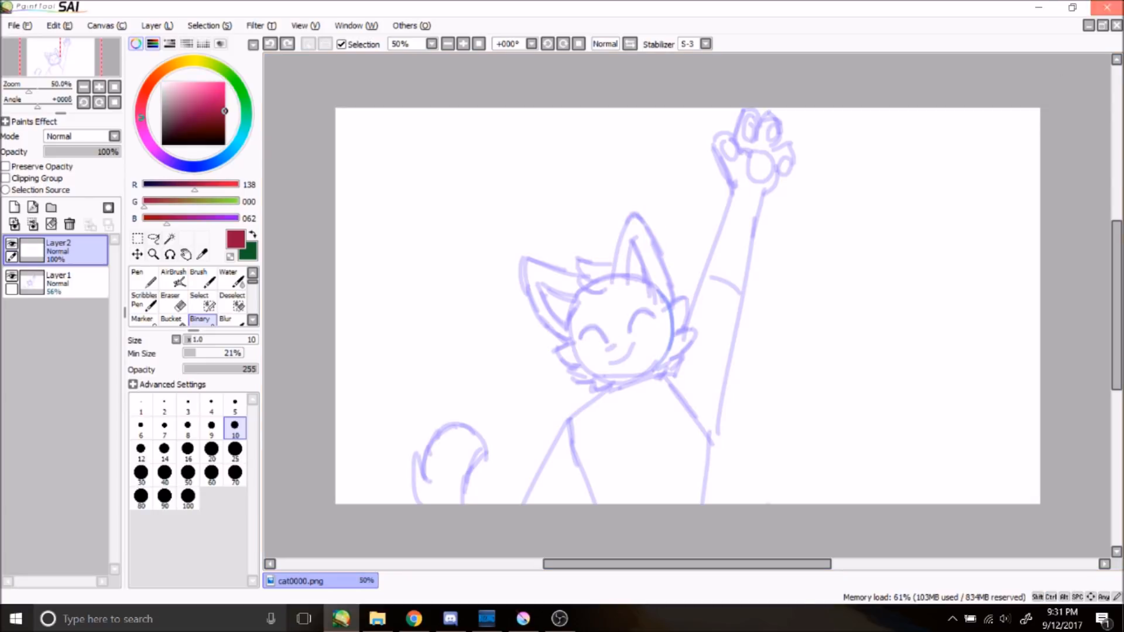
Step: Close PaintTool SAI without saving and return to the Krita window
click(1106, 8)
click(631, 371)
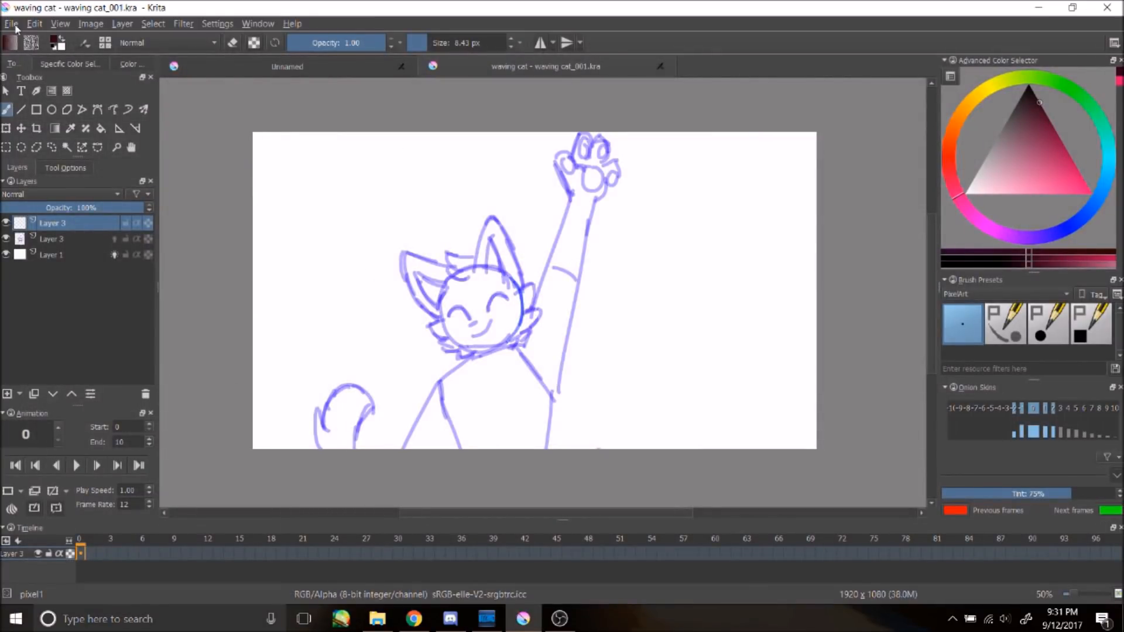
click(414, 619)
scroll(249, 315, up, 10)
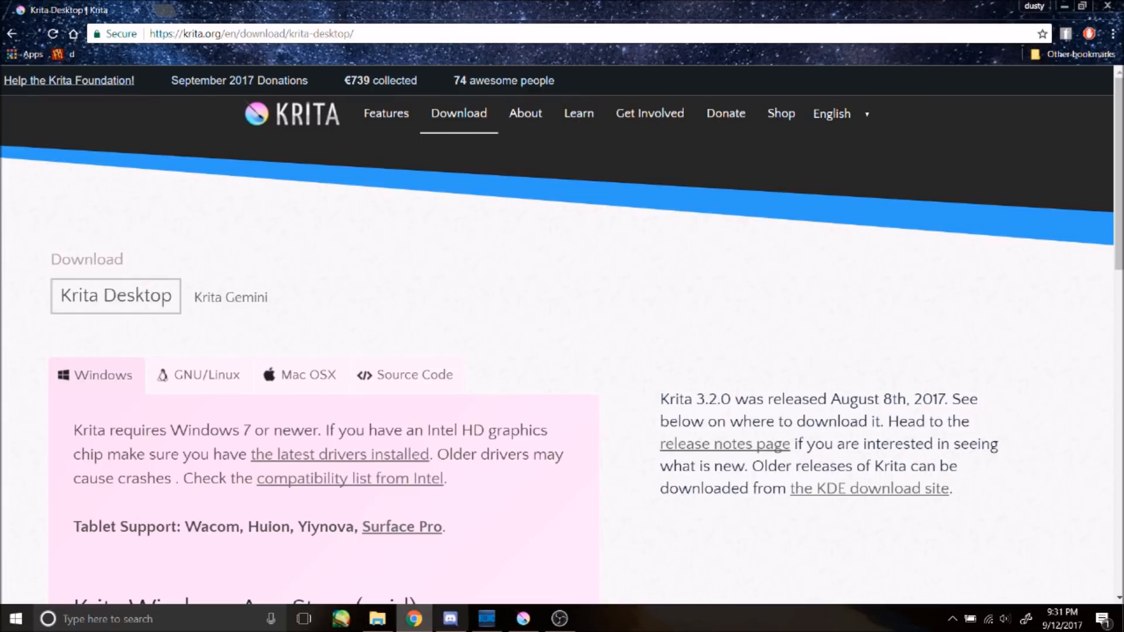
click(531, 625)
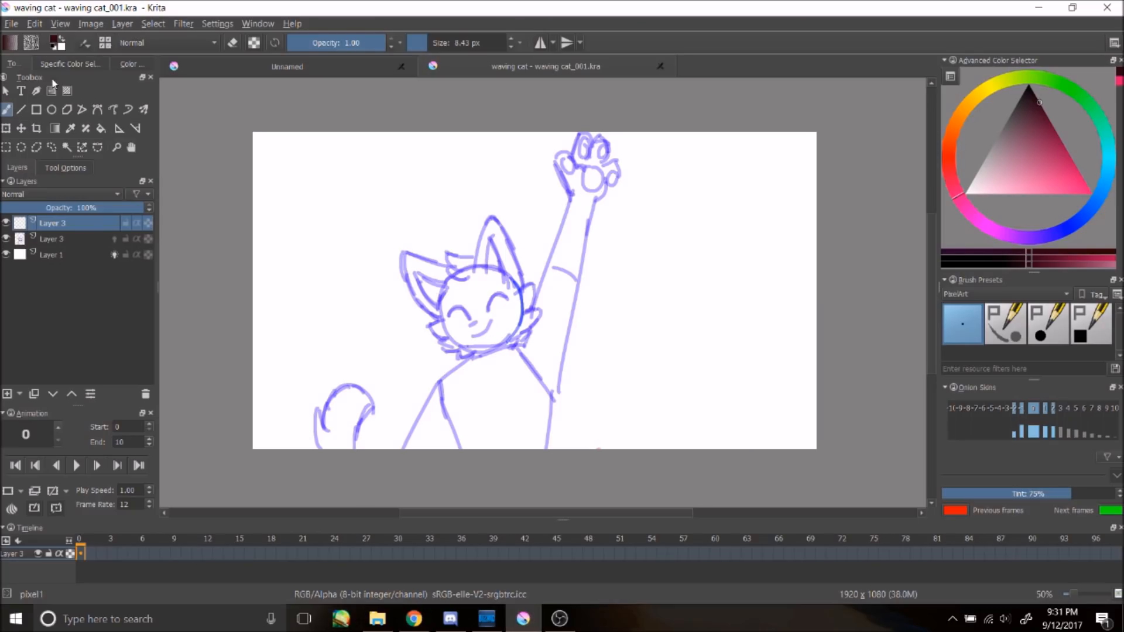
Step: Reopen Render Animation and enable the Render option for GIF image output
click(12, 24)
click(53, 240)
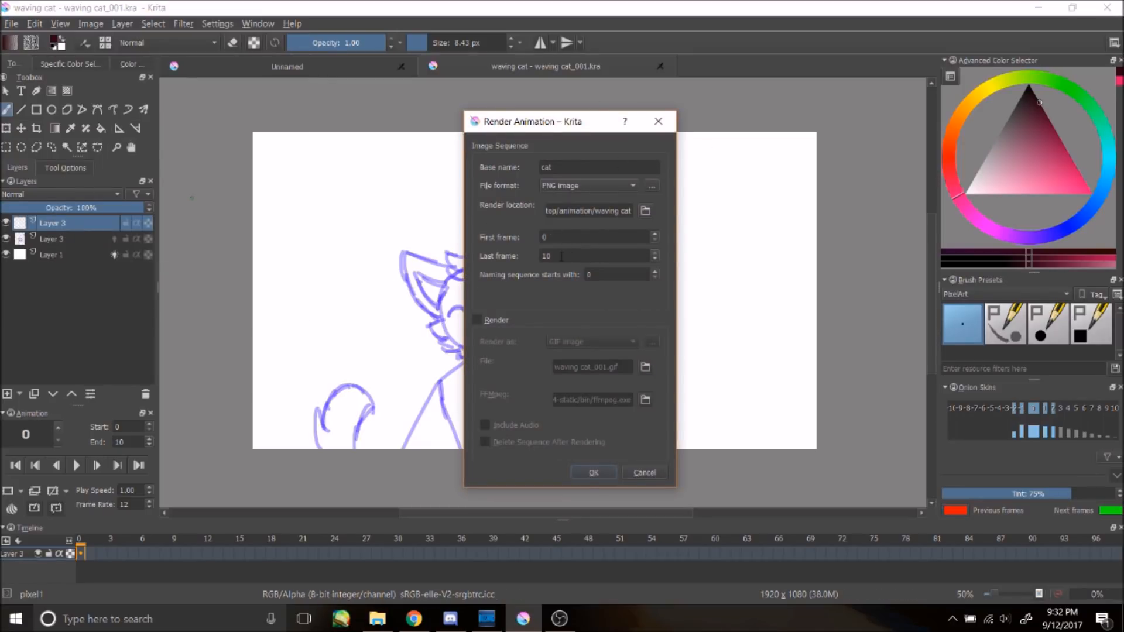
click(491, 320)
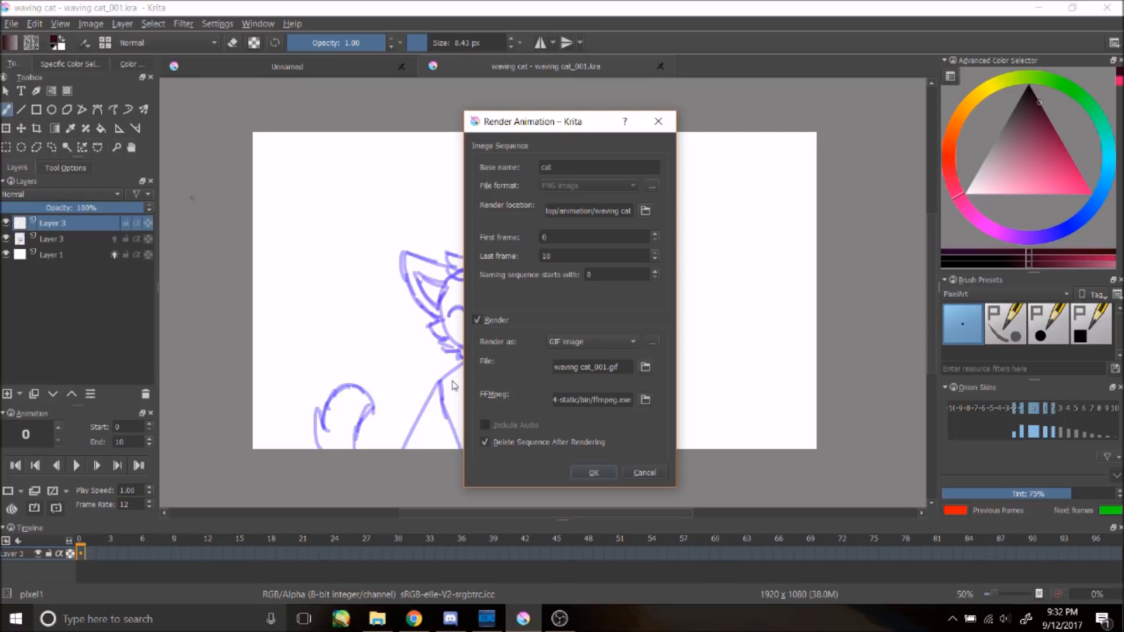
Step: Switch to the browser and search the web for how to render animations in krita
mouse_move(414, 619)
click(413, 559)
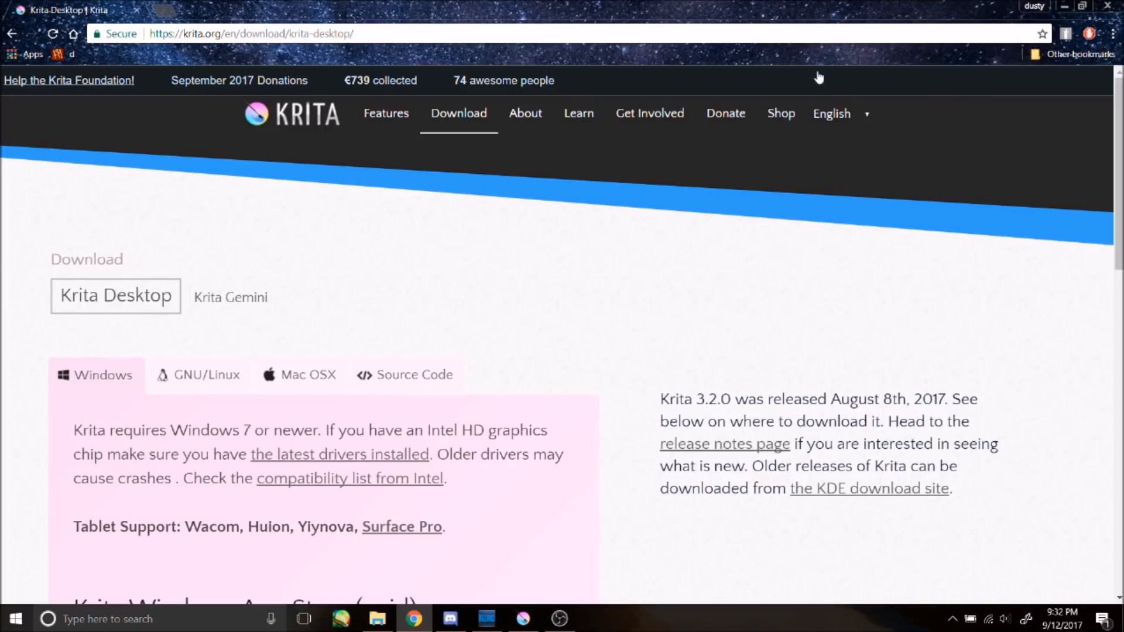
click(163, 9)
click(390, 41)
text(how to re)
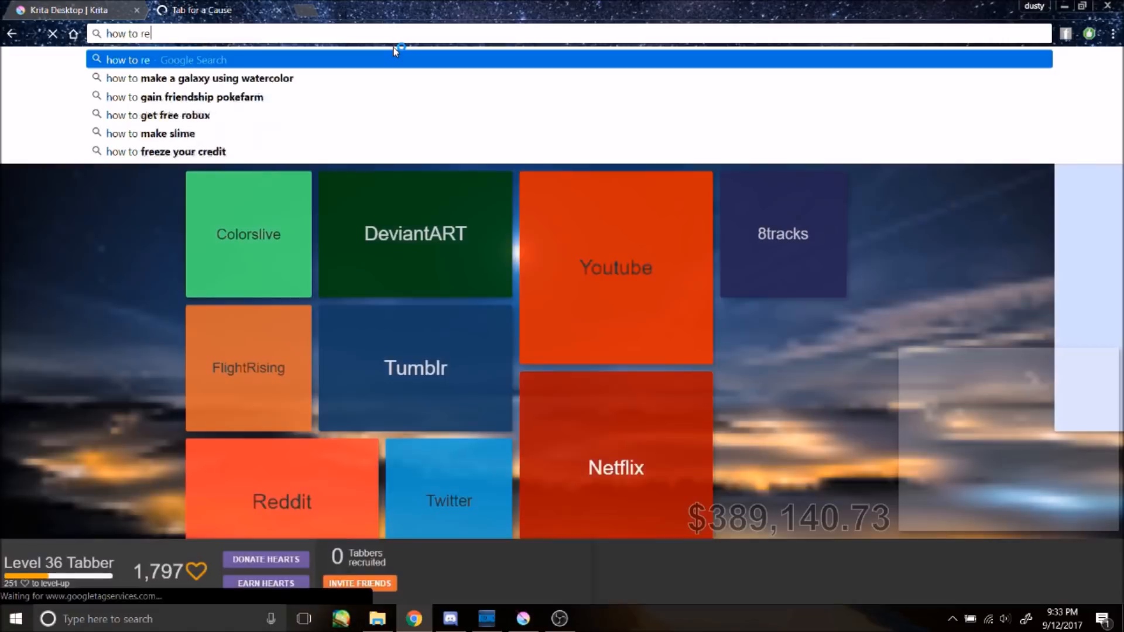
text(nder animations in ke)
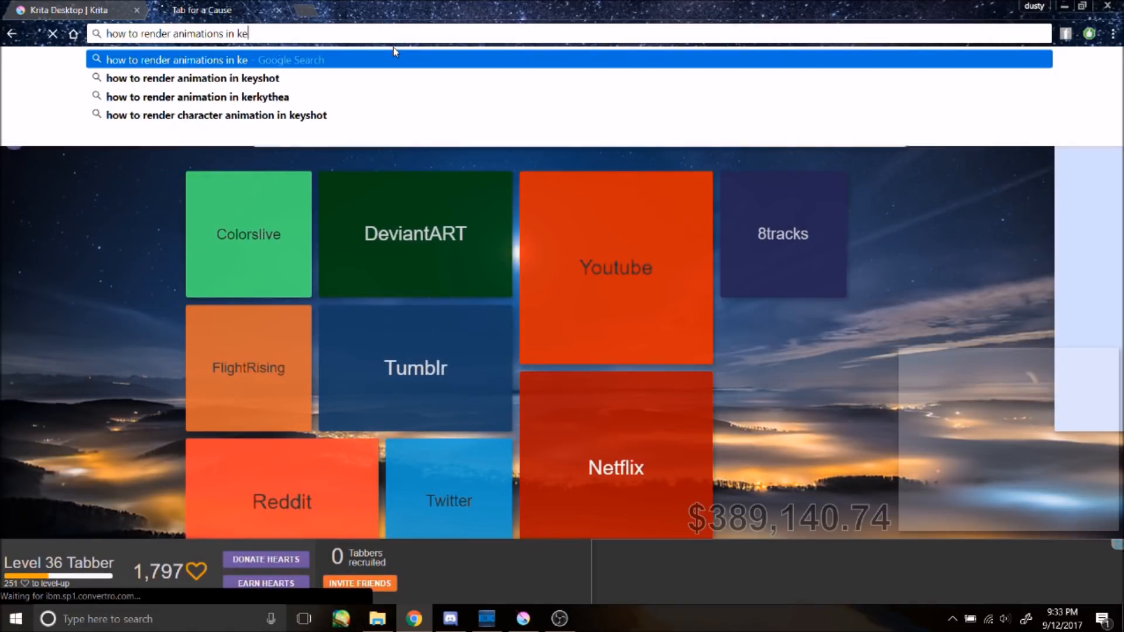
key(BackSpace)
text(rita)
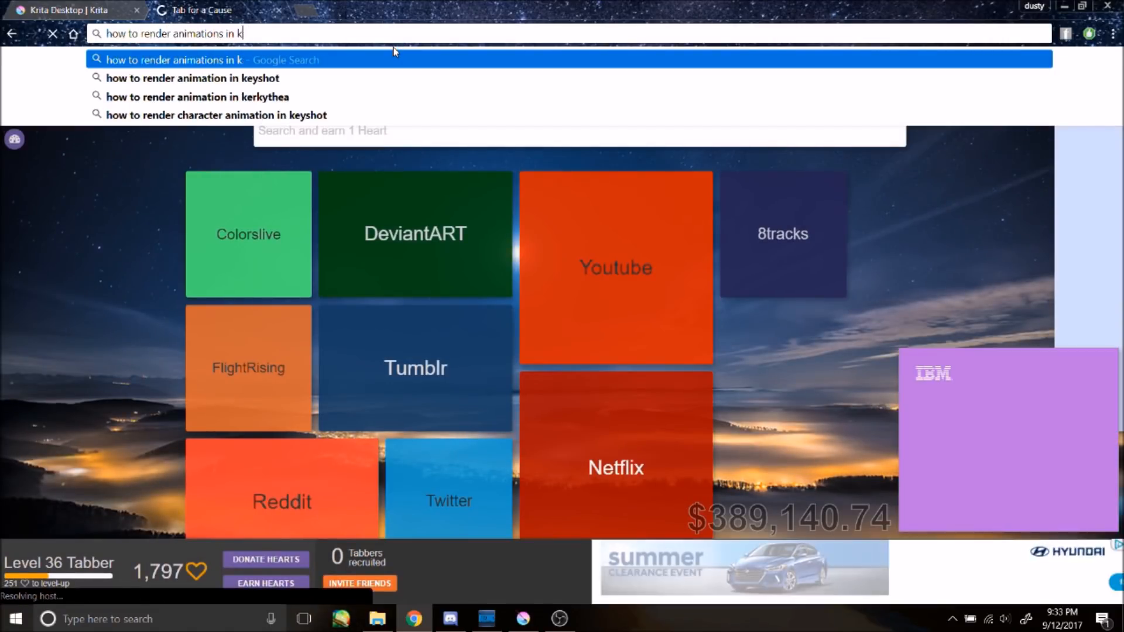
key(Return)
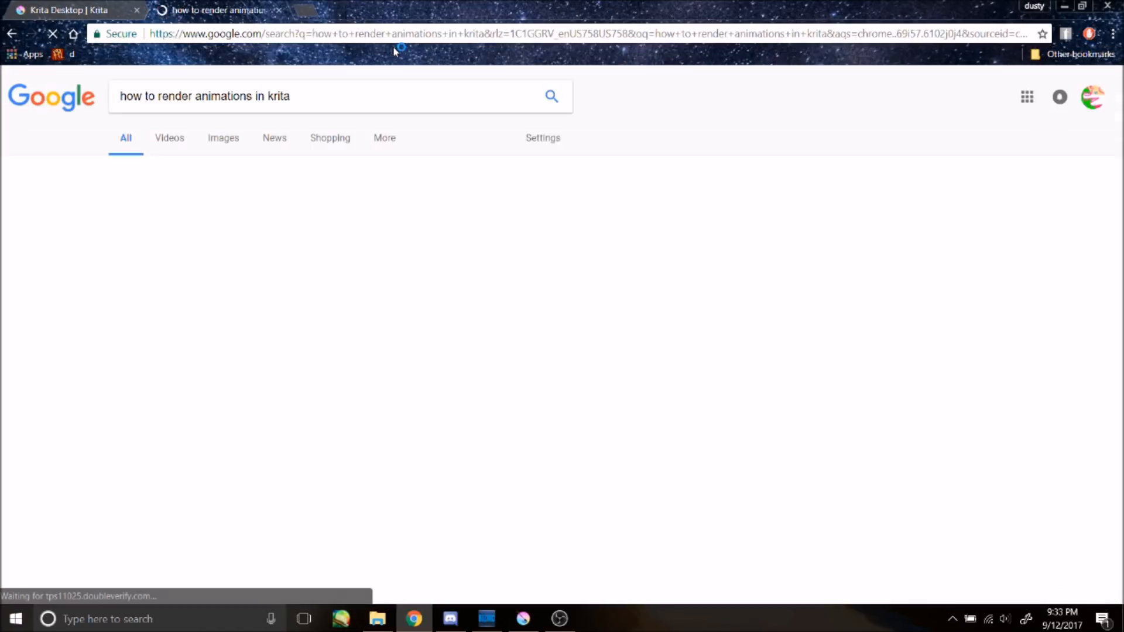
Step: Open the Krita Render Animation documentation and read its section on setting up FFmpeg
click(310, 271)
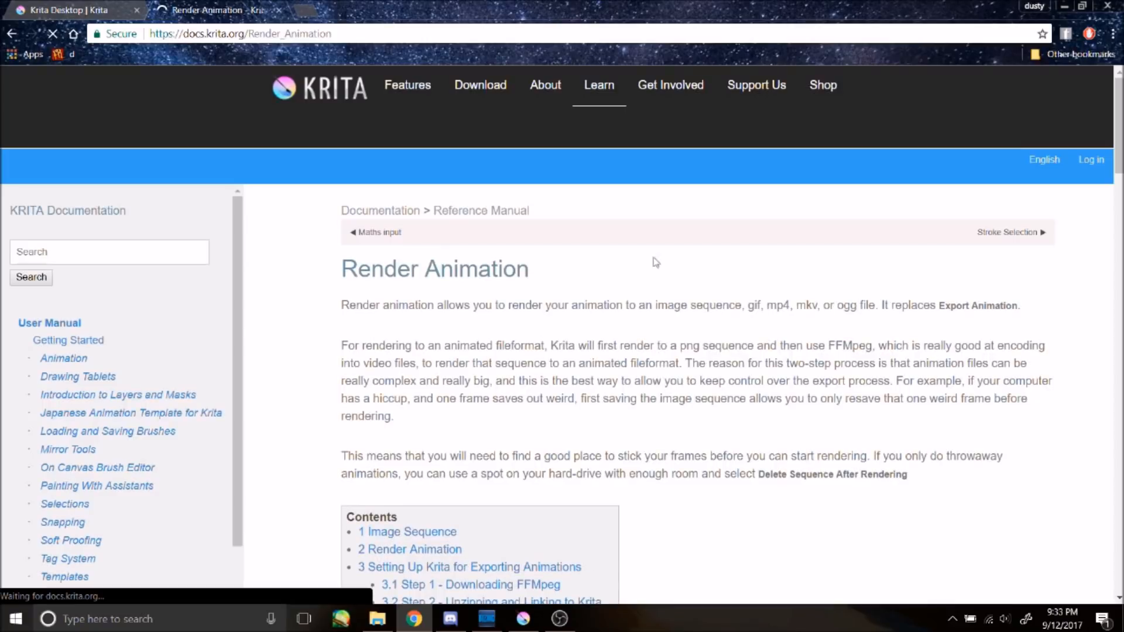
scroll(579, 258, down, 3)
scroll(646, 291, down, 5)
scroll(645, 291, down, 15)
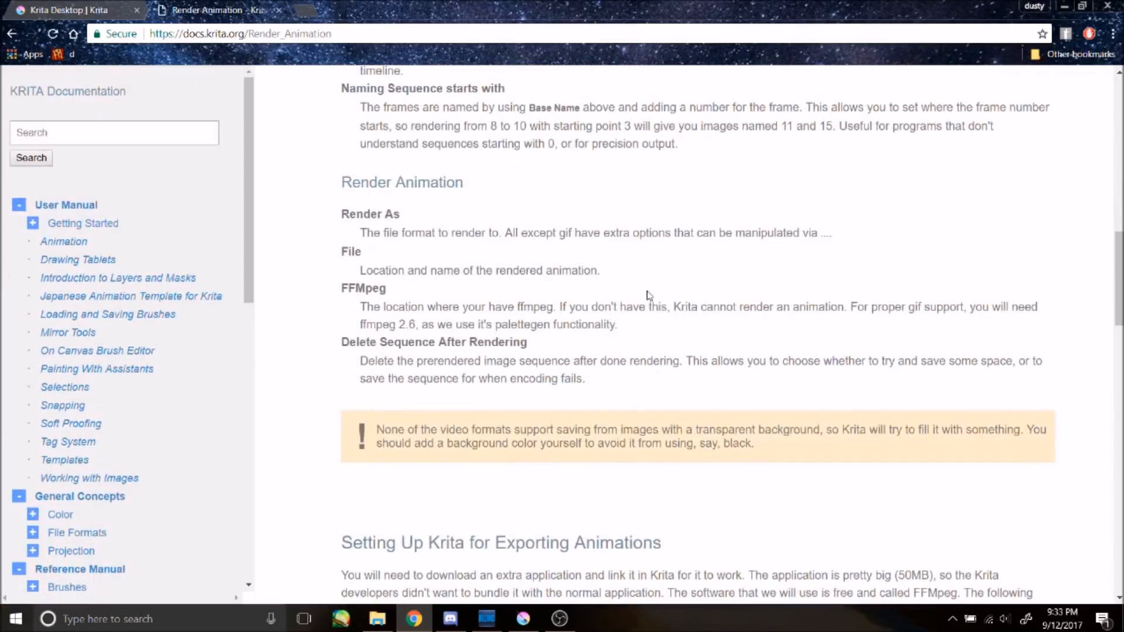
scroll(672, 306, up, 3)
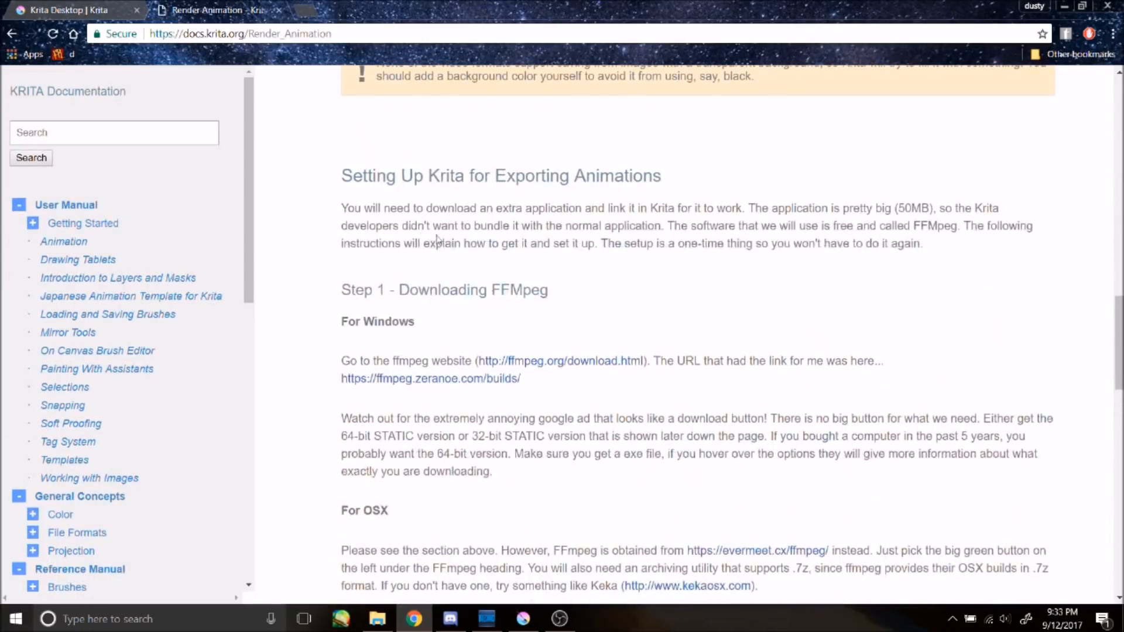
Step: Open the ffmpeg.org download page in a new tab, examine it, and close the tab
right_click(560, 364)
click(563, 370)
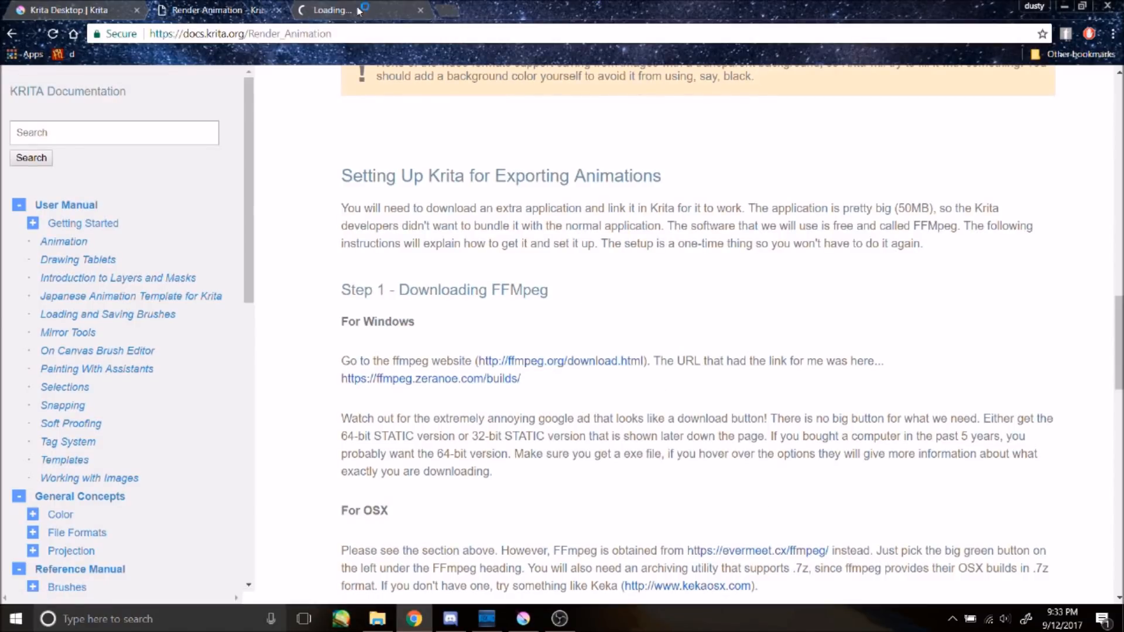
click(374, 10)
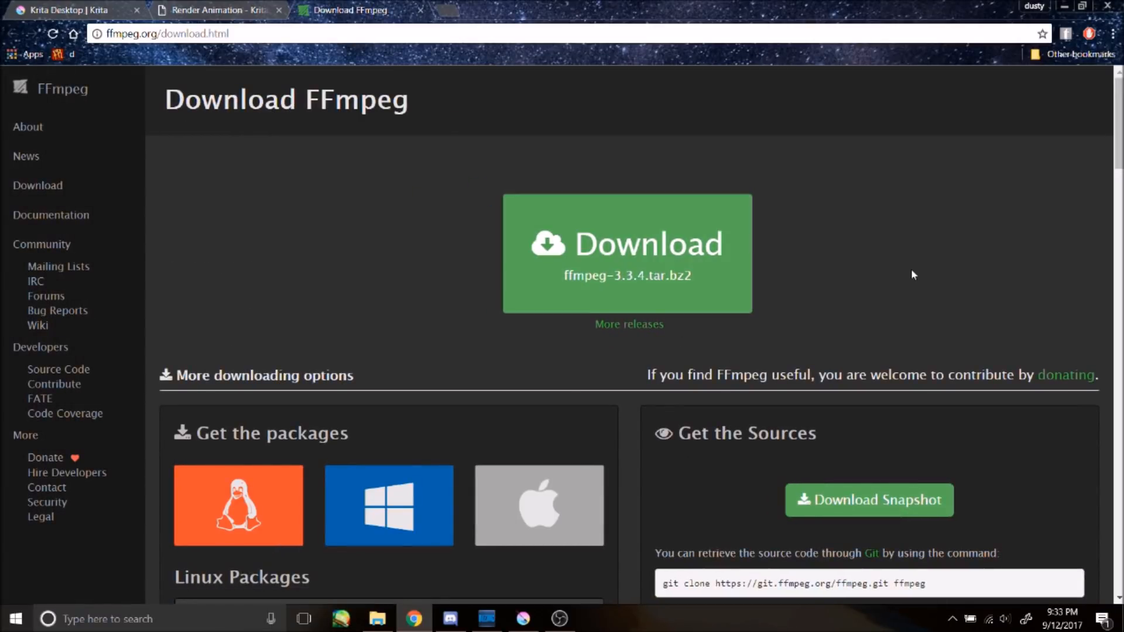
scroll(911, 271, down, 1)
click(420, 10)
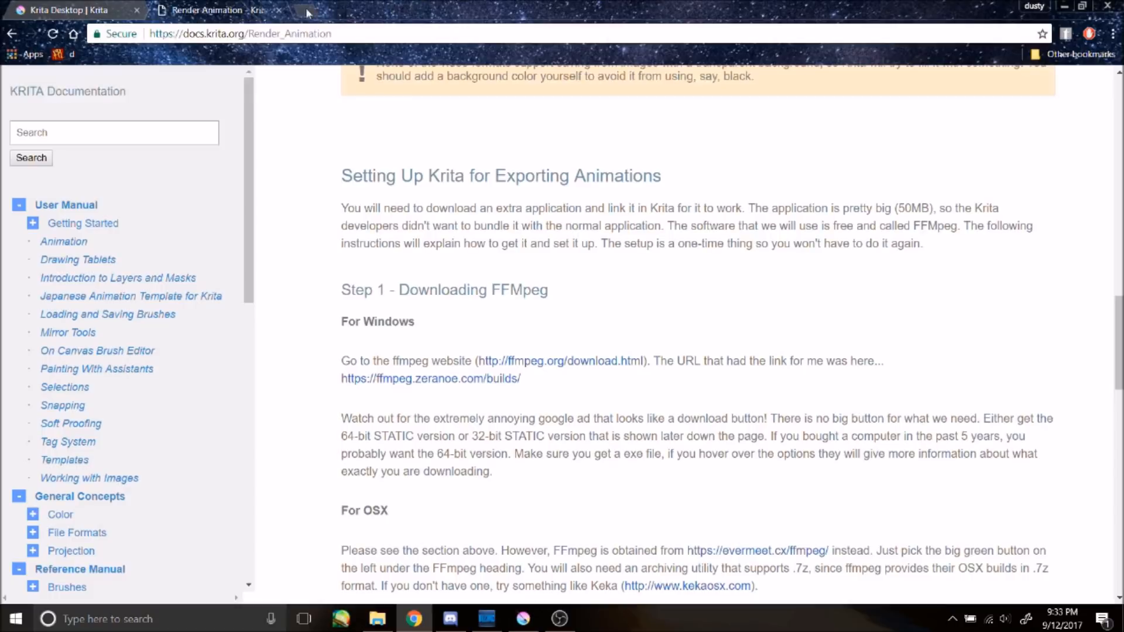
Step: Open the Zeranoe FFmpeg builds page in a new tab, examine the download options, and close it
right_click(455, 381)
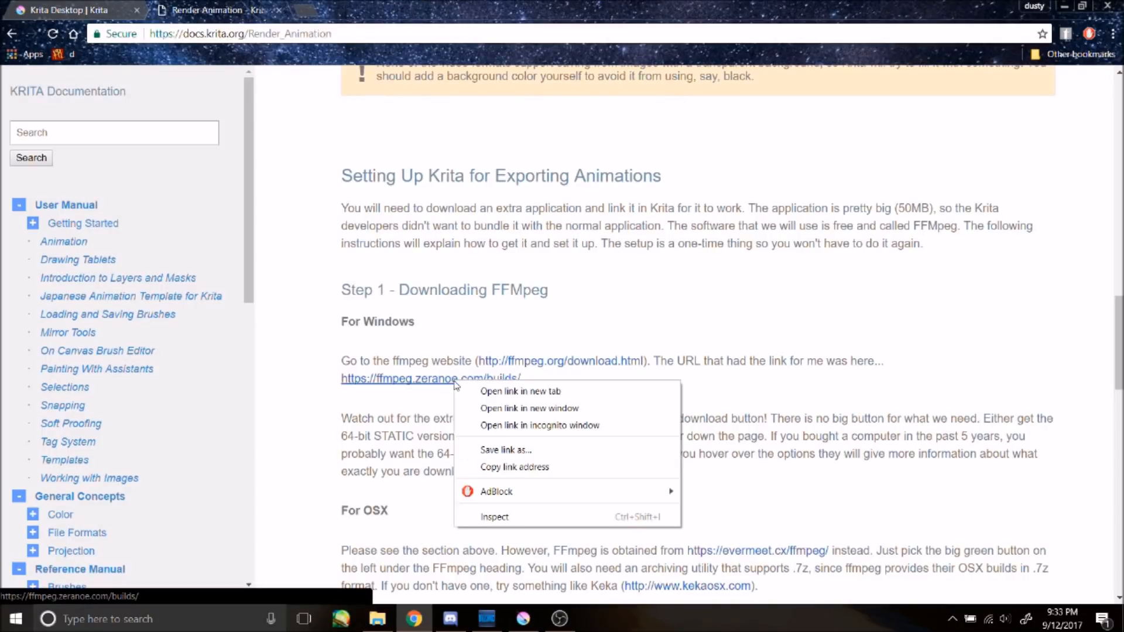
click(471, 392)
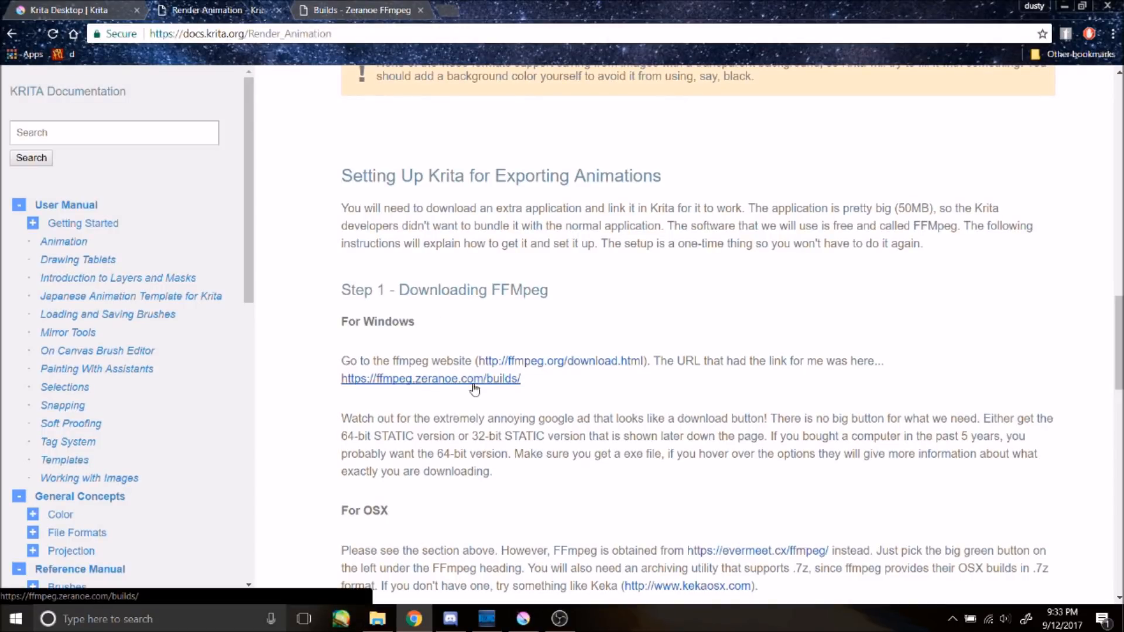
click(373, 5)
scroll(498, 298, down, 3)
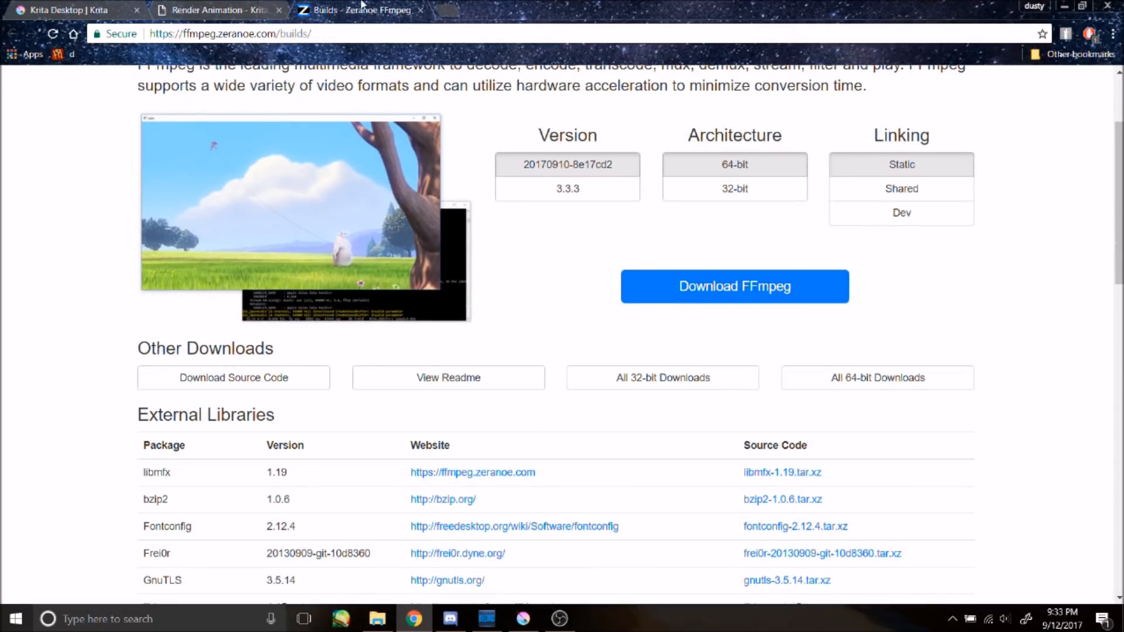
click(421, 10)
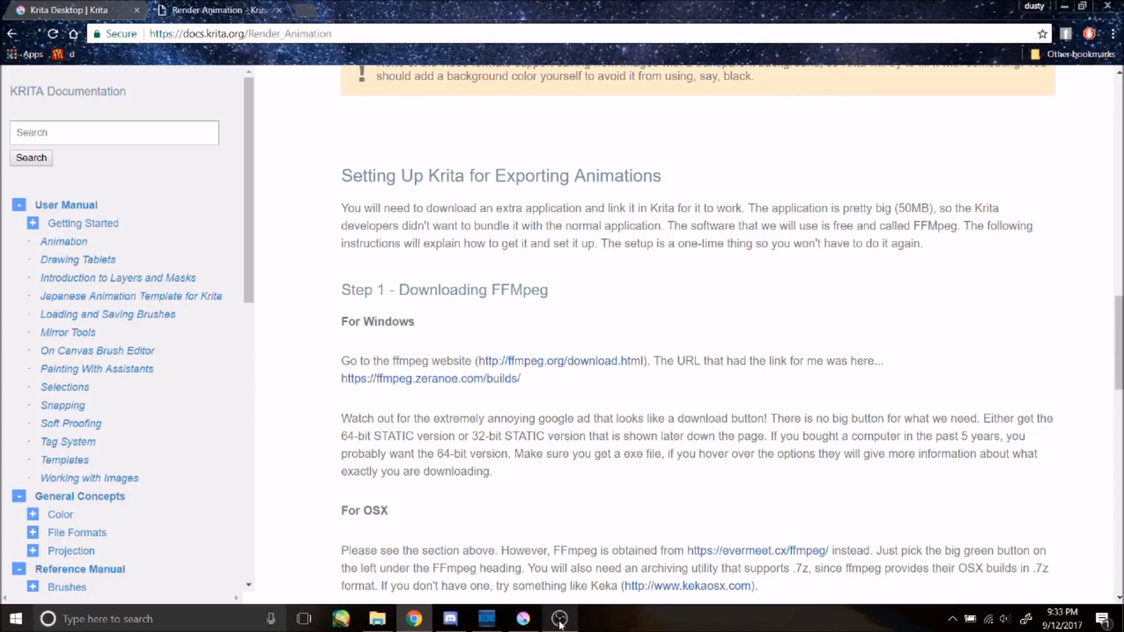
Step: Set the FFmpeg executable in the Render Animation dialog to ffmpeg.exe in the ffmpeg static build's bin folder
click(522, 619)
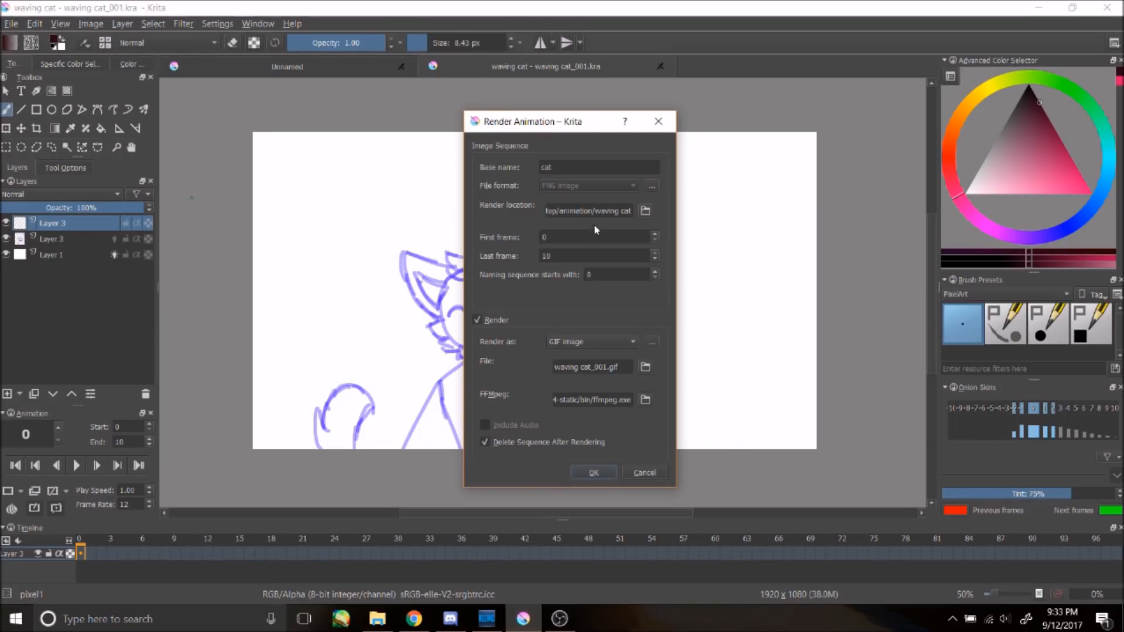
click(645, 400)
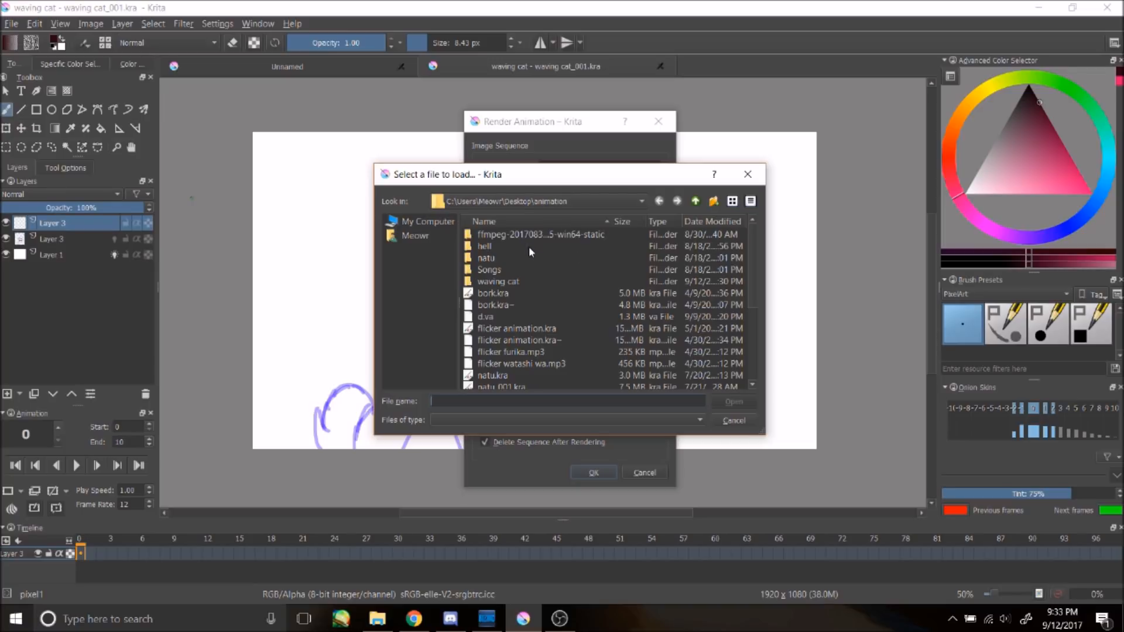
double_click(488, 248)
double_click(499, 236)
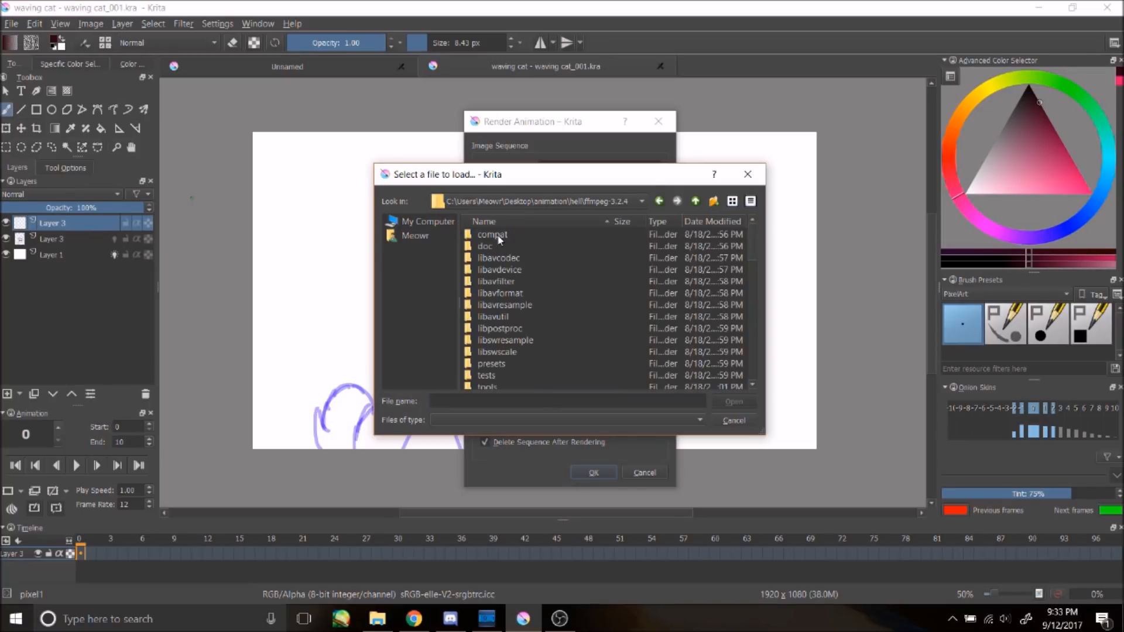
scroll(528, 287, down, 3)
scroll(525, 284, up, 4)
click(642, 202)
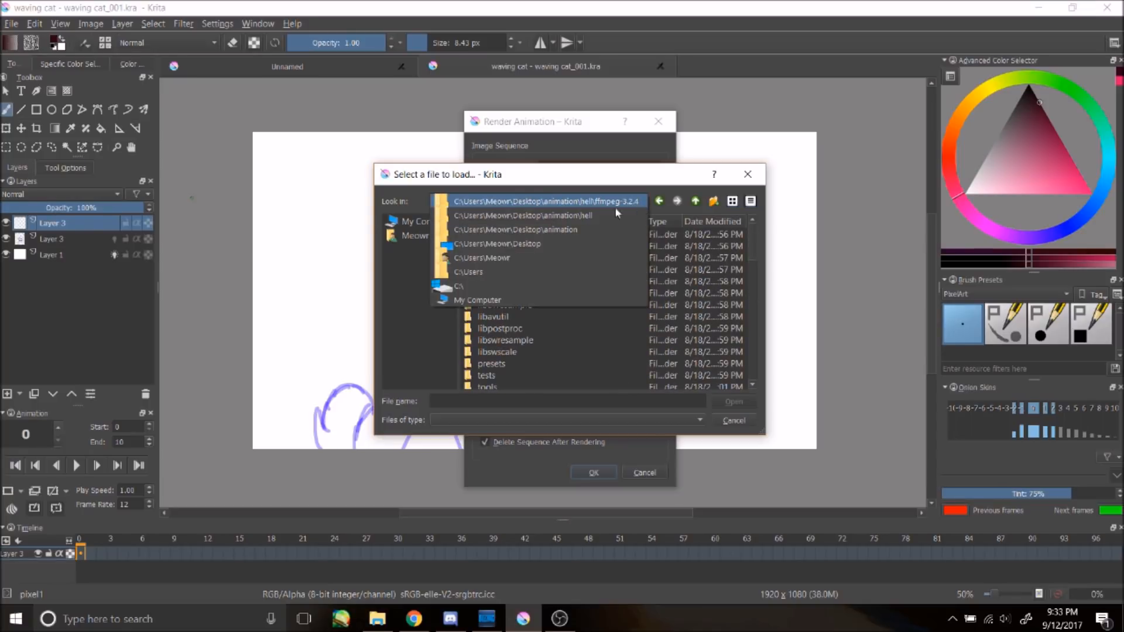
click(562, 215)
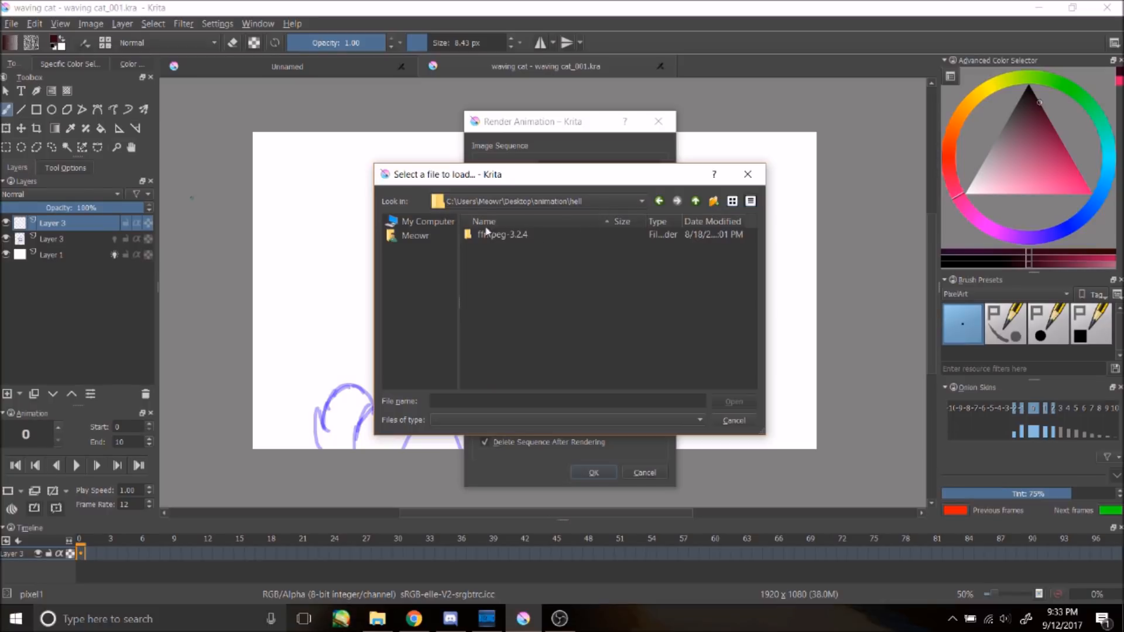
click(552, 201)
click(557, 215)
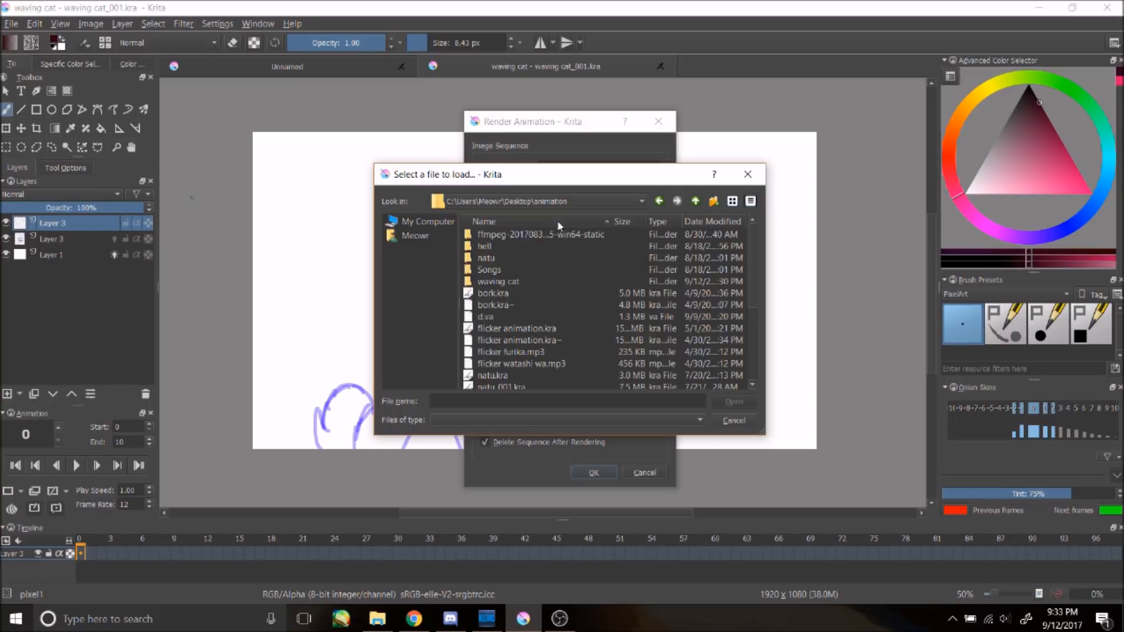
double_click(483, 234)
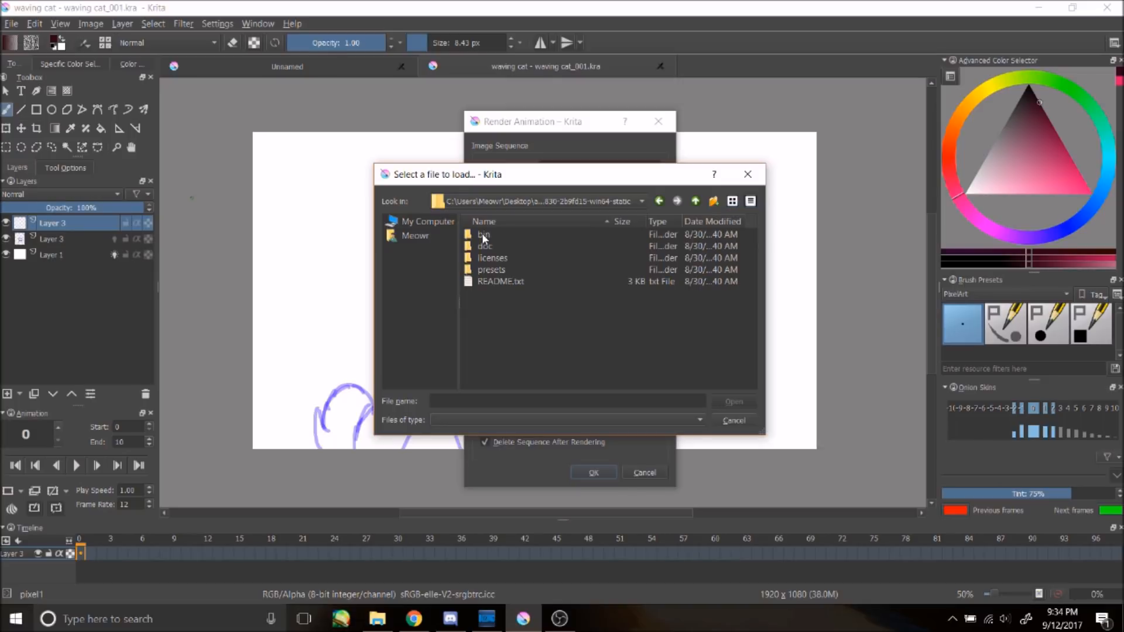
click(491, 236)
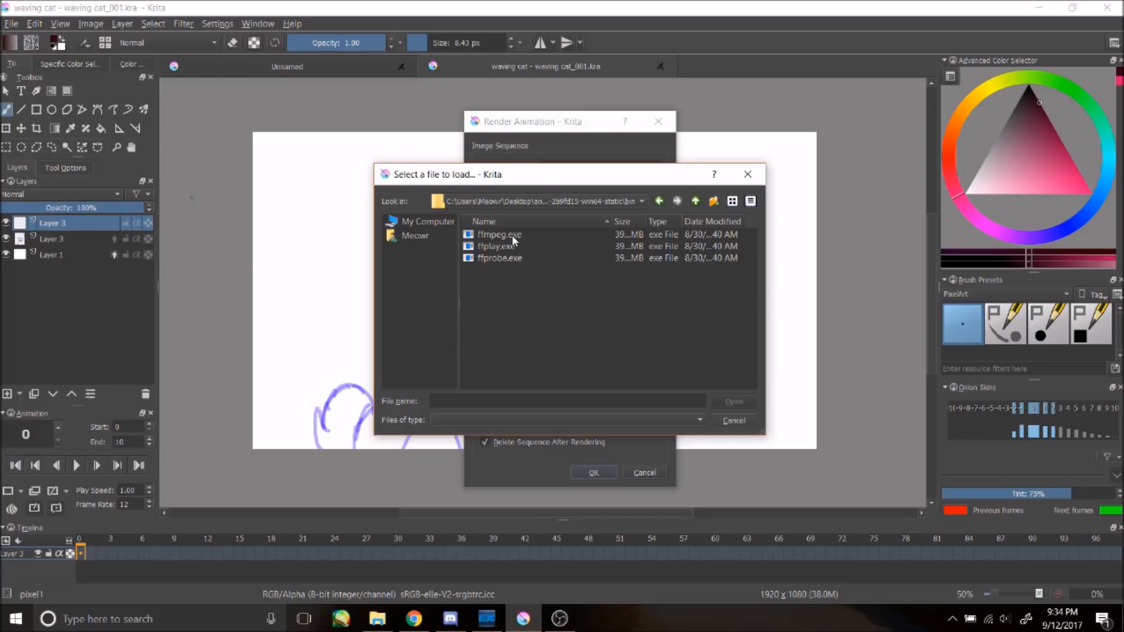
click(513, 236)
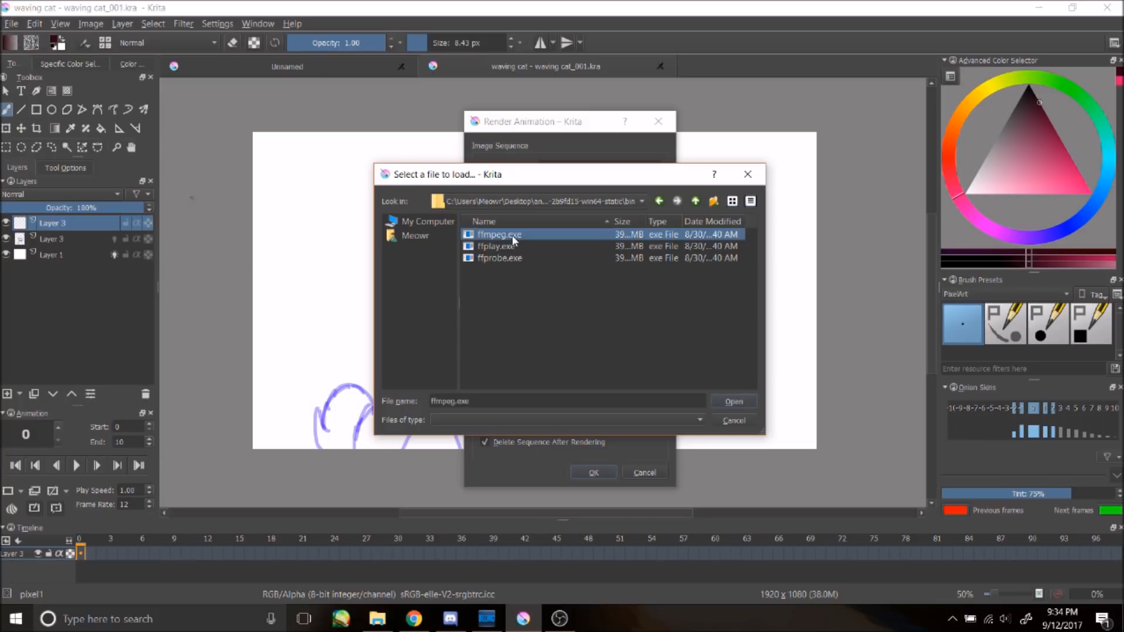
click(729, 404)
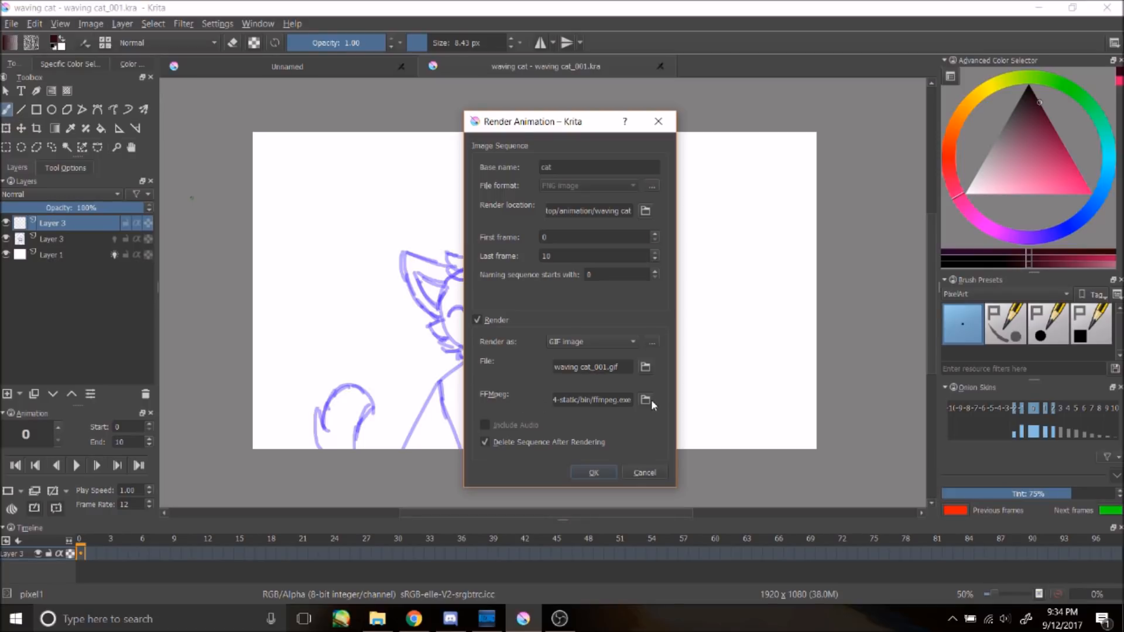
Step: Render the animation as a GIF, agreeing to delete the old frames in the destination folder
click(591, 473)
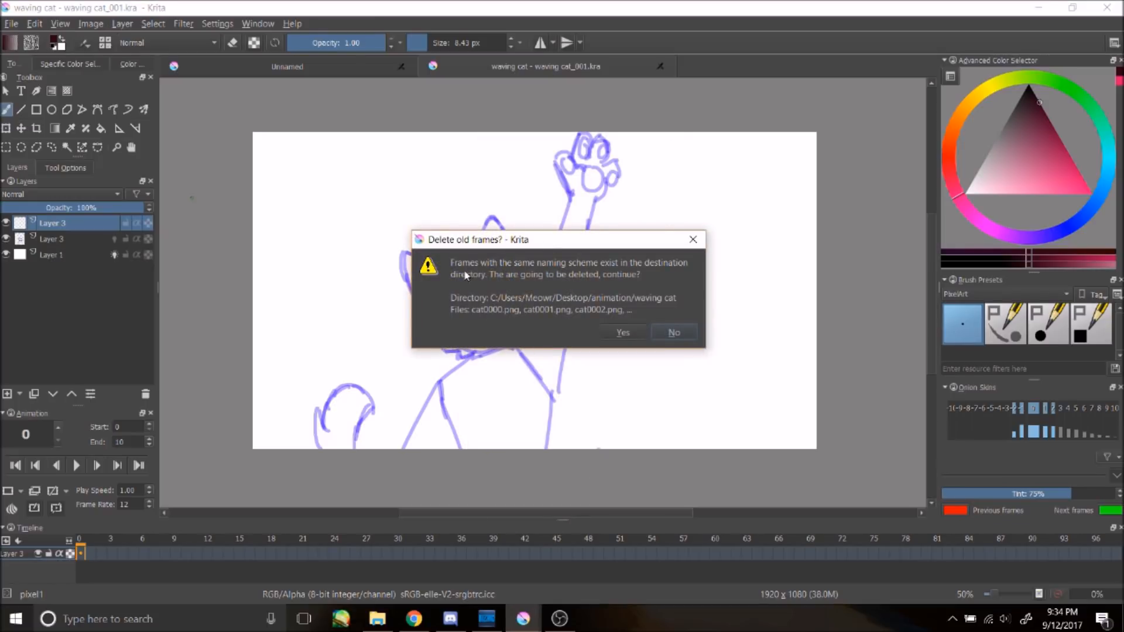
click(624, 331)
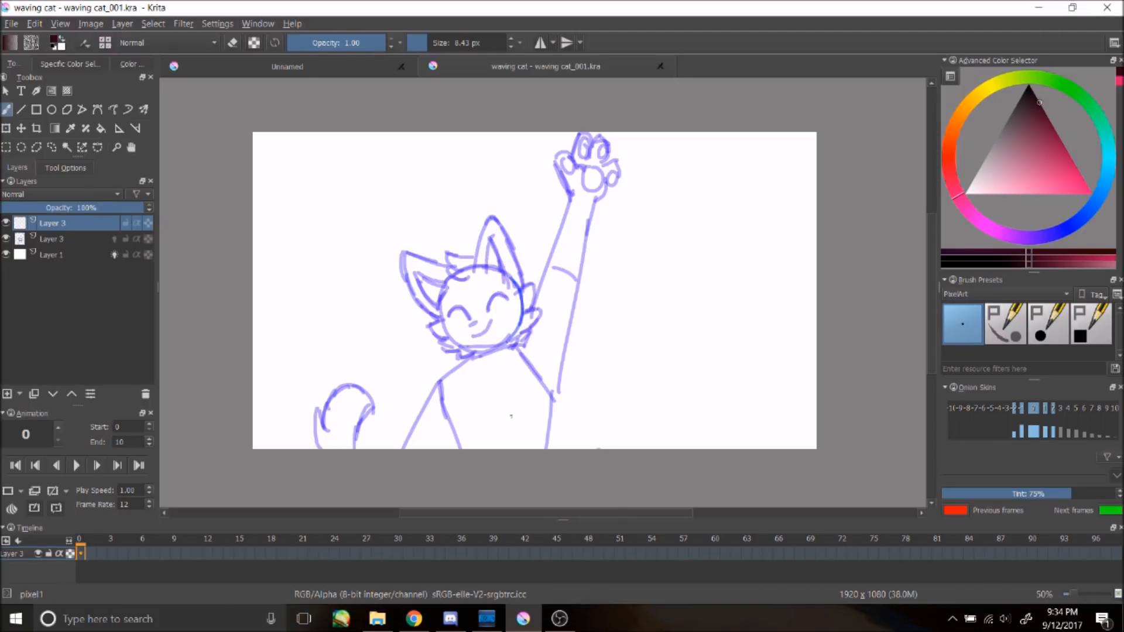
Step: Open the rendered waving cat_001 GIF from the Desktop animation\waving cat folder to preview it
click(378, 630)
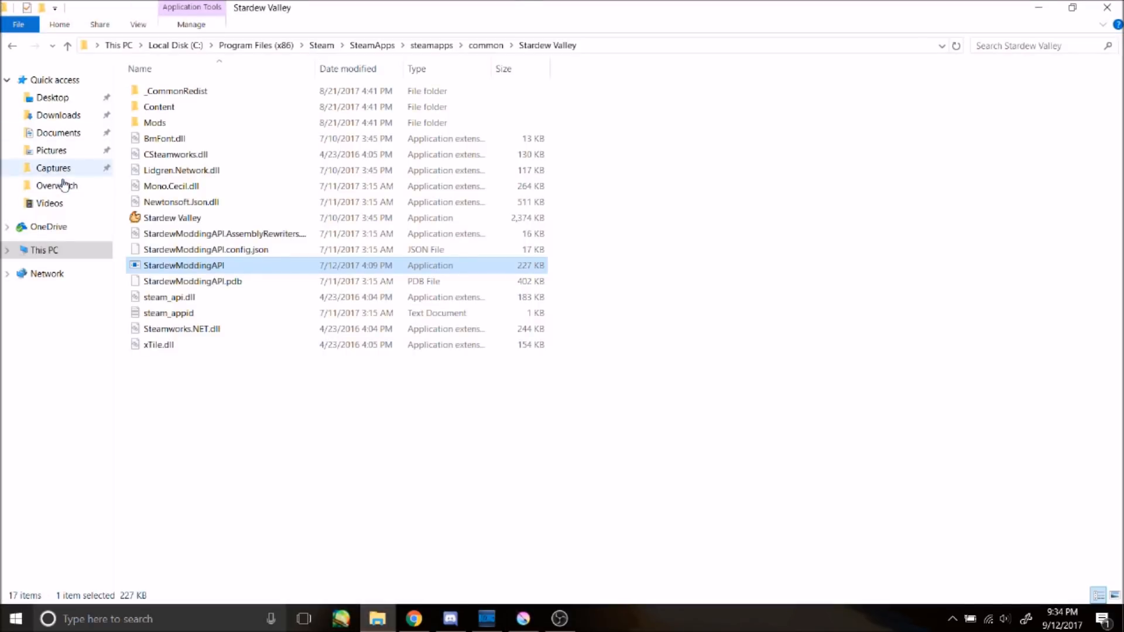
click(50, 101)
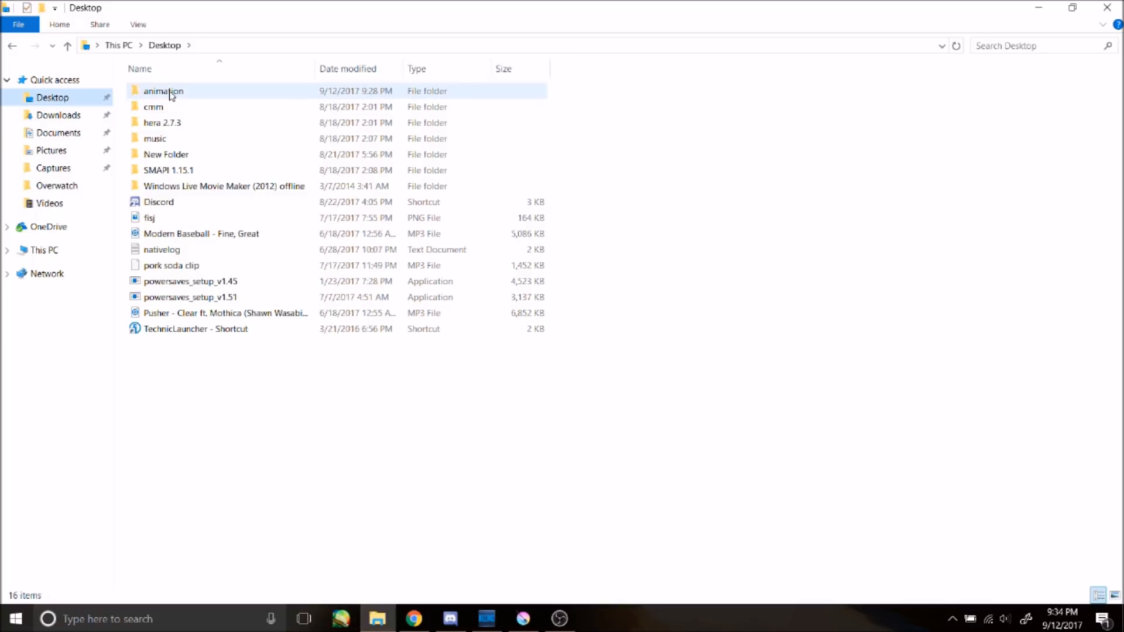
click(225, 95)
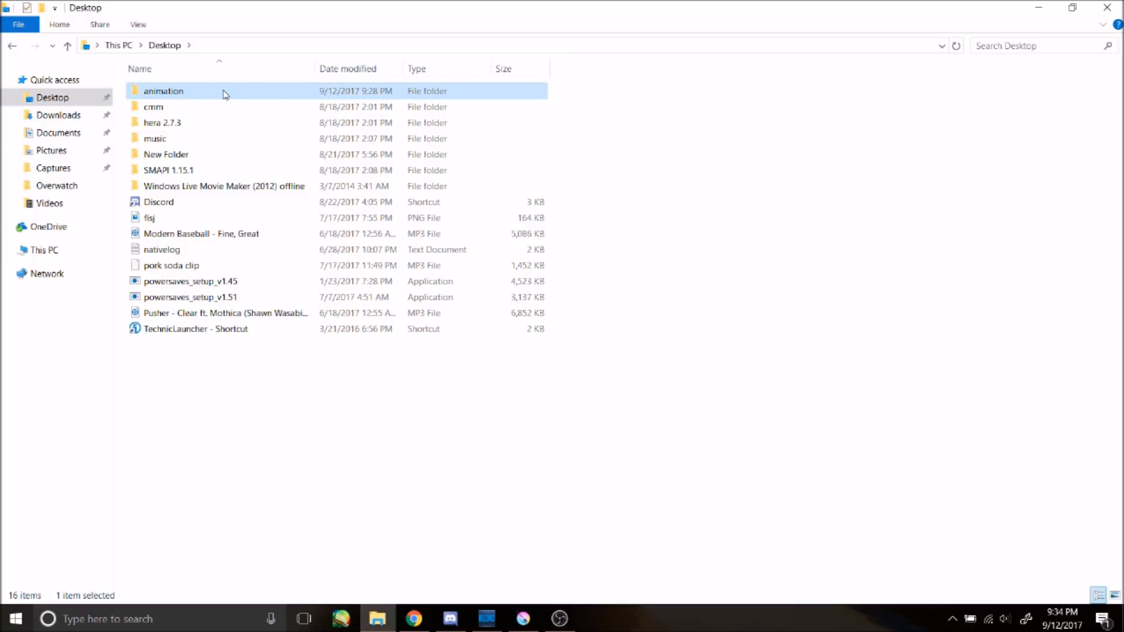
double_click(159, 95)
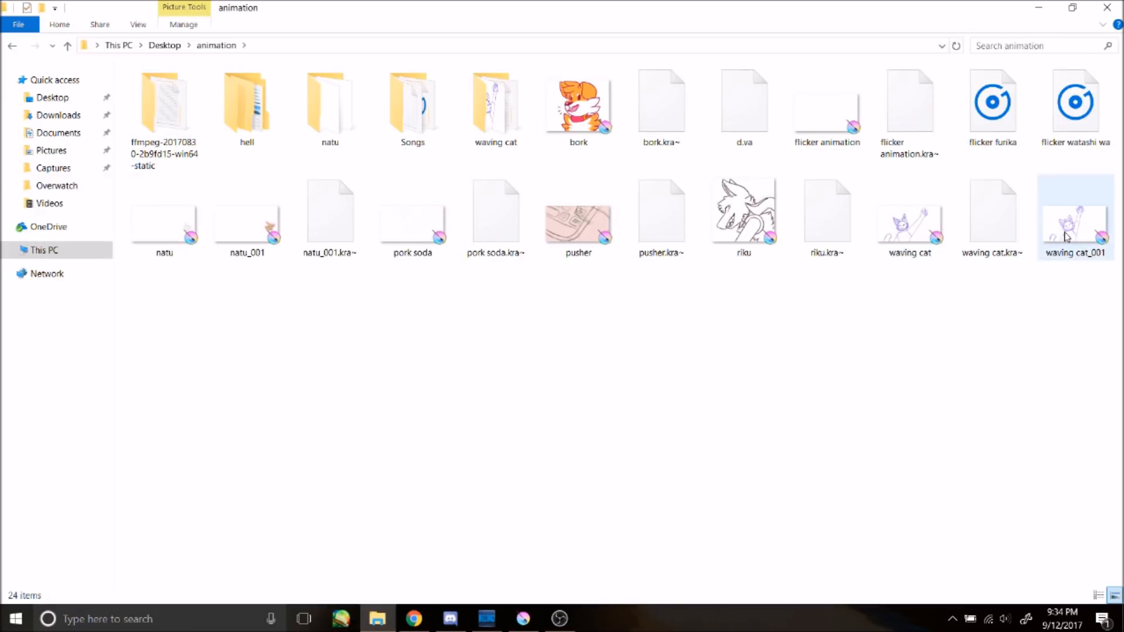
double_click(523, 127)
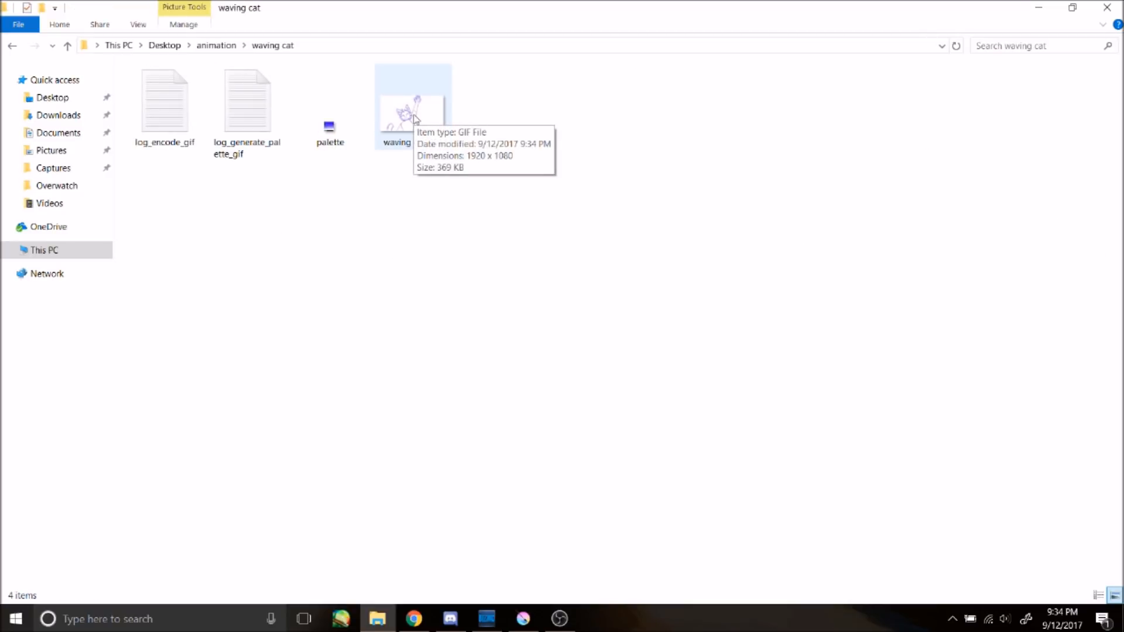
click(415, 116)
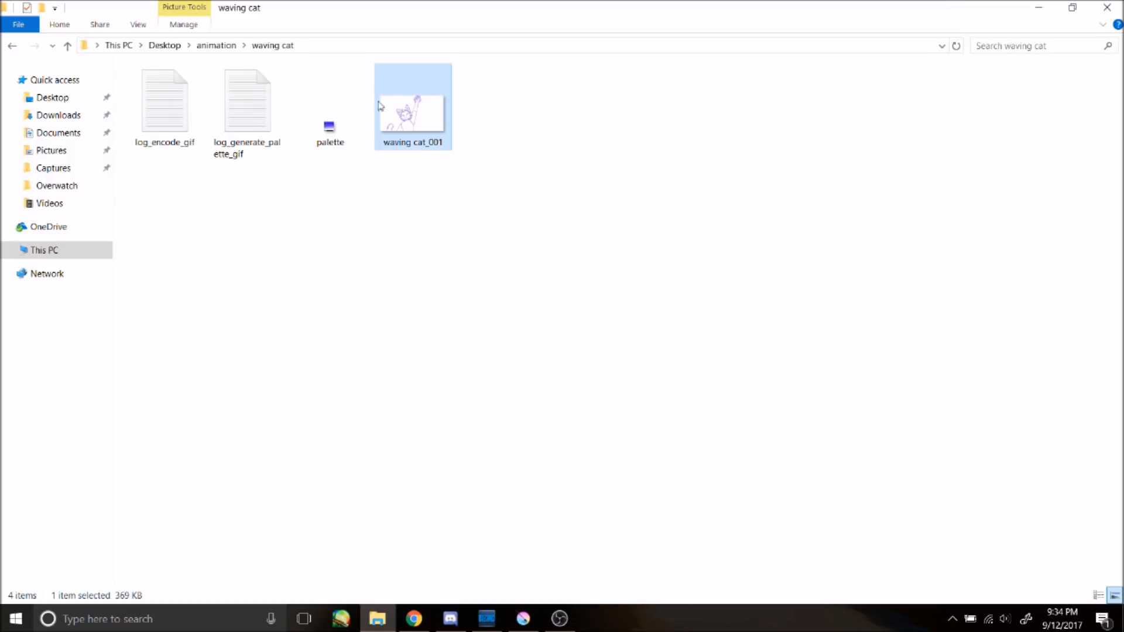
double_click(394, 87)
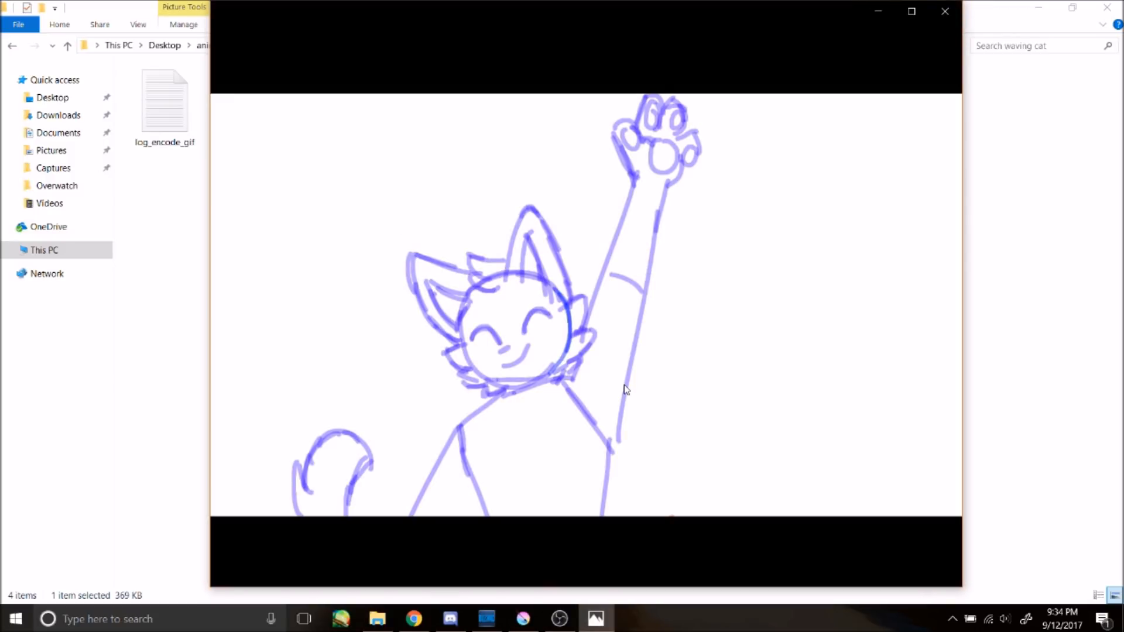
click(945, 11)
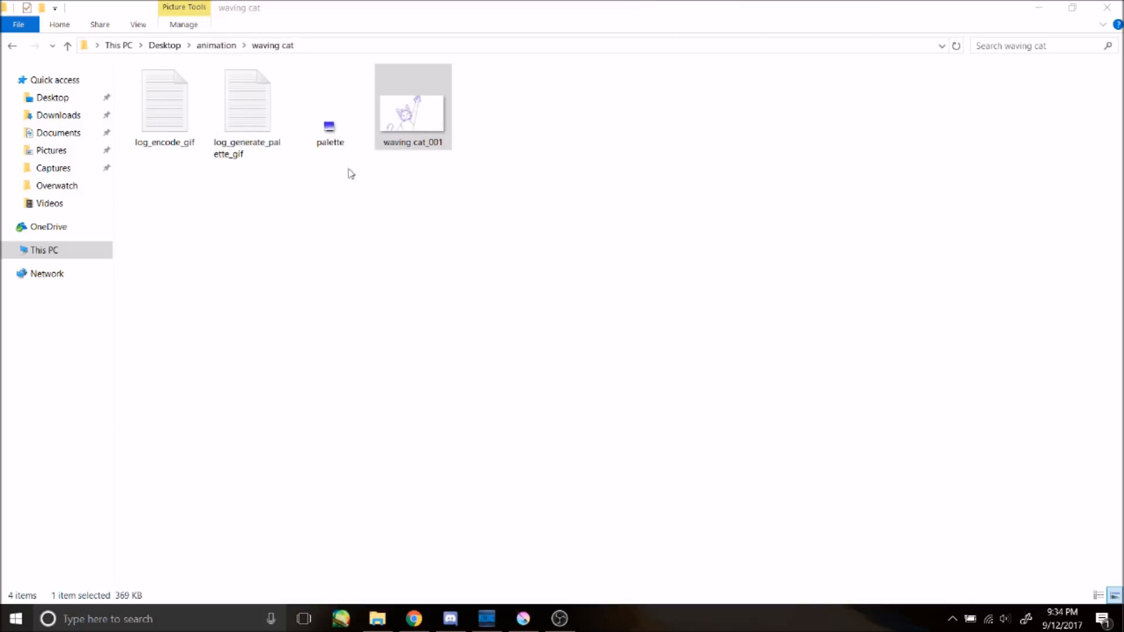
Step: Open the waving cat_001 GIF with Internet Explorer to watch the animation, then close it
right_click(405, 102)
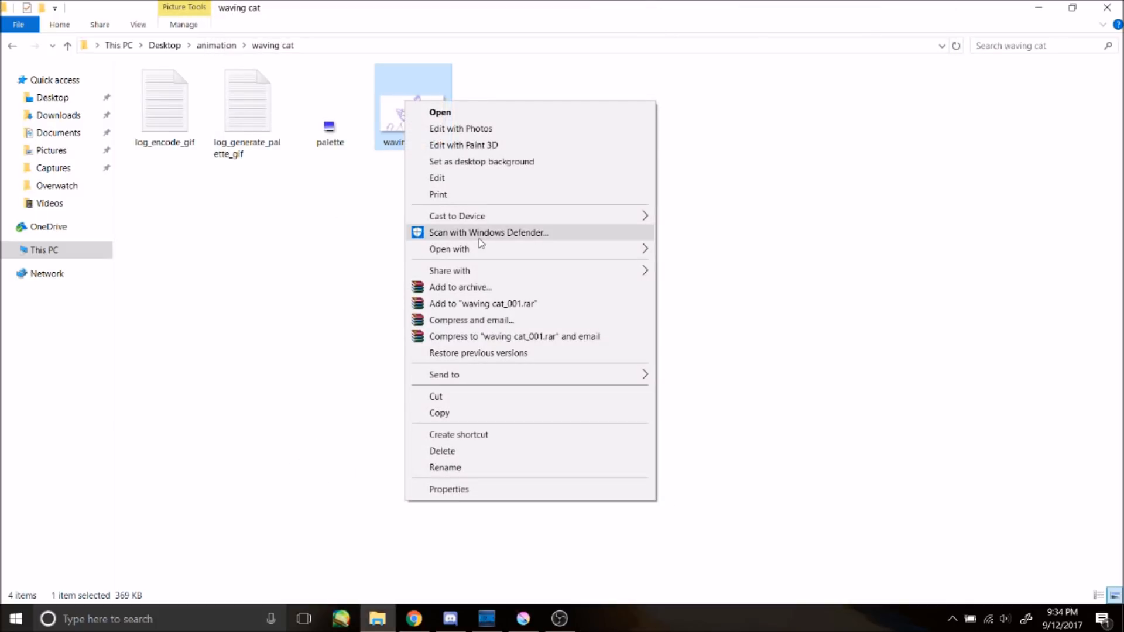
mouse_move(491, 227)
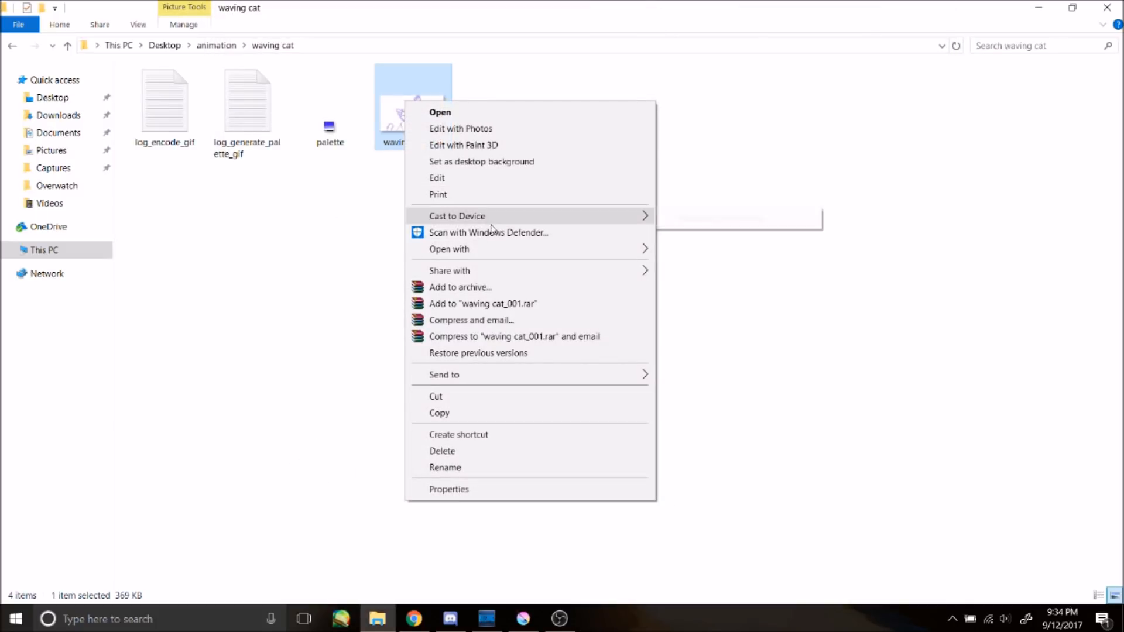
mouse_move(507, 249)
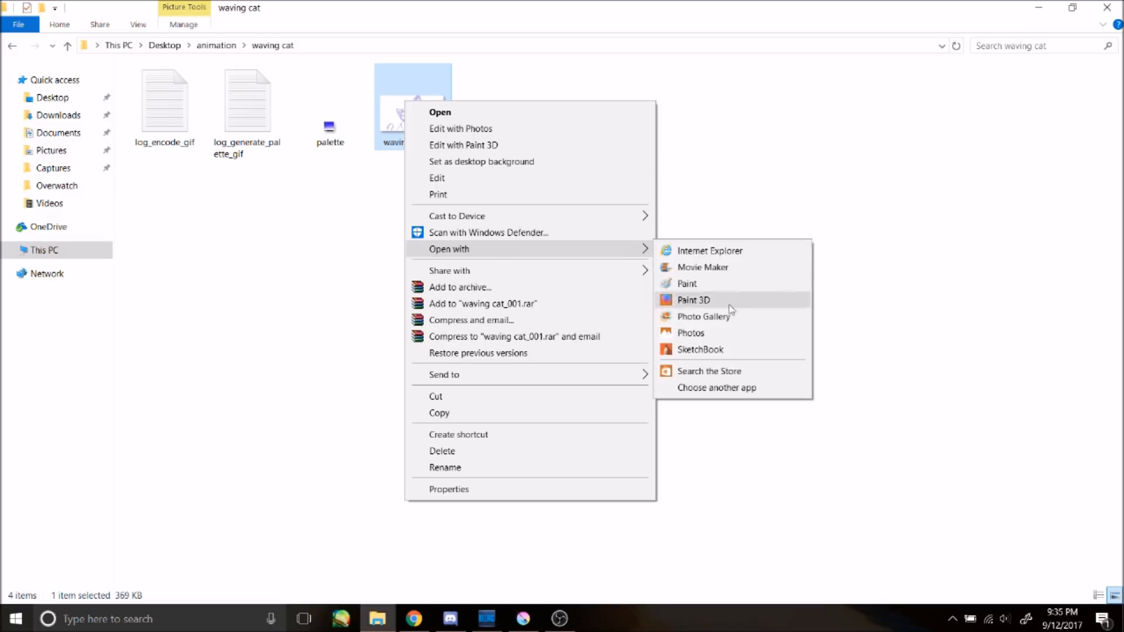
click(756, 252)
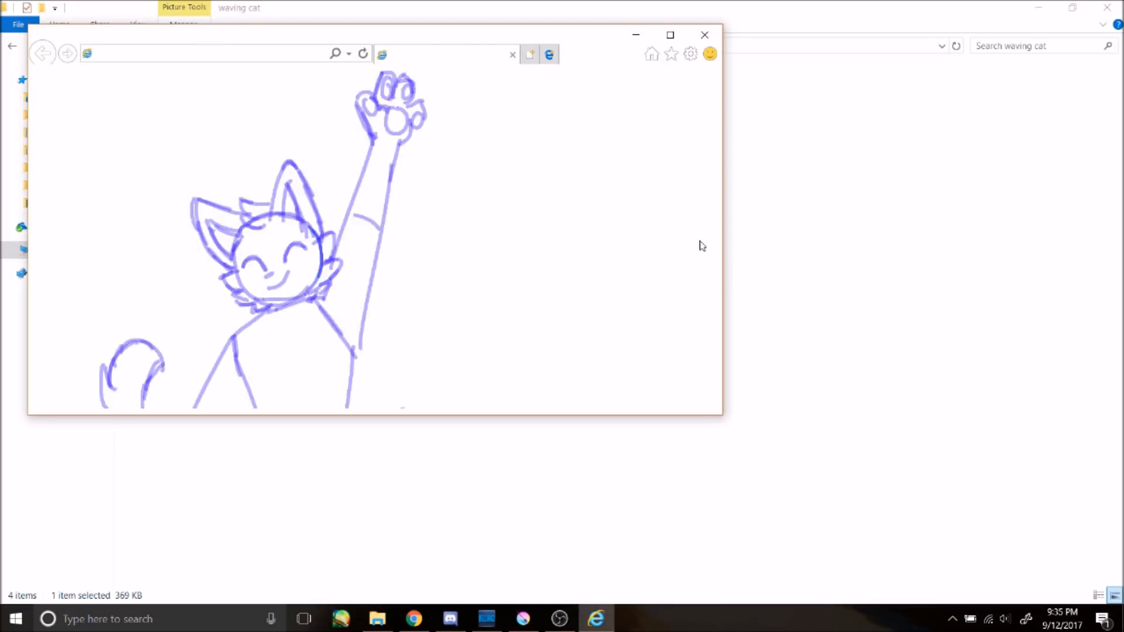
click(562, 102)
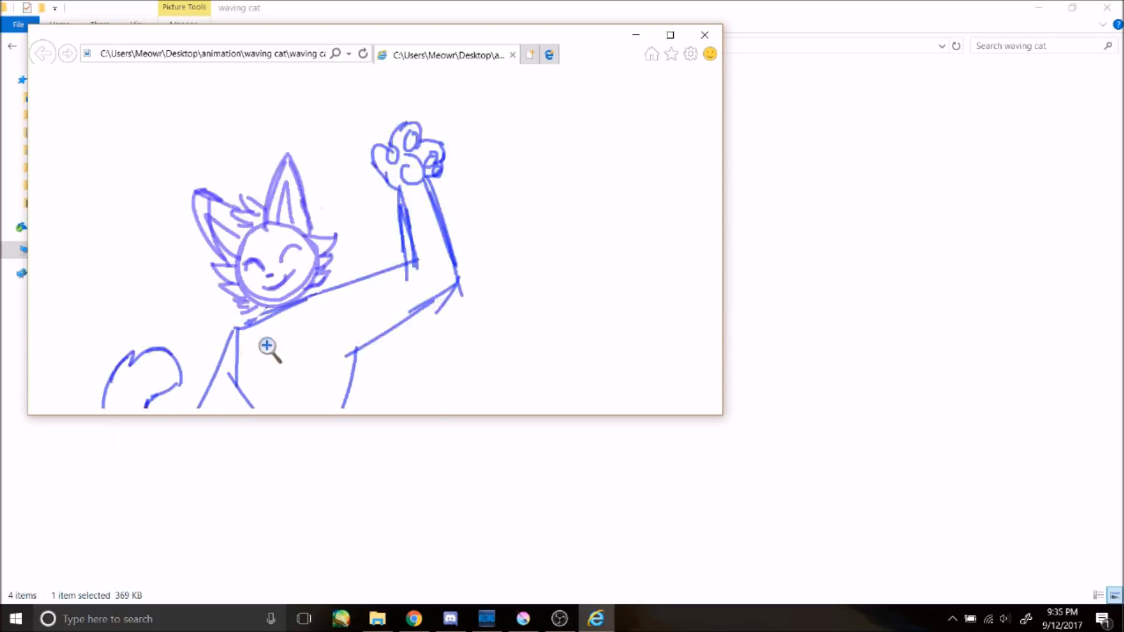
click(705, 35)
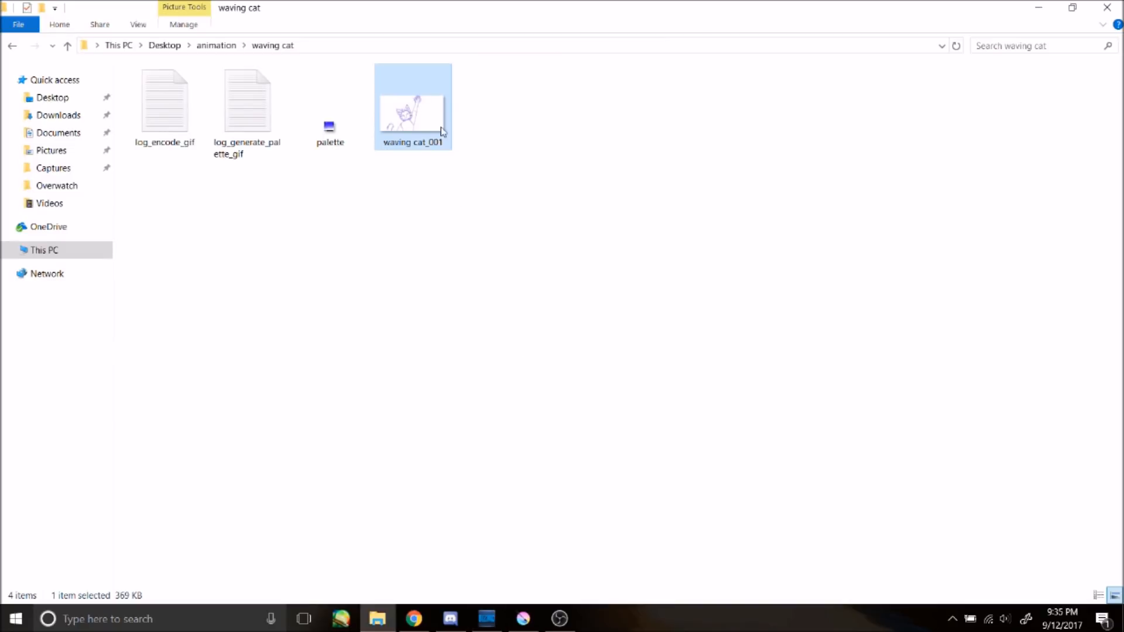
Step: Reopen the Render Animation dialog to review the output file and render format options, then cancel it
click(523, 619)
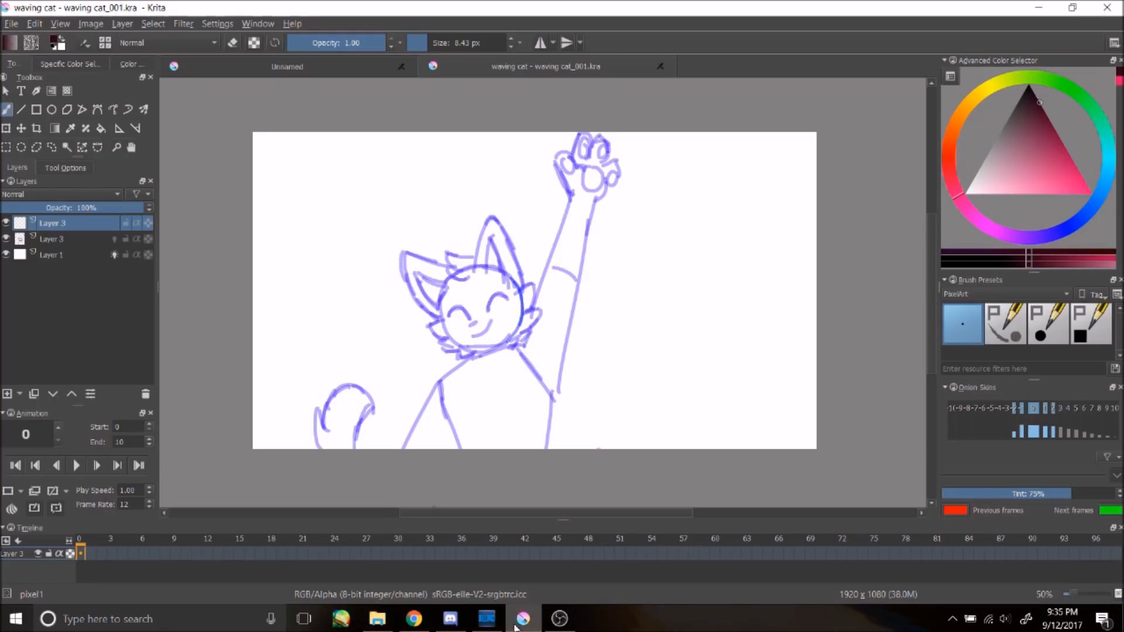
click(11, 24)
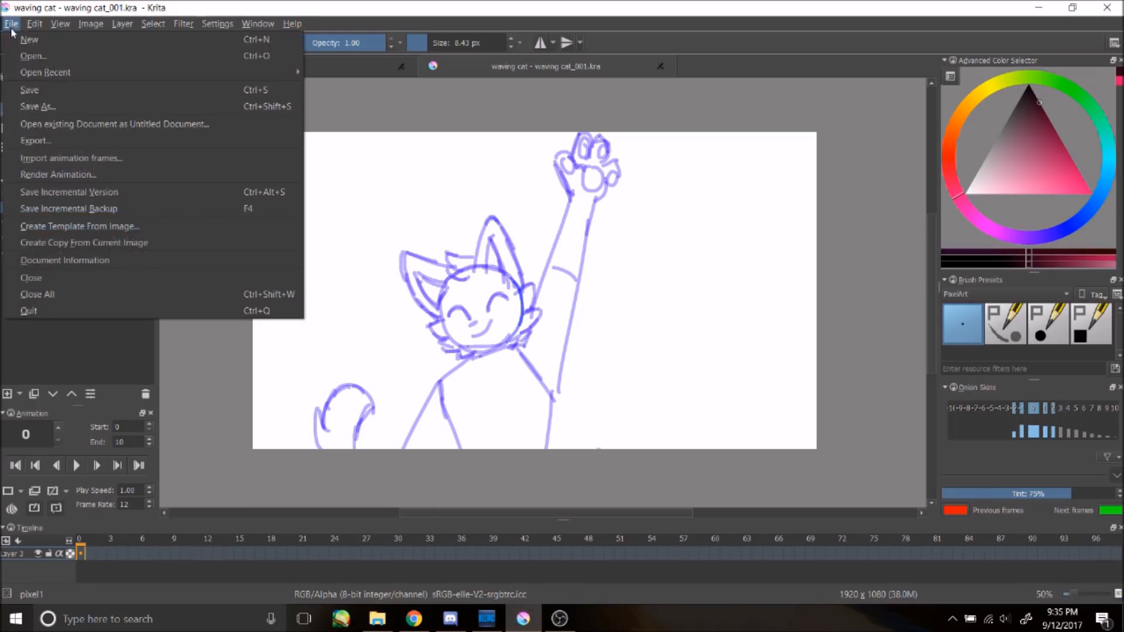
click(64, 176)
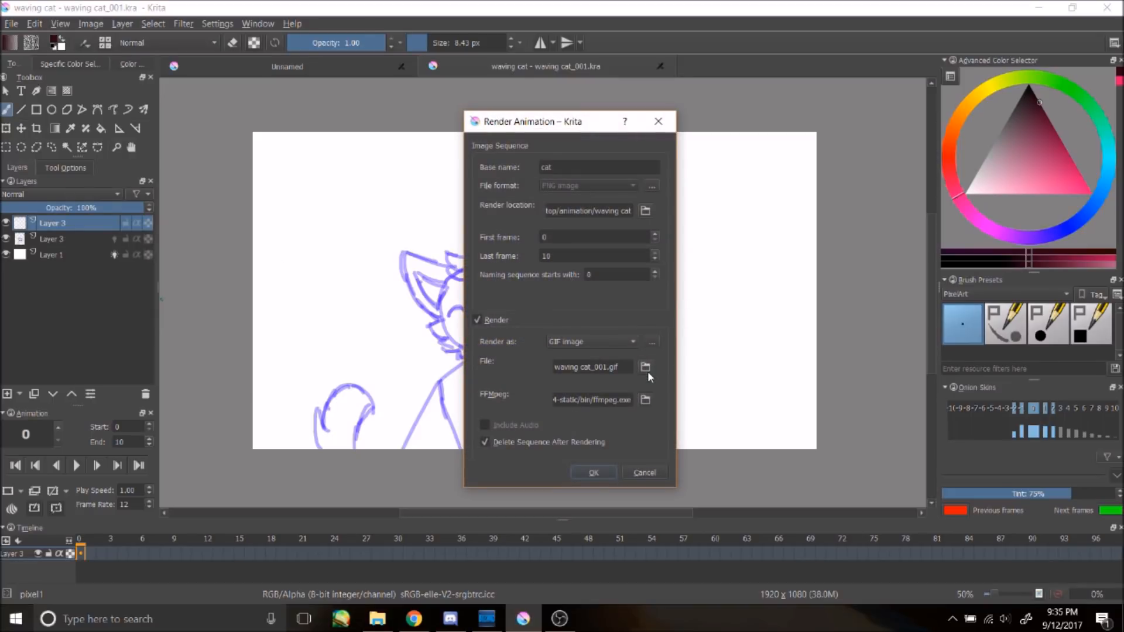
click(645, 366)
click(762, 171)
click(637, 340)
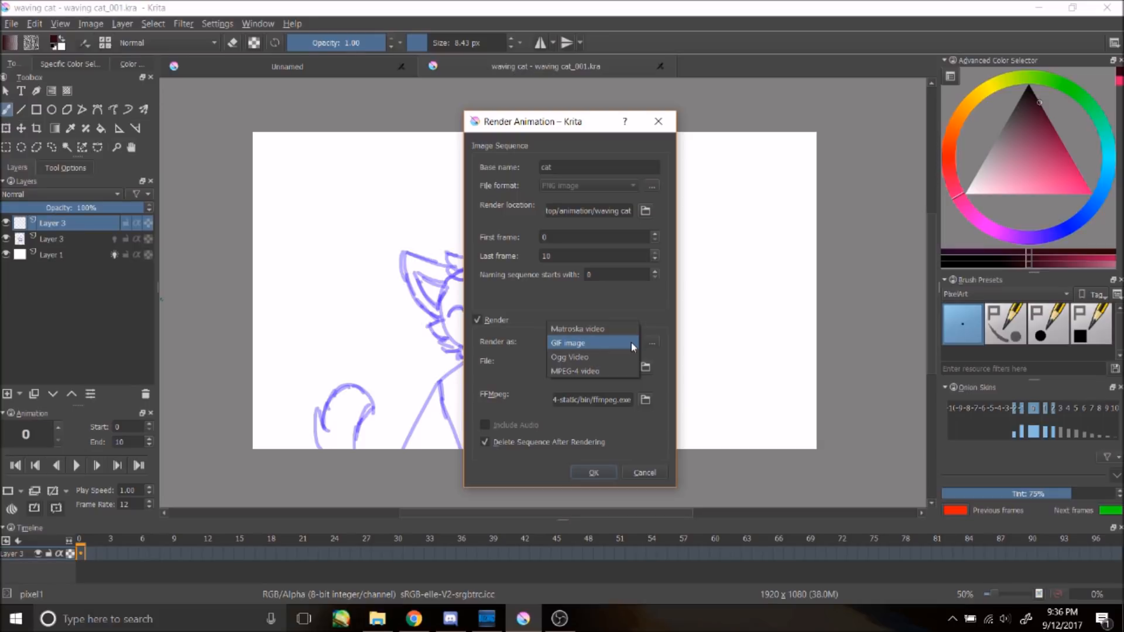
click(540, 345)
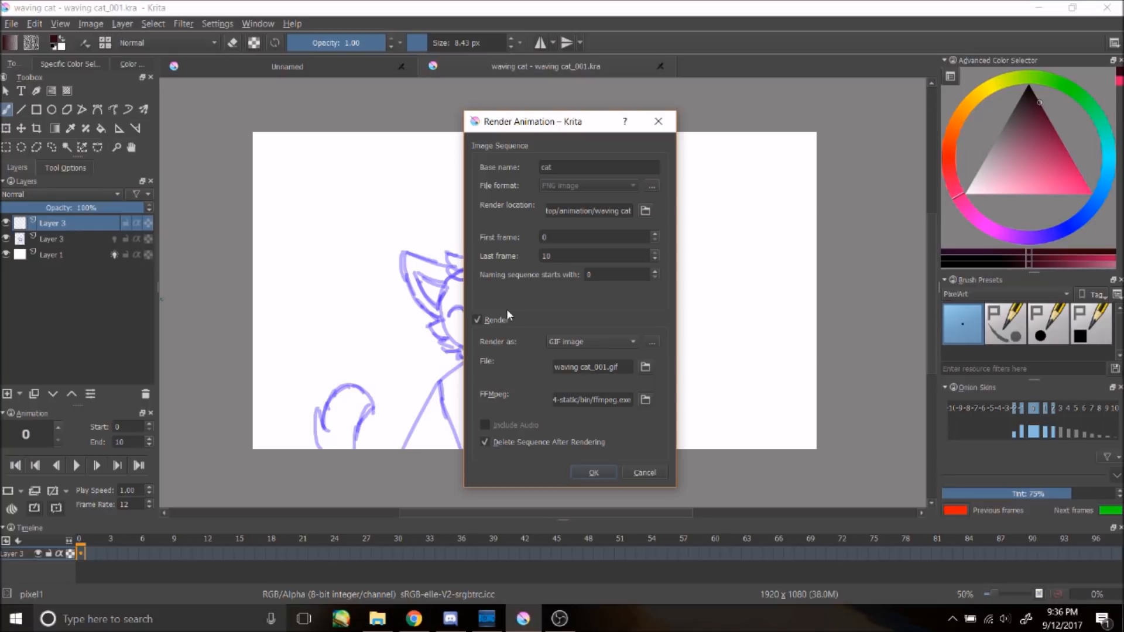
click(643, 472)
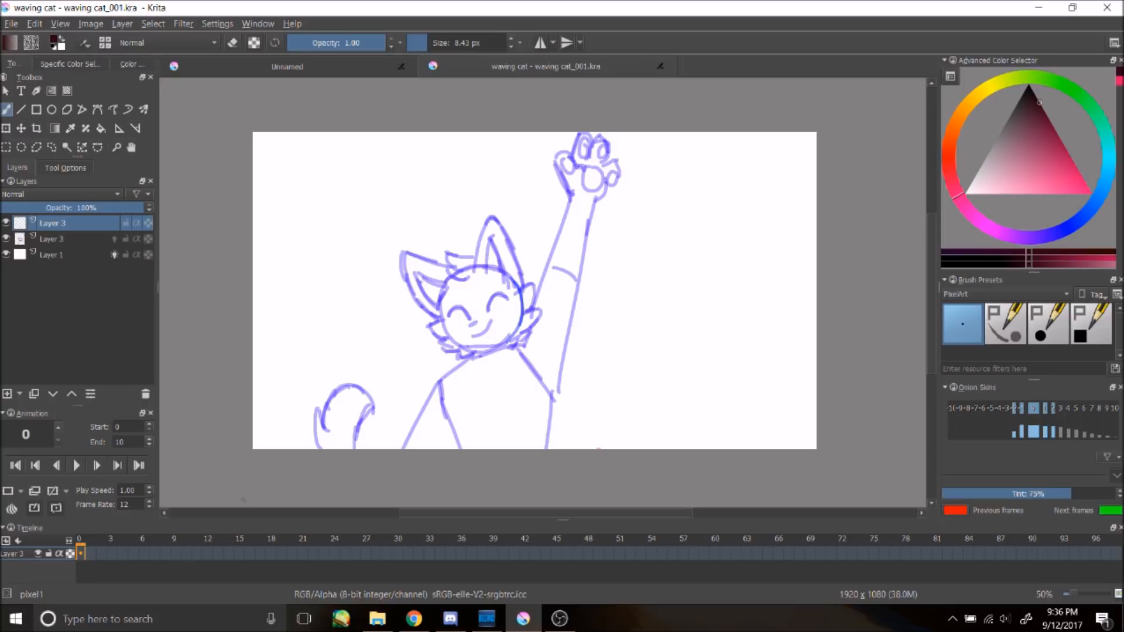
Step: Import the LOVE+HOUSE.mp3 audio file from the Desktop animation Songs folder into the animation
click(18, 542)
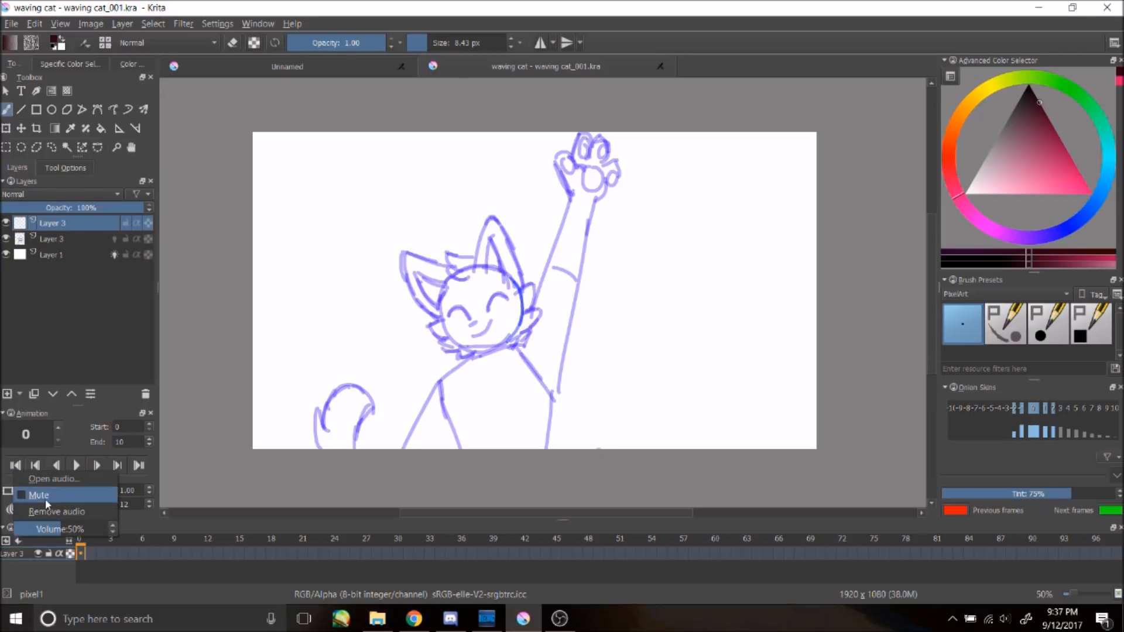
click(77, 484)
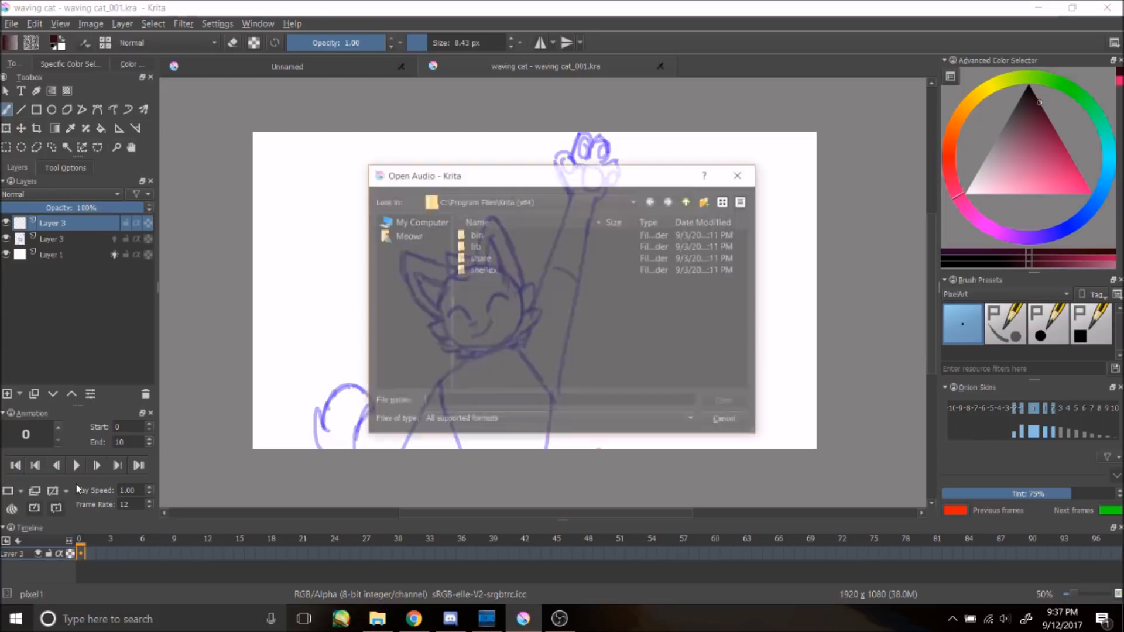
click(495, 201)
click(421, 221)
click(412, 224)
double_click(487, 231)
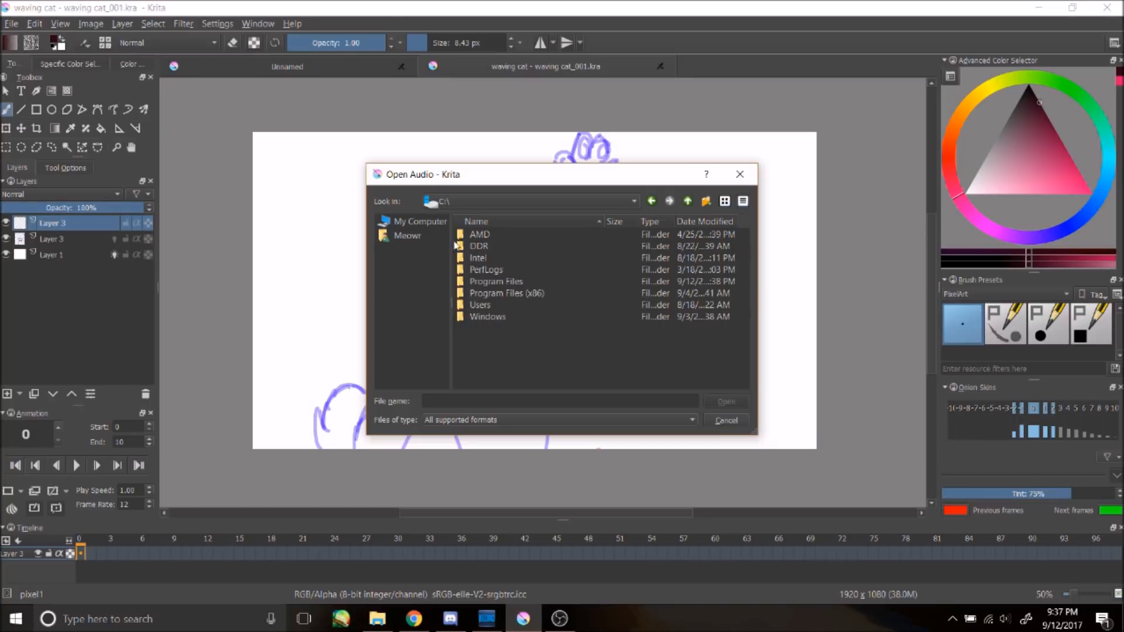
click(416, 220)
click(419, 237)
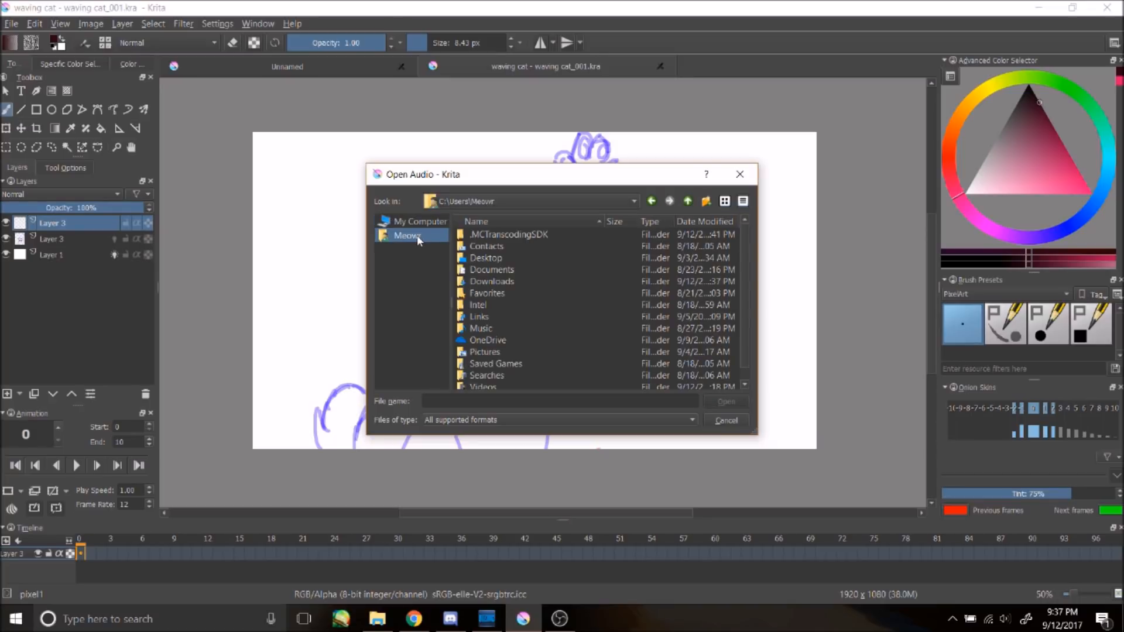
double_click(512, 263)
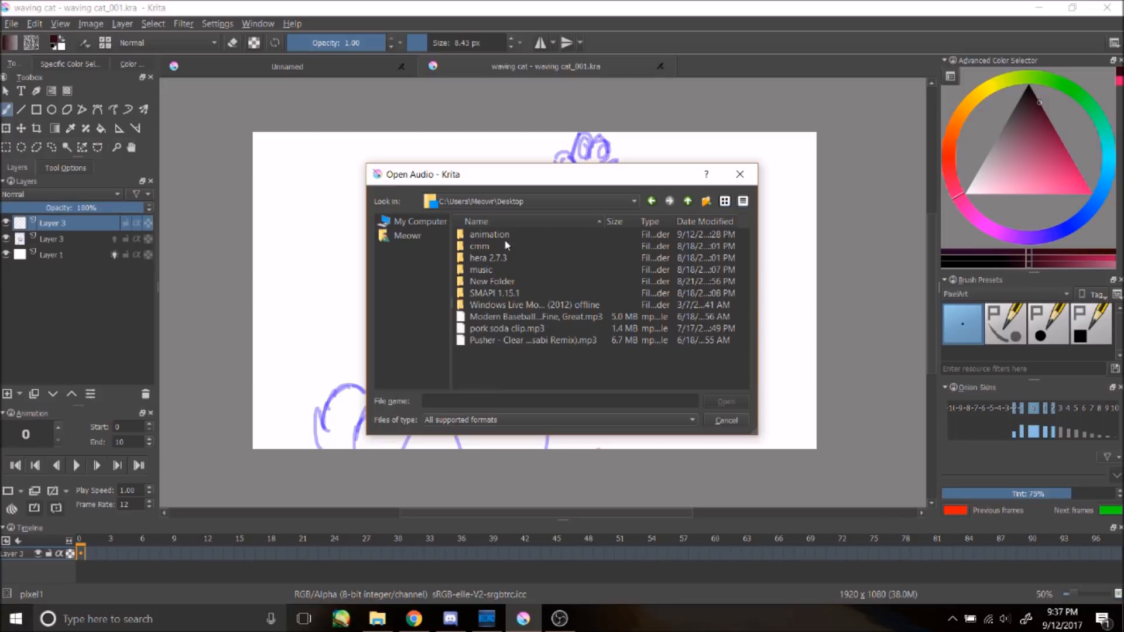
double_click(503, 236)
click(489, 271)
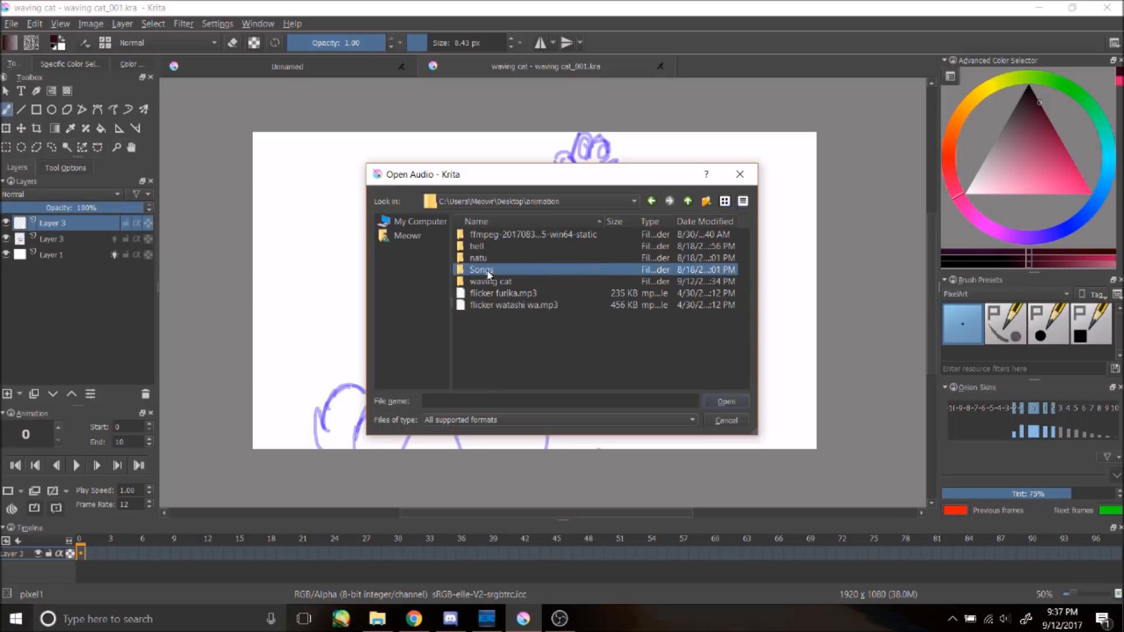
double_click(488, 271)
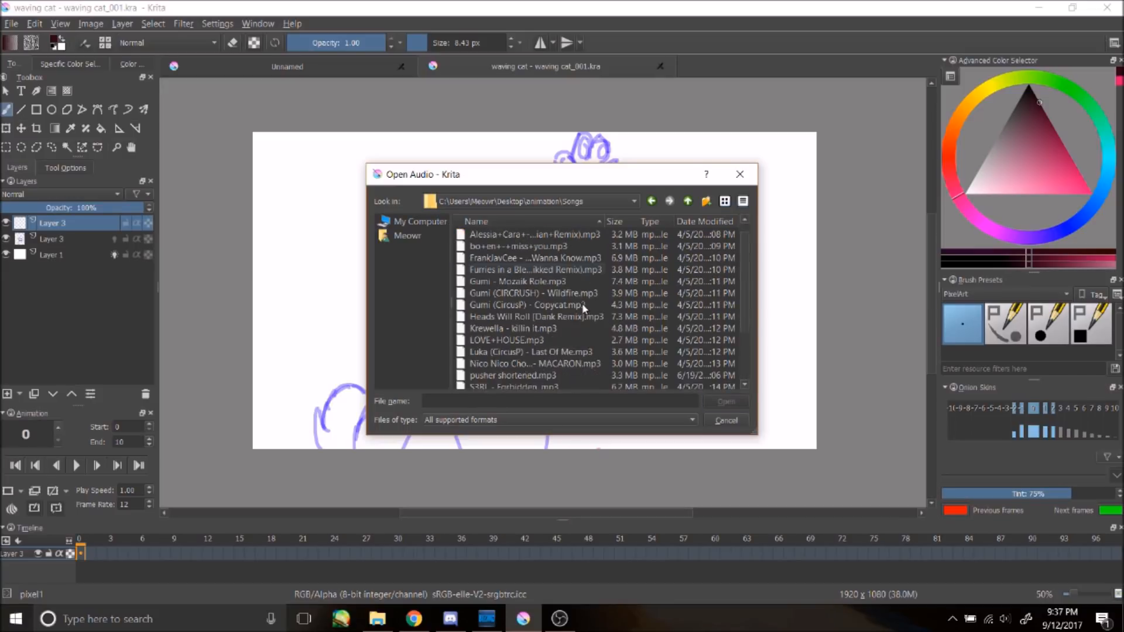
scroll(582, 350, down, 3)
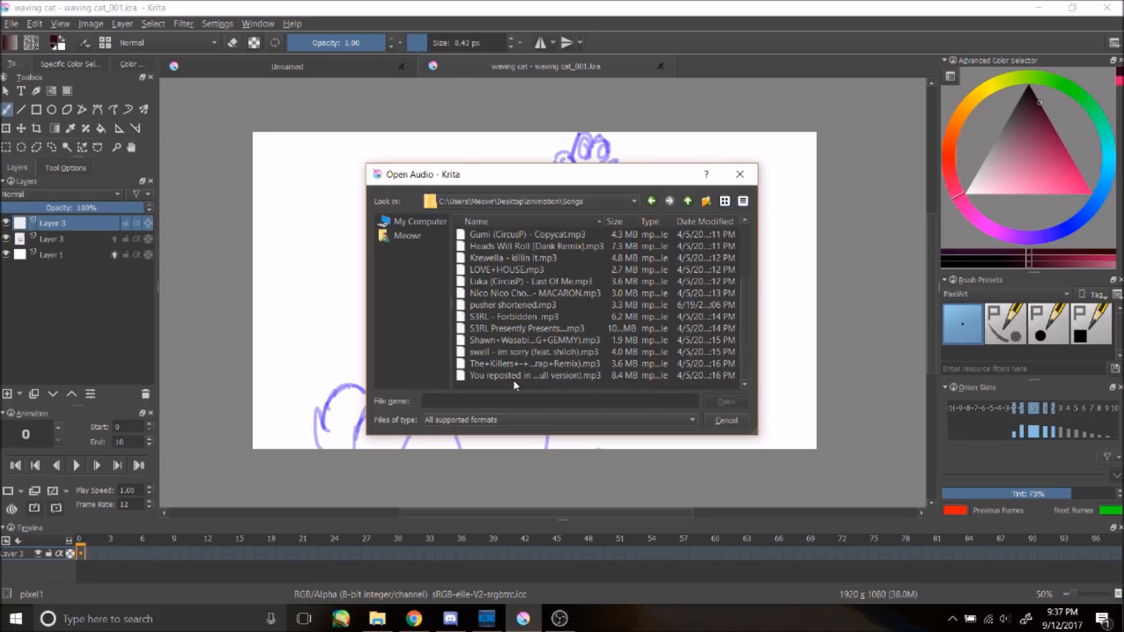
scroll(514, 385, up, 3)
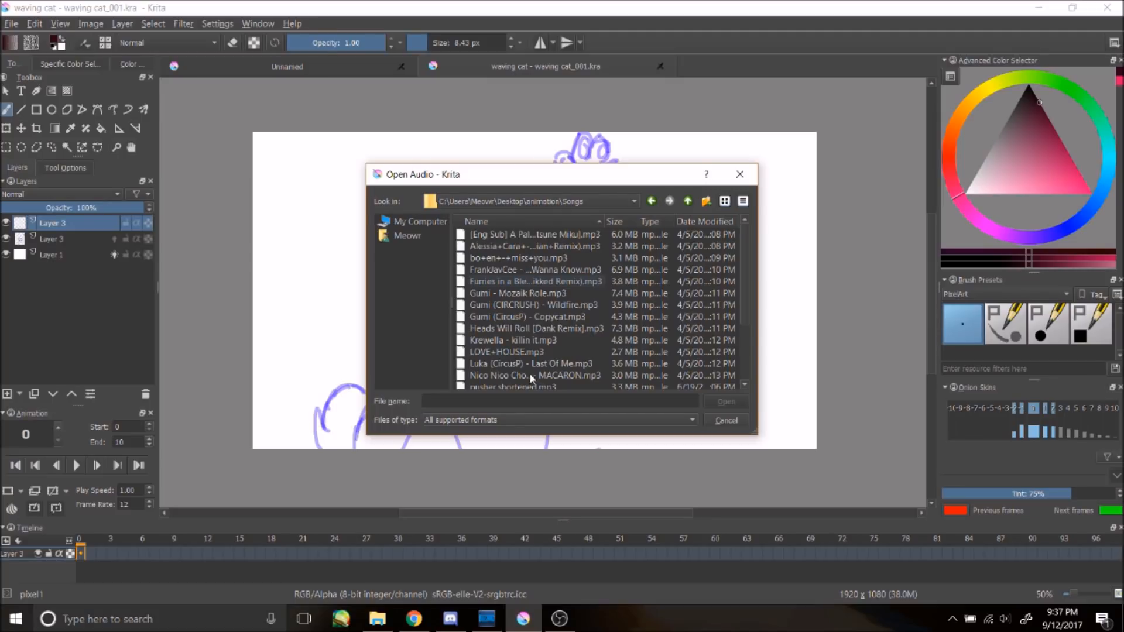
click(516, 354)
click(725, 402)
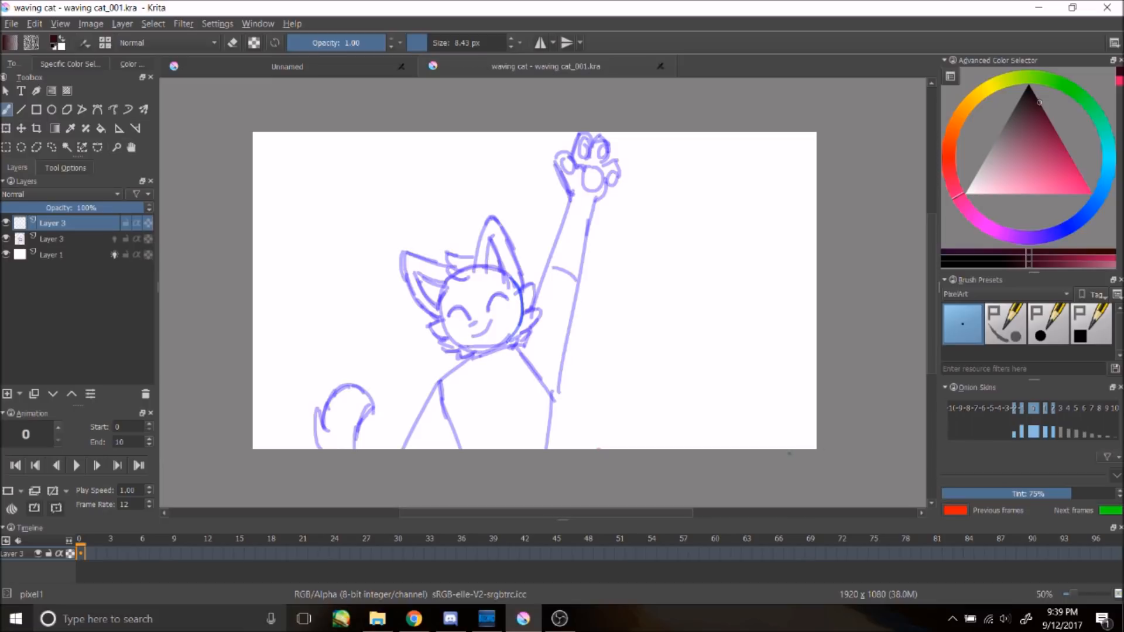
mouse_move(545, 511)
mouse_down()
mouse_move(507, 512)
mouse_move(542, 511)
mouse_move(525, 512)
mouse_up()
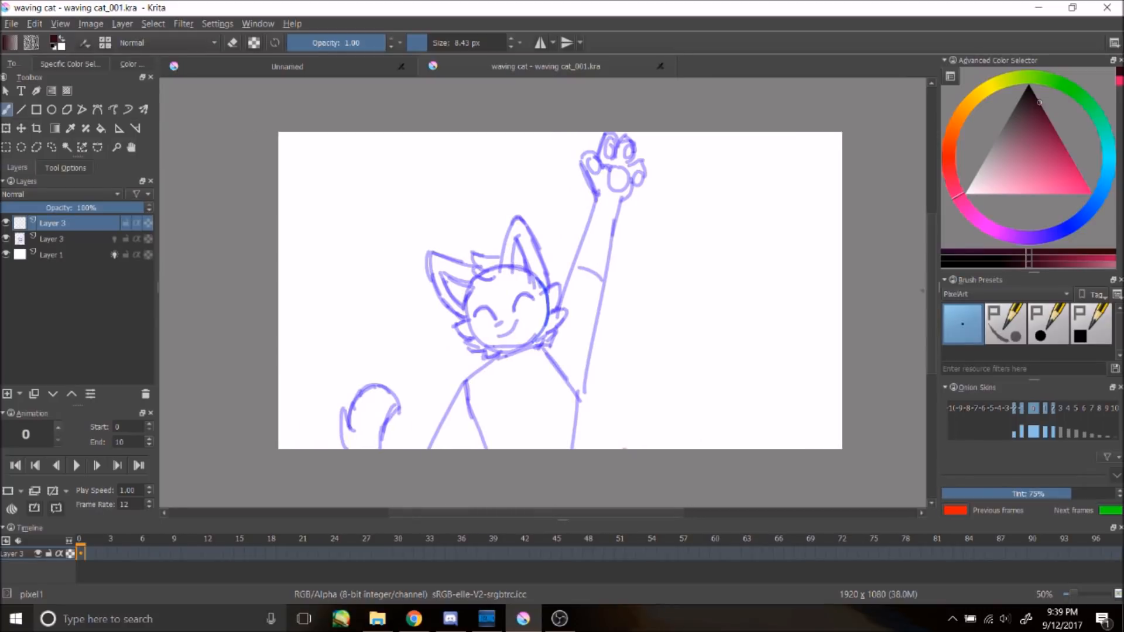